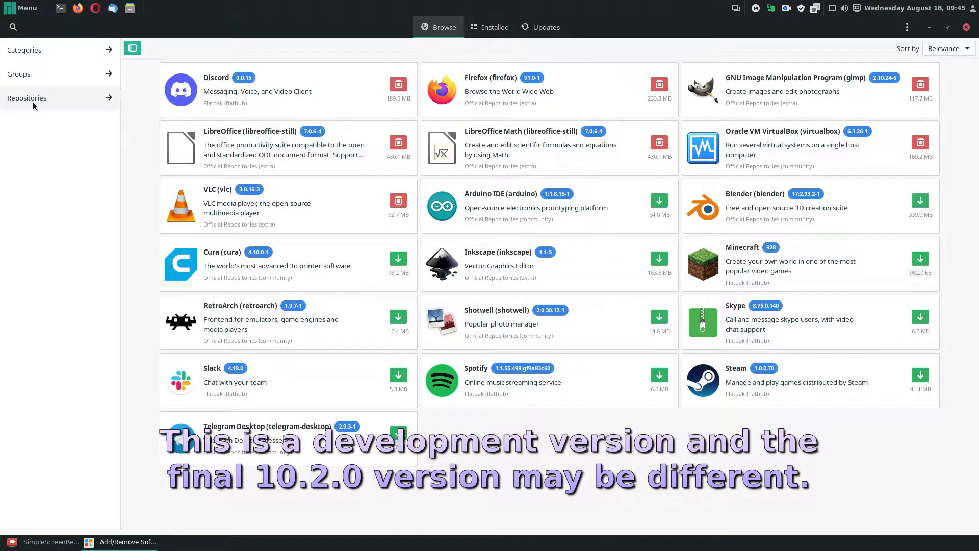
Open the Photo & Video category and look through the applications it offers
left_click(62, 53)
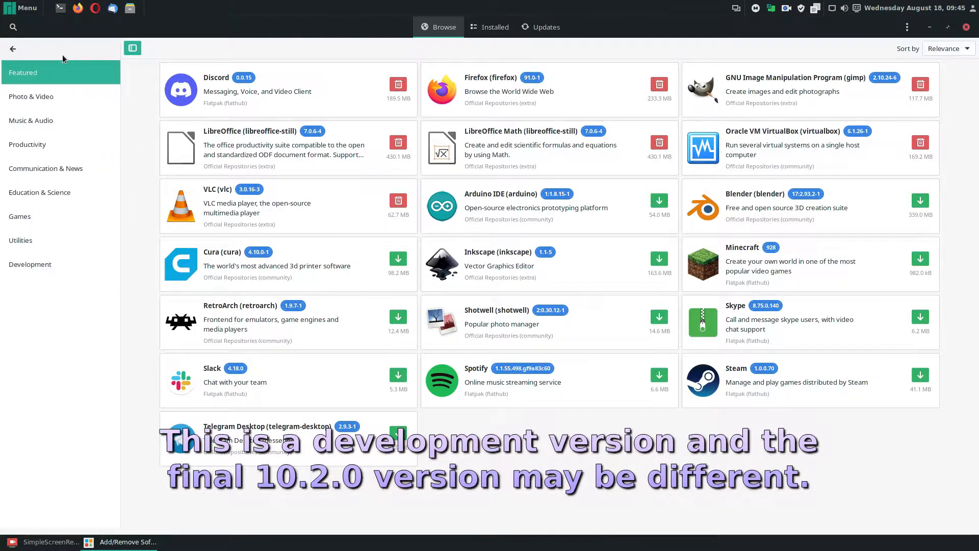
left_click(53, 100)
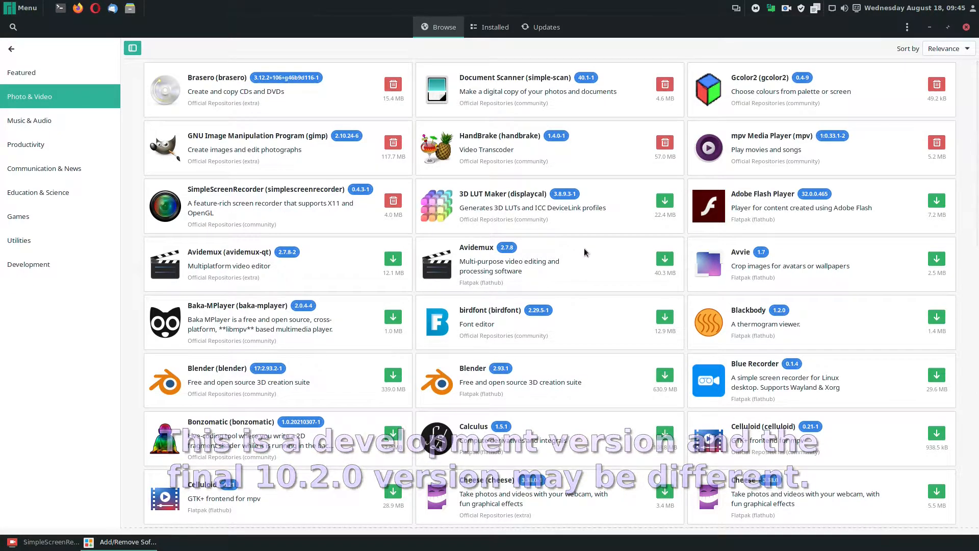
scroll(585, 252, "down", 2)
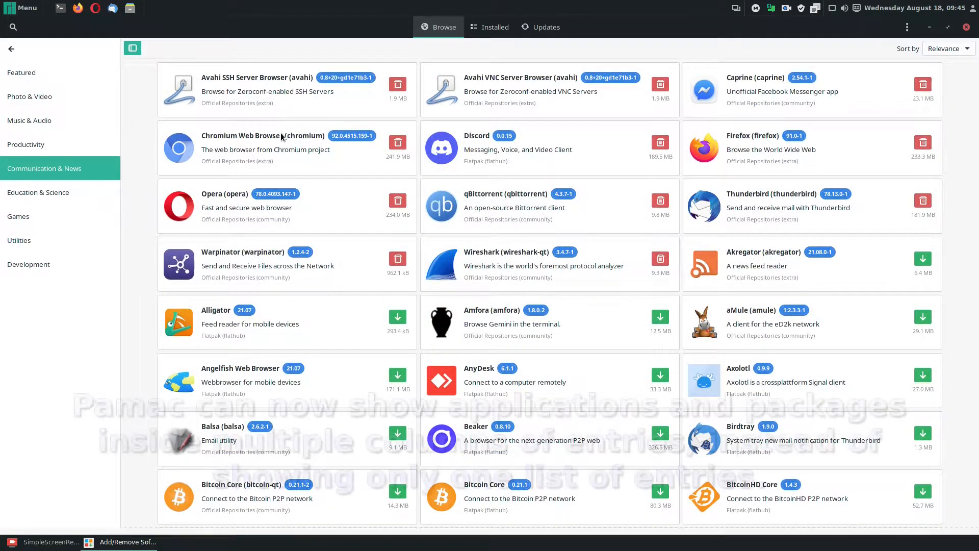
Look through the applications listed in the Communication & News category
scroll(282, 137, "down", 5)
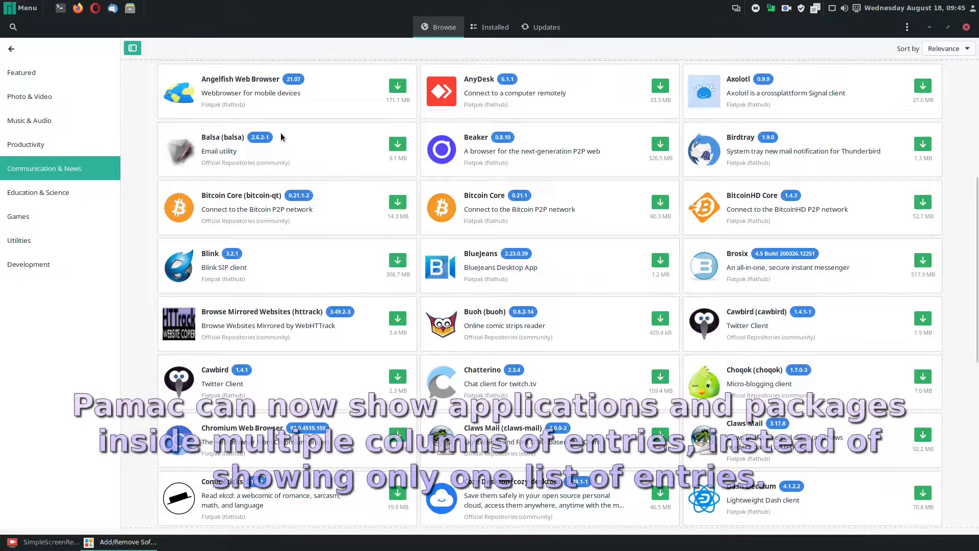
scroll(281, 136, "down", 4)
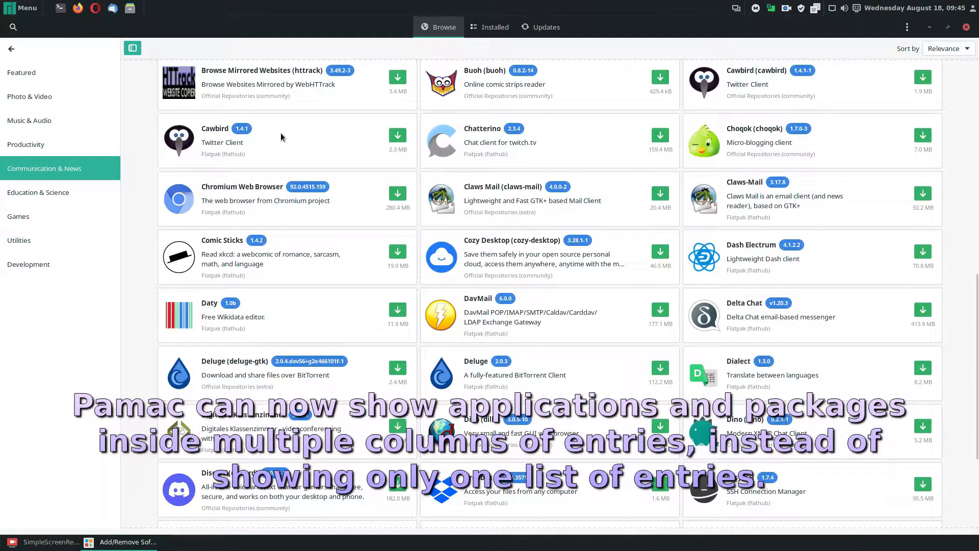
scroll(280, 133, "down", 6)
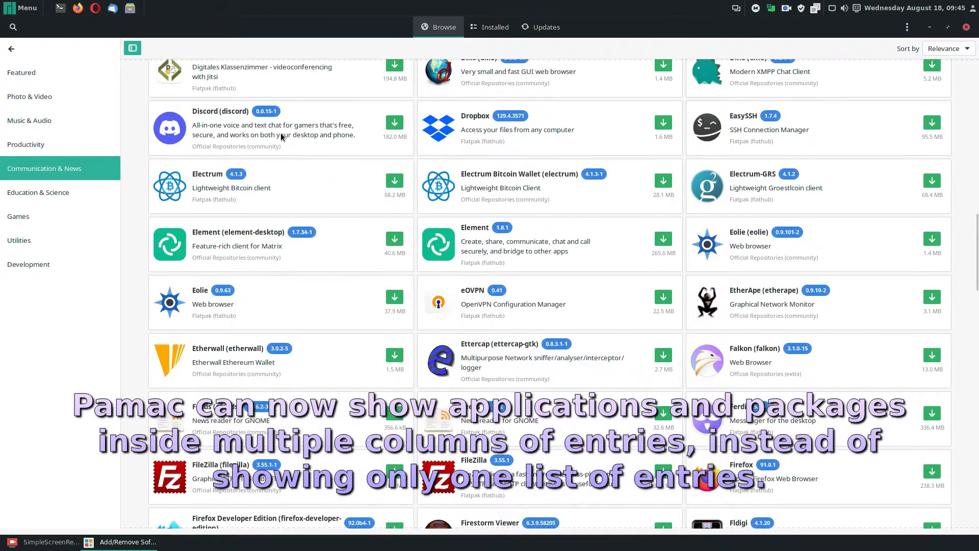
scroll(281, 134, "down", 1)
scroll(281, 133, "up", 1)
scroll(363, 133, "down", 6)
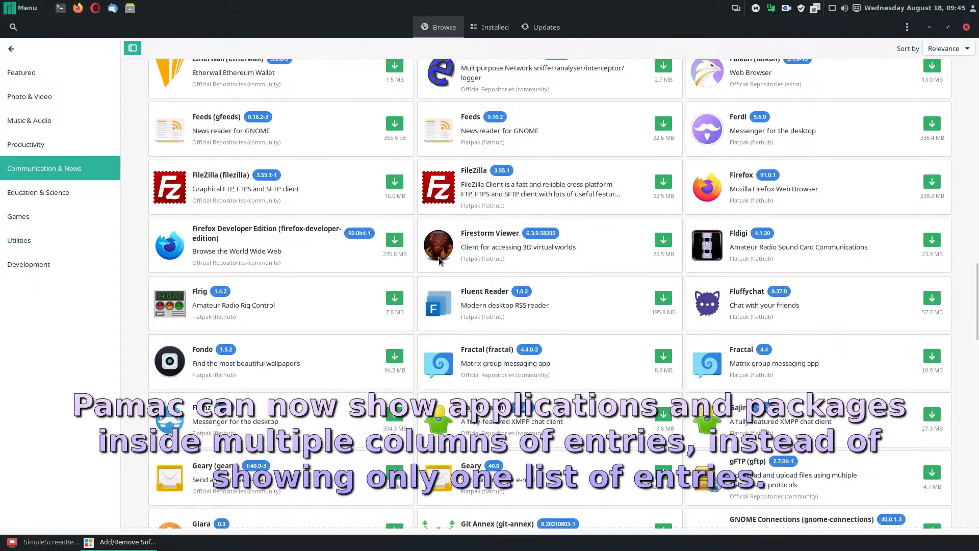
scroll(440, 260, "up", 1)
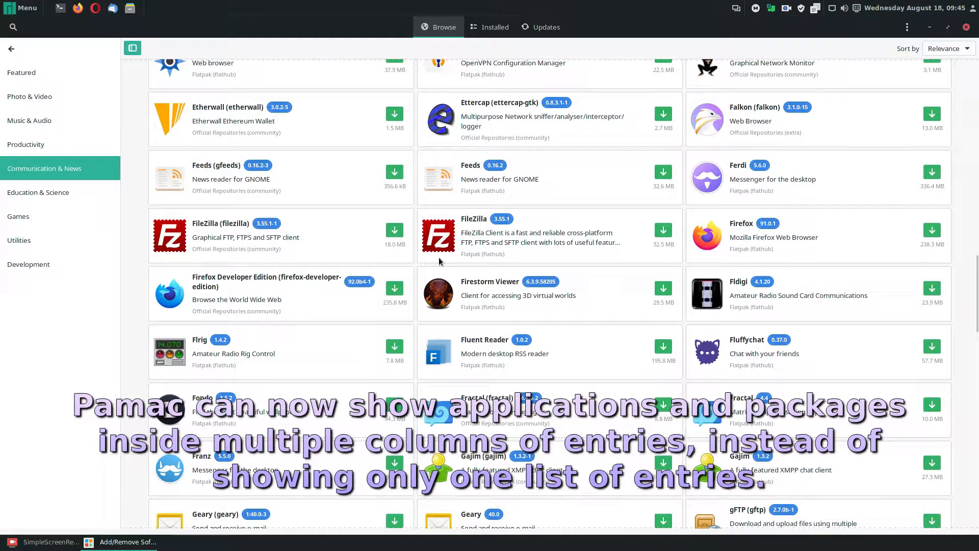
scroll(440, 261, "down", 4)
scroll(439, 261, "down", 4)
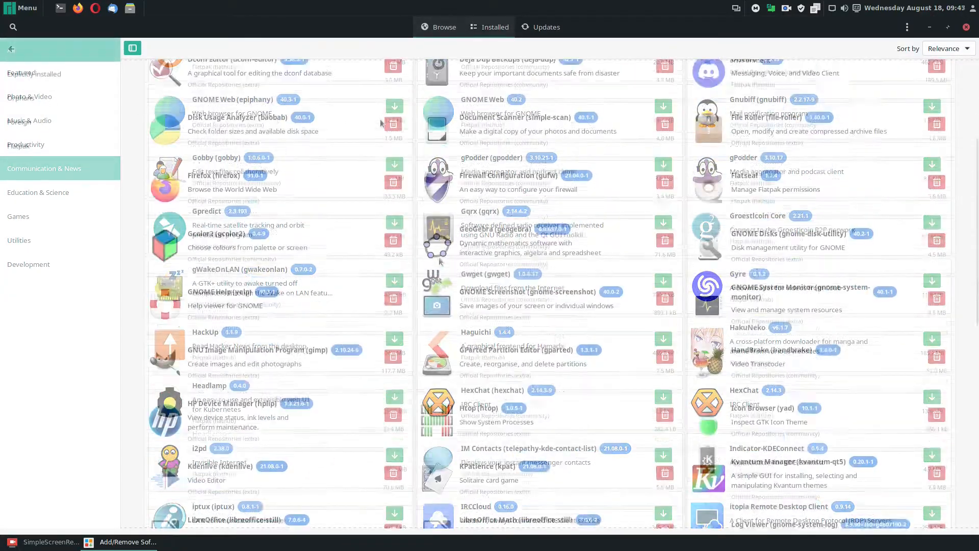
Look through the complete list of installed packages and return to its beginning
scroll(380, 118, "down", 15)
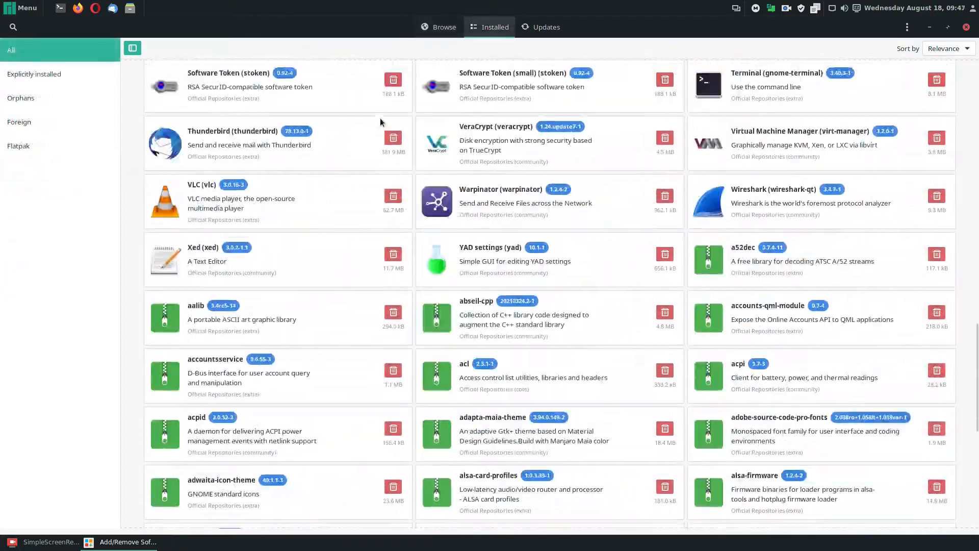
scroll(380, 117, "down", 5)
scroll(381, 118, "up", 20)
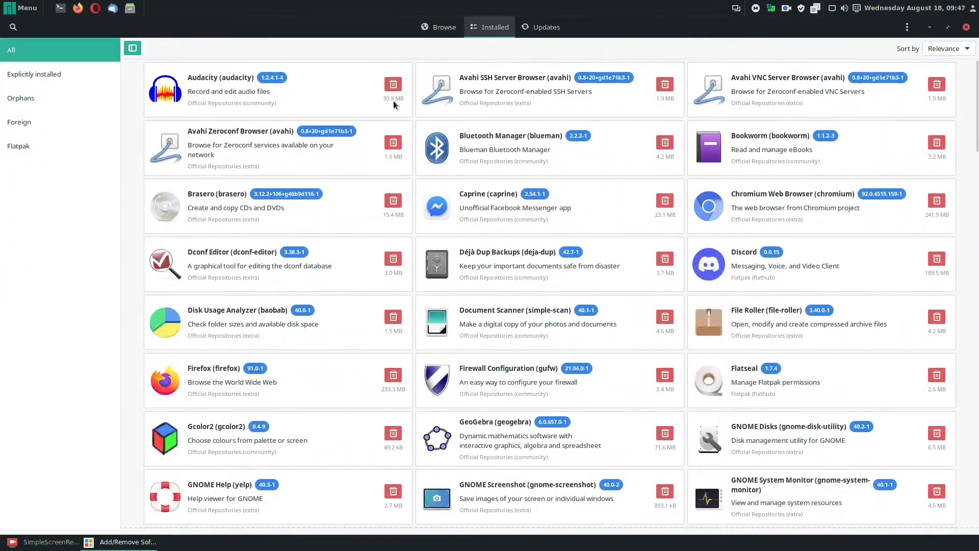
Filter the installed packages to the explicitly installed ones and look through them
left_click(36, 73)
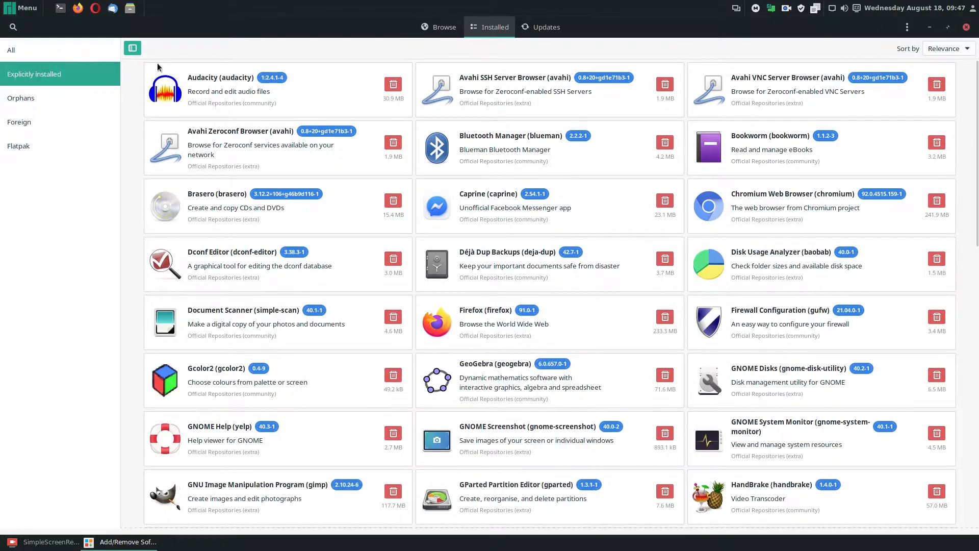
scroll(309, 97, "down", 15)
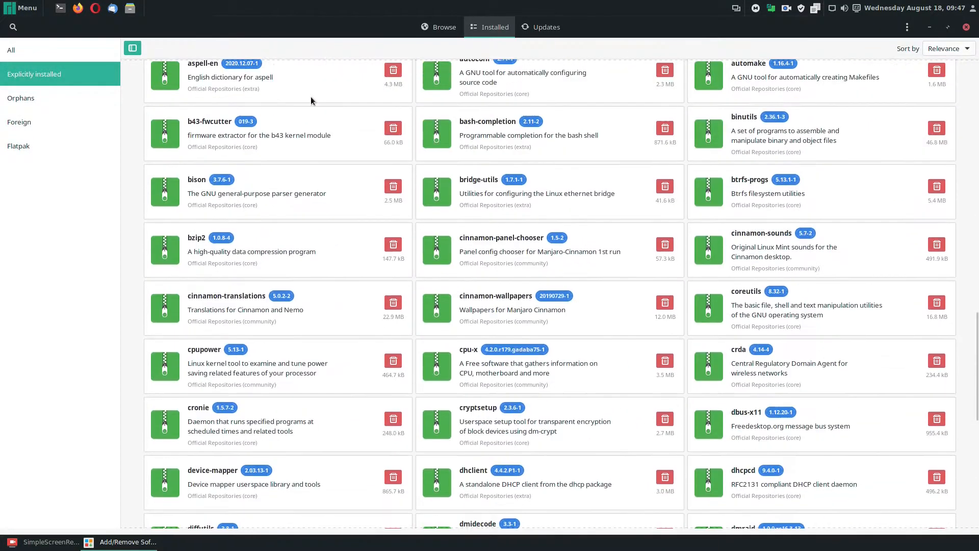
scroll(311, 98, "down", 20)
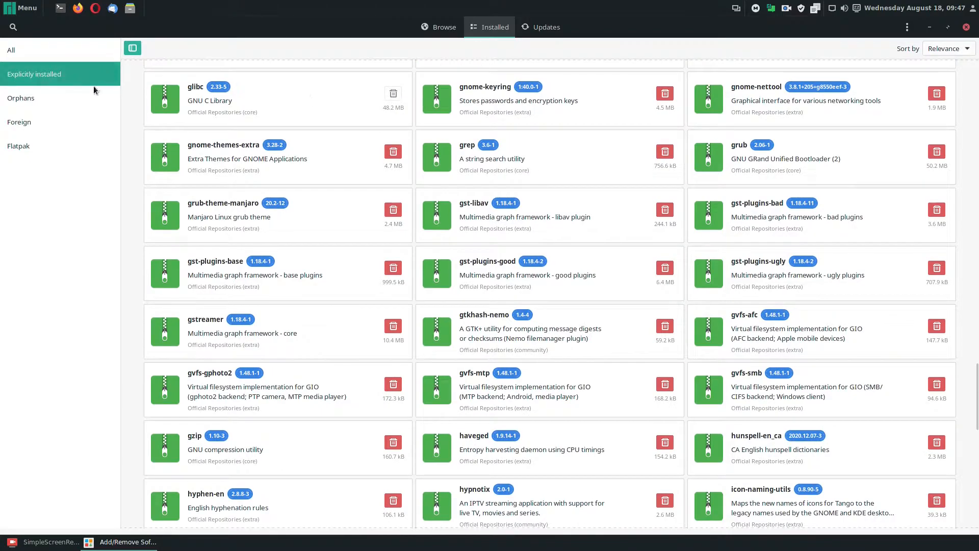
View the installed orphan packages, the foreign packages and the Flatpak packages in turn
left_click(85, 99)
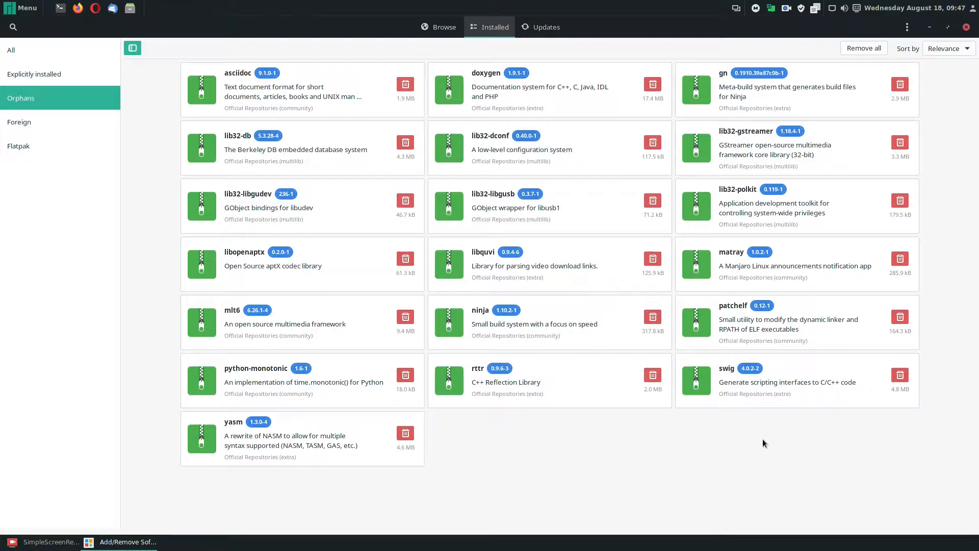
left_click(99, 131)
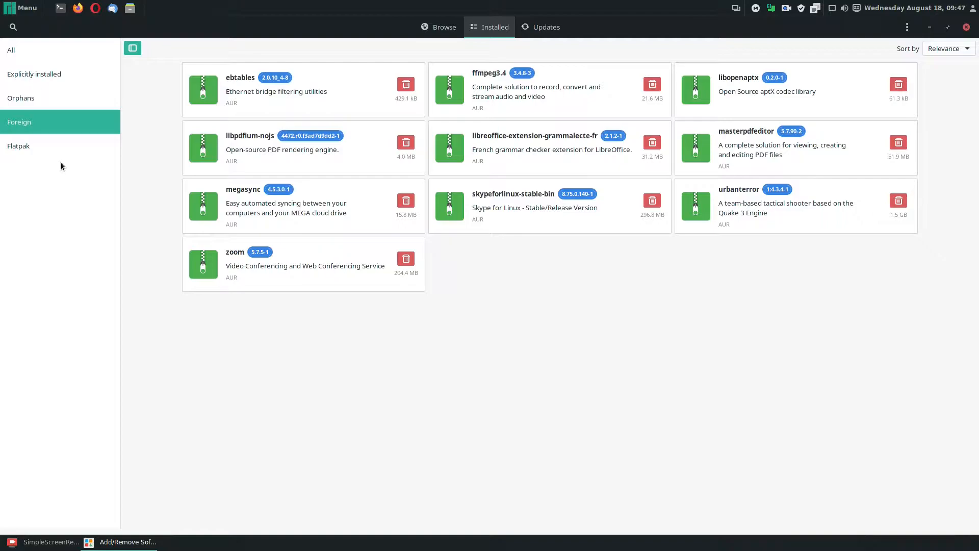
left_click(67, 147)
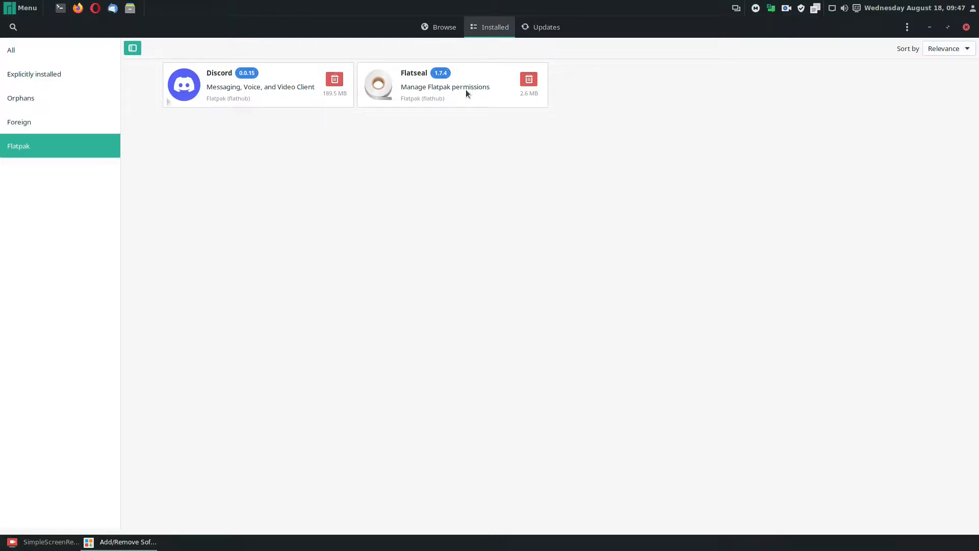
Return to the orphan packages and view the details of matray, lib32-db, gn, asciidoc, lib32-libgudev and lib32-polkit
left_click(79, 97)
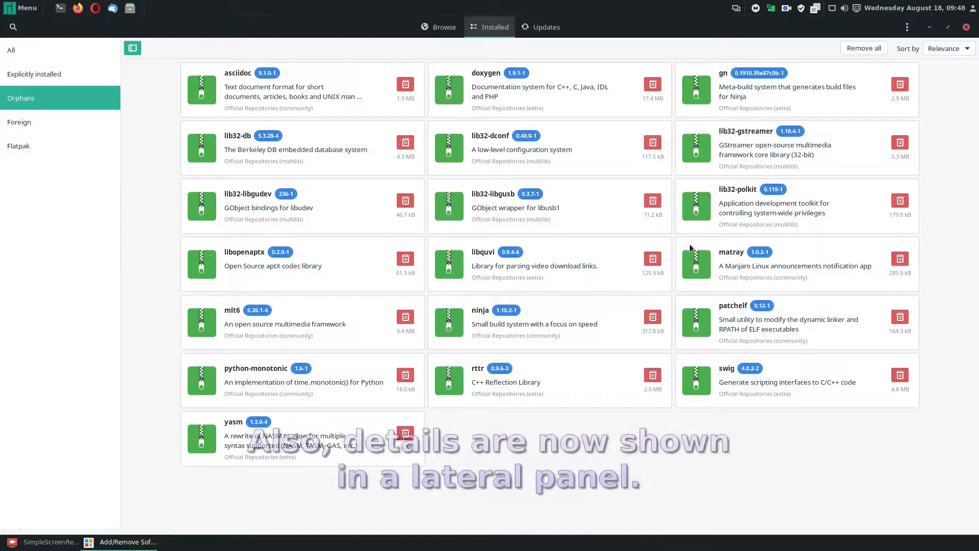
left_click(721, 254)
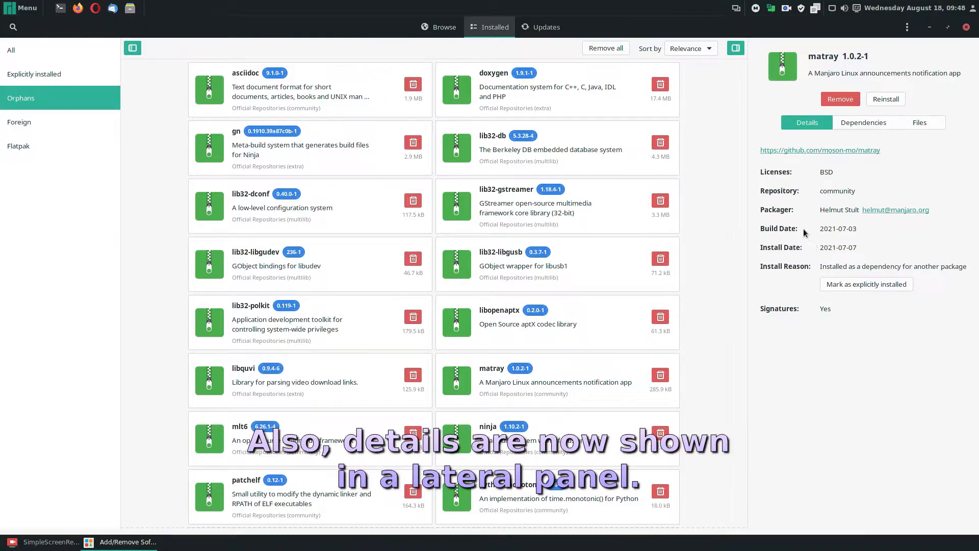
left_click(539, 159)
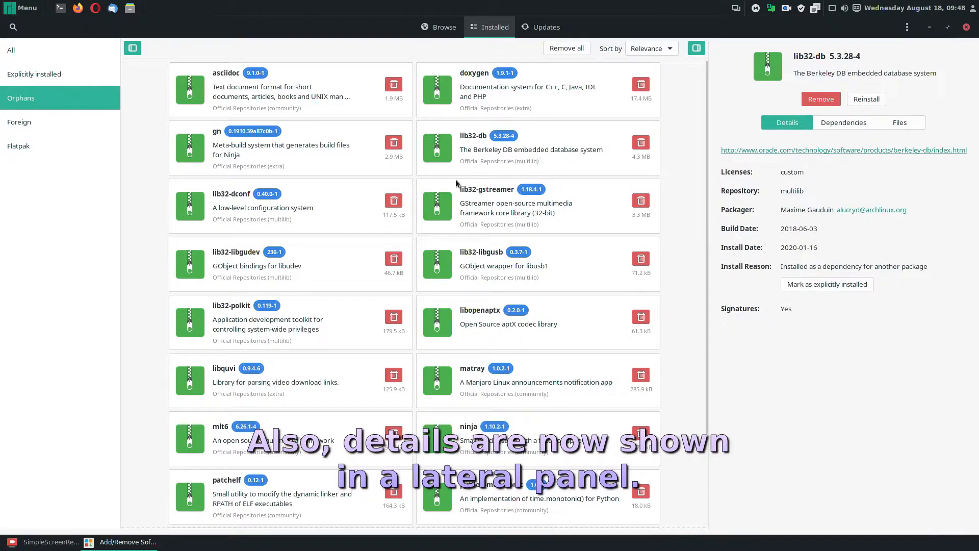
left_click(312, 164)
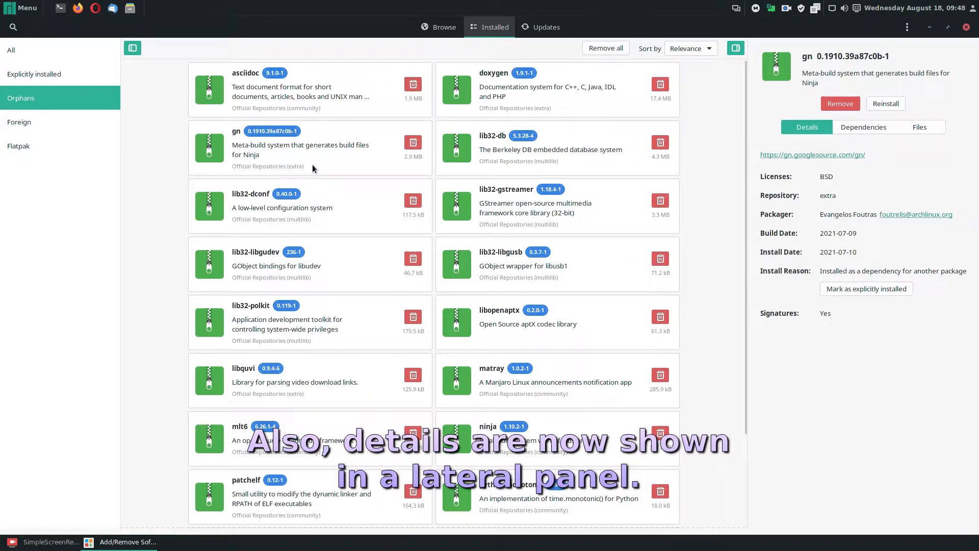
left_click(338, 87)
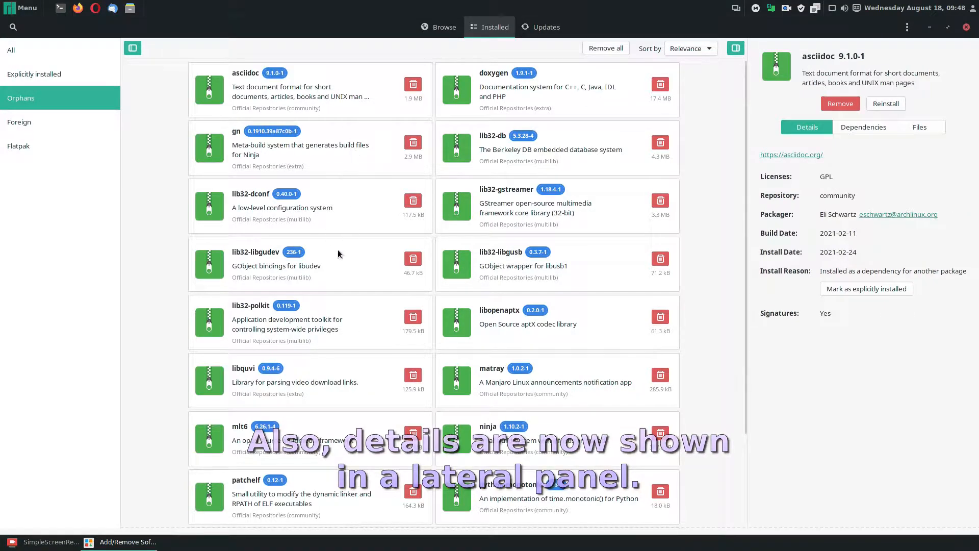
left_click(329, 268)
left_click(343, 318)
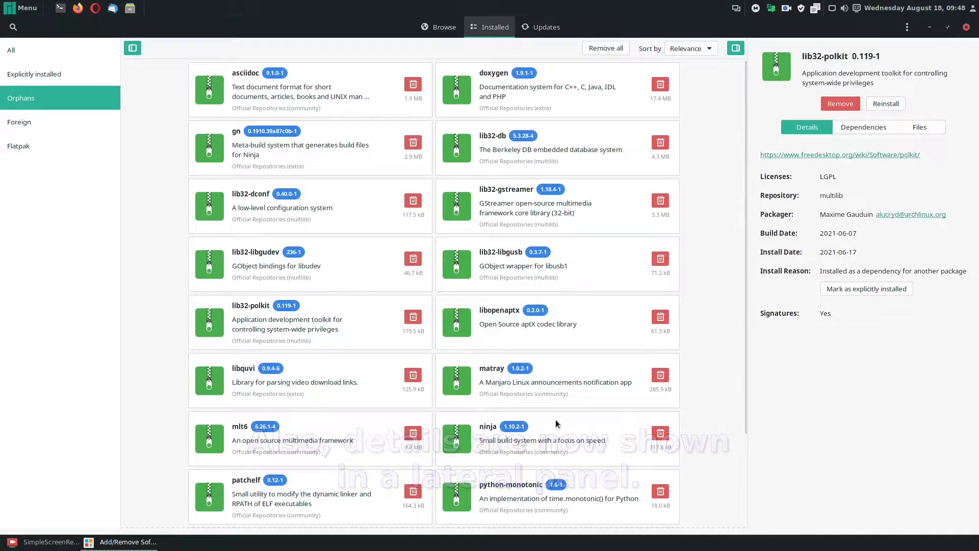
View the details of the orphan packages ninja, swig, rttr and matray one after another
left_click(520, 445)
scroll(515, 437, "down", 2)
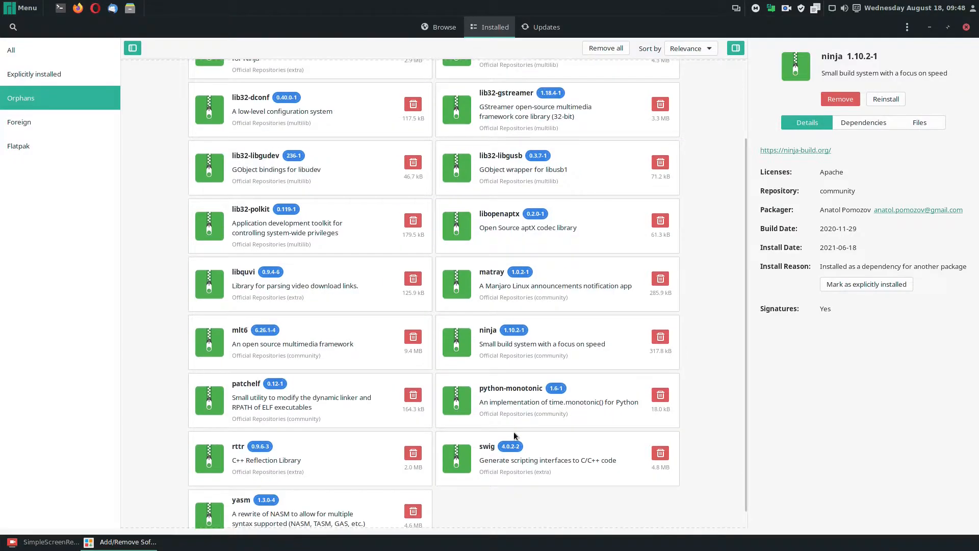
left_click(494, 449)
left_click(316, 458)
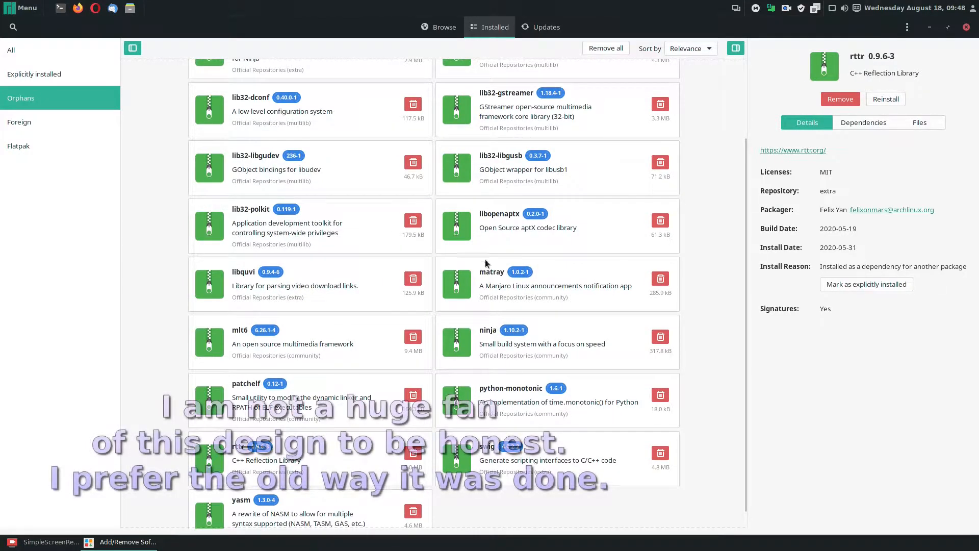
left_click(491, 295)
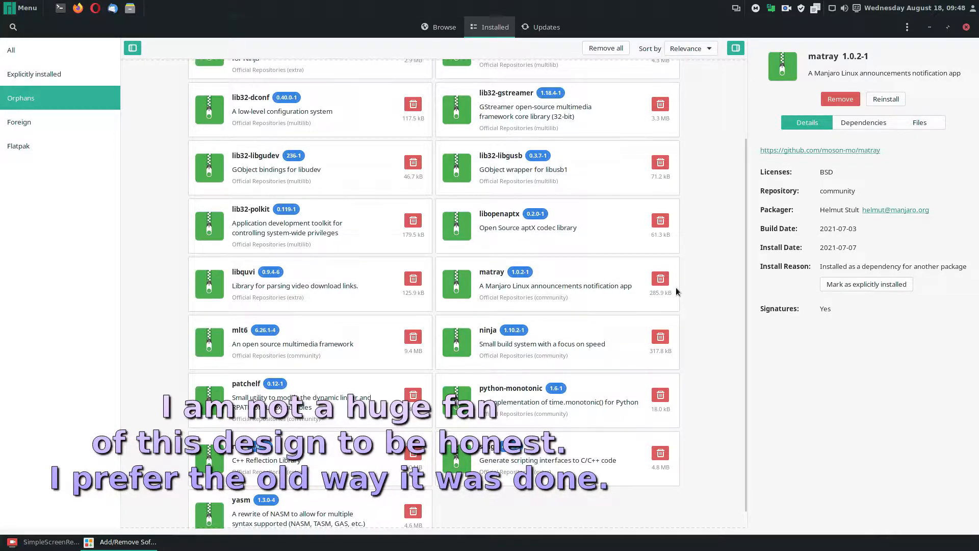
Review matray's dependencies and its file list, and return to its general details
left_click(862, 126)
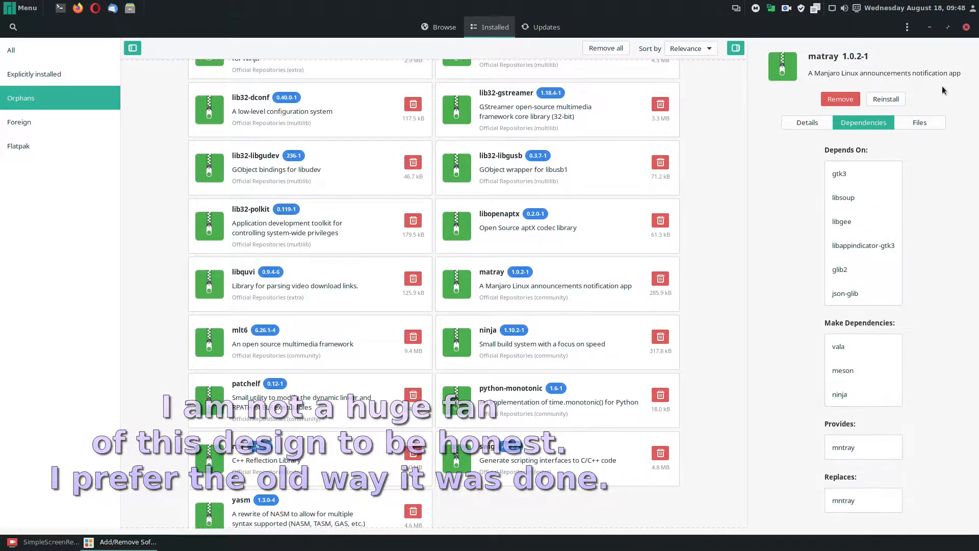
left_click(926, 124)
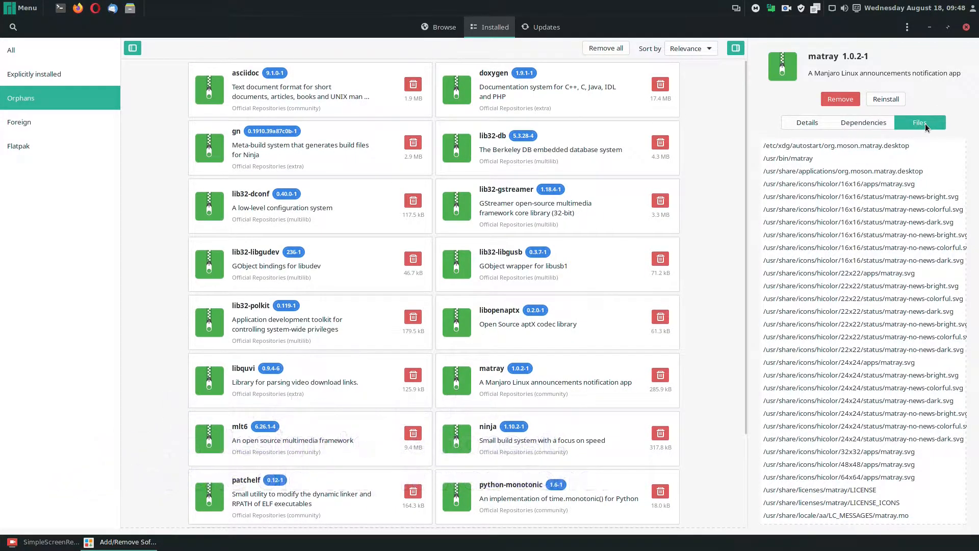
left_click(861, 124)
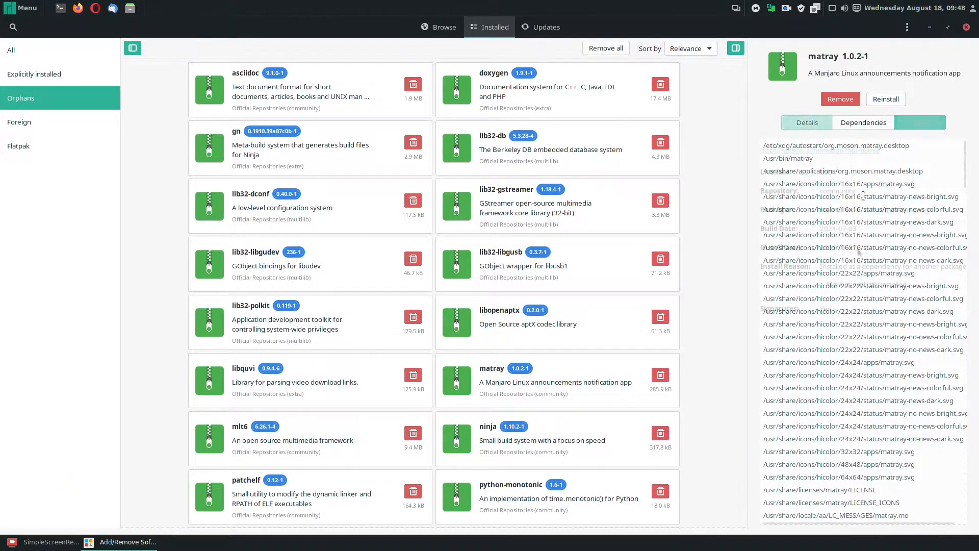
Mark the matray package as explicitly installed, authenticating with the account password
left_click(888, 286)
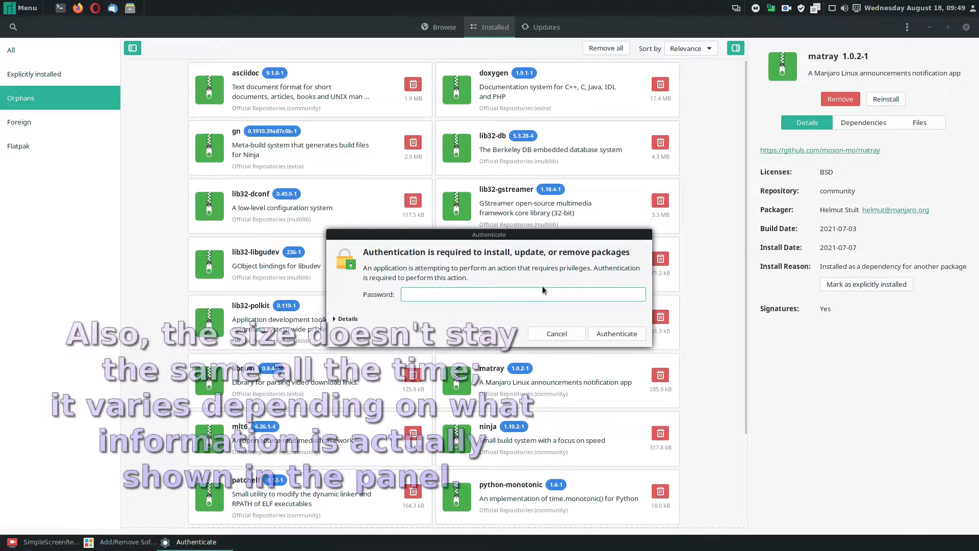
type("********")
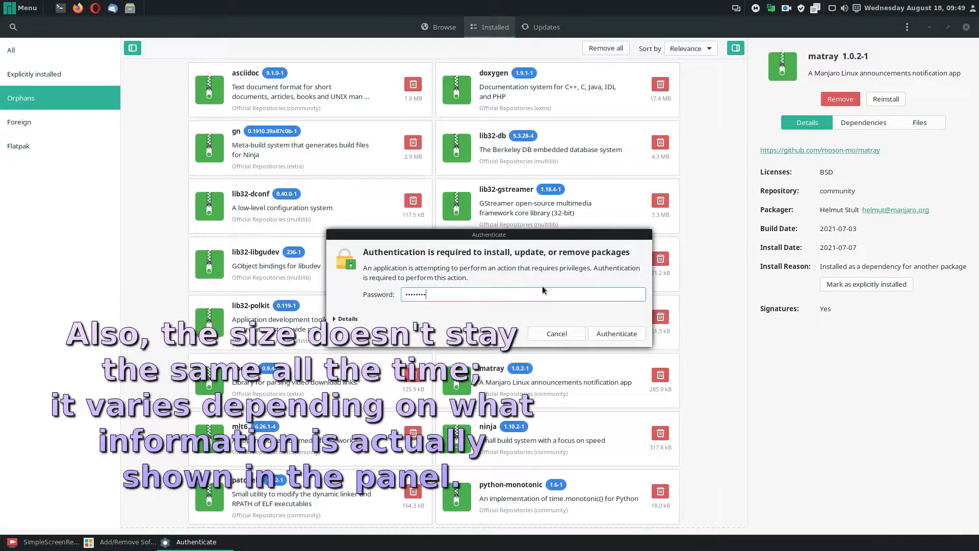
key("Return")
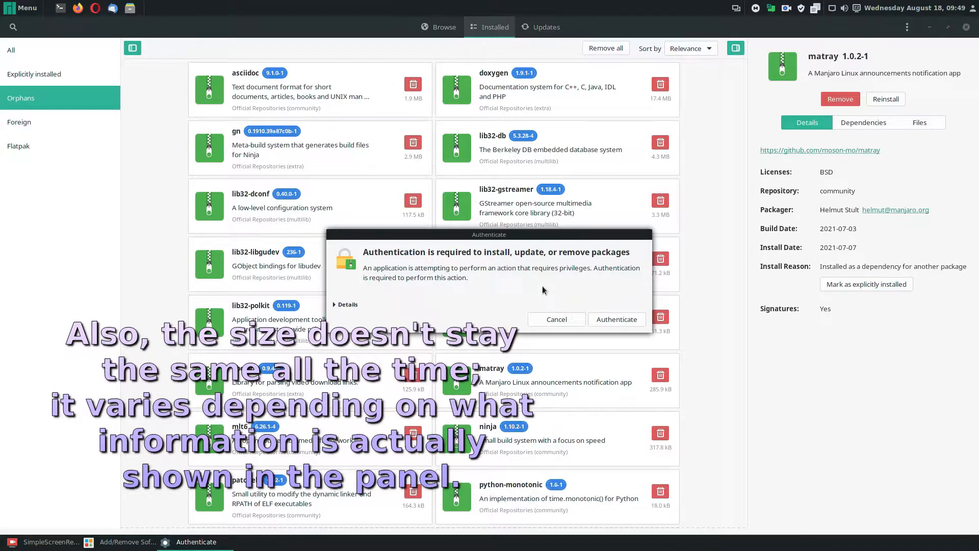
type("*******")
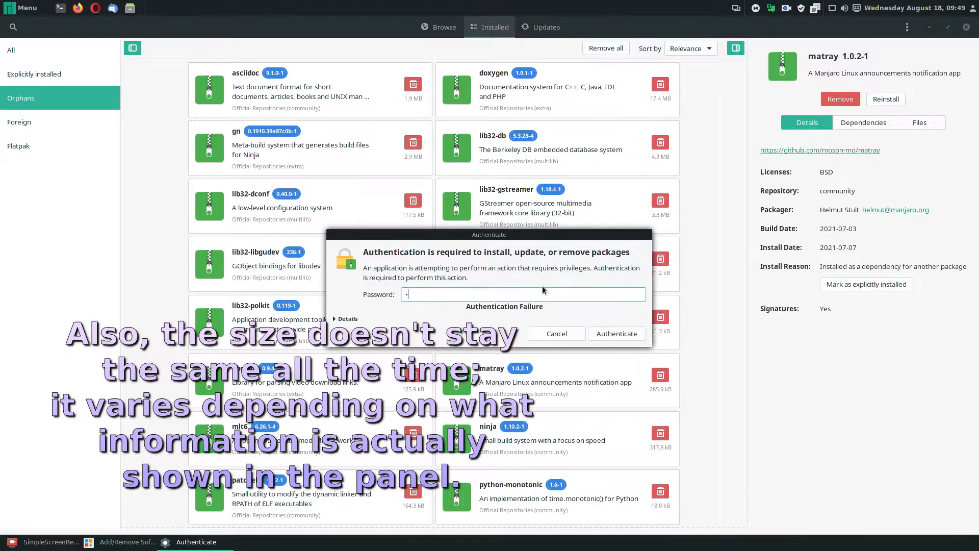
key("Return")
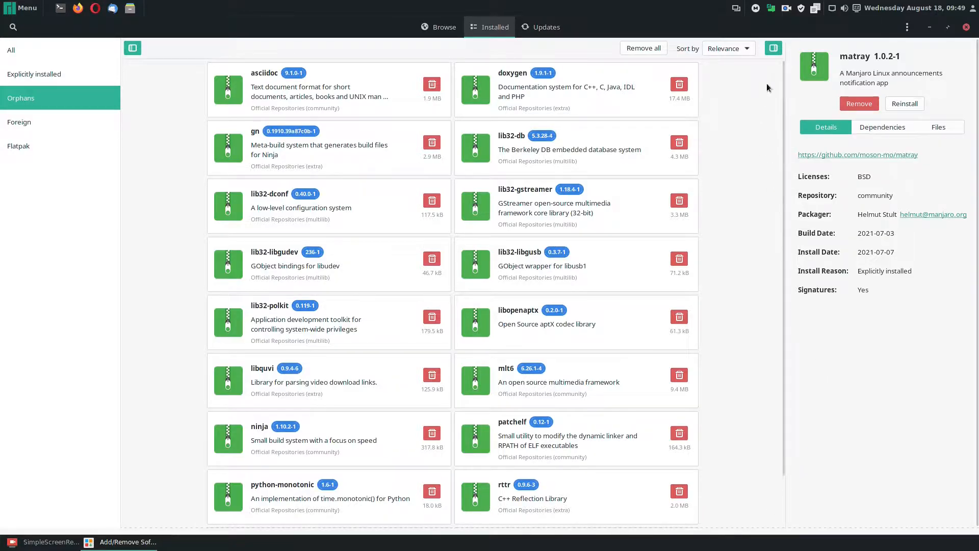
Hide the package details side panel so the orphan list uses the full width
left_click(775, 50)
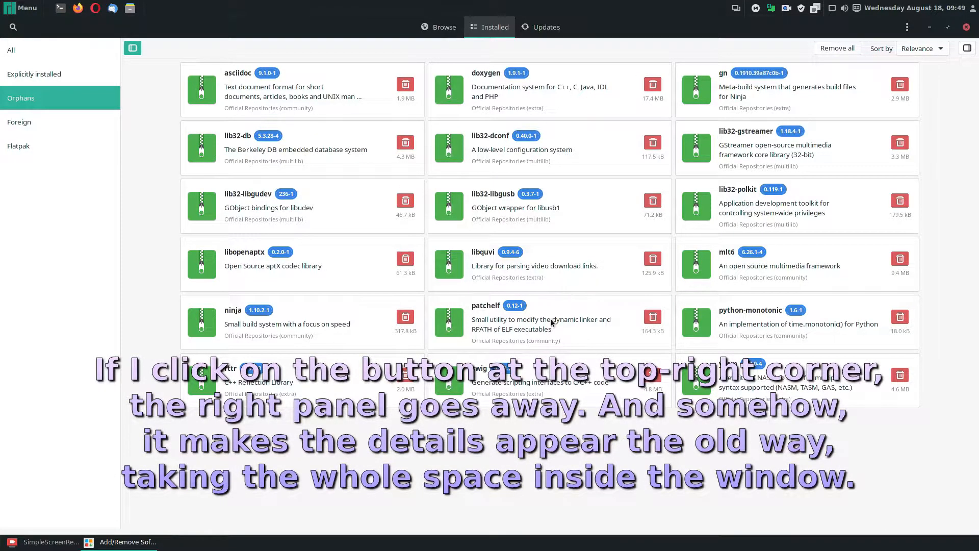
View the full-window details of the orphan packages swig, lib32-polkit and lib32-db, returning to the orphan list after each
left_click(545, 397)
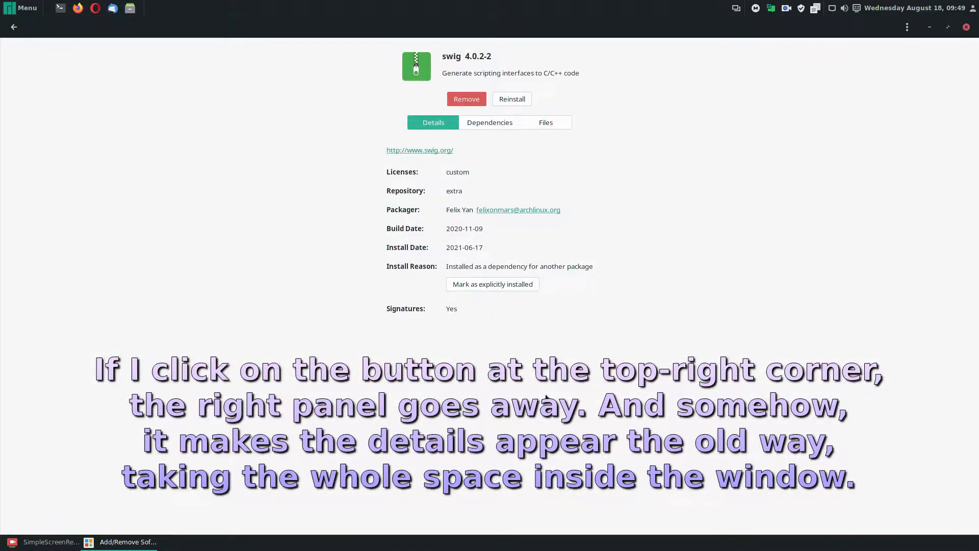
left_click(14, 27)
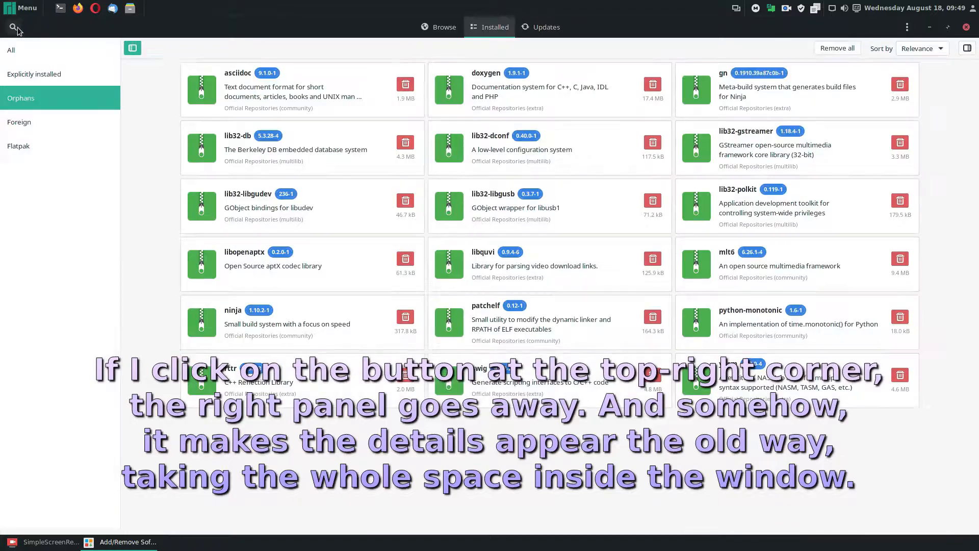
left_click(799, 217)
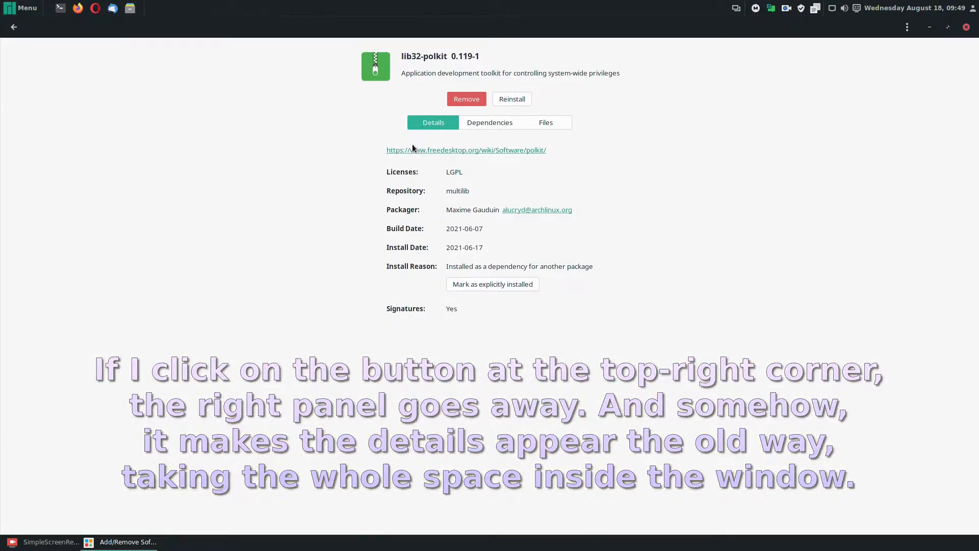
left_click(17, 28)
left_click(354, 151)
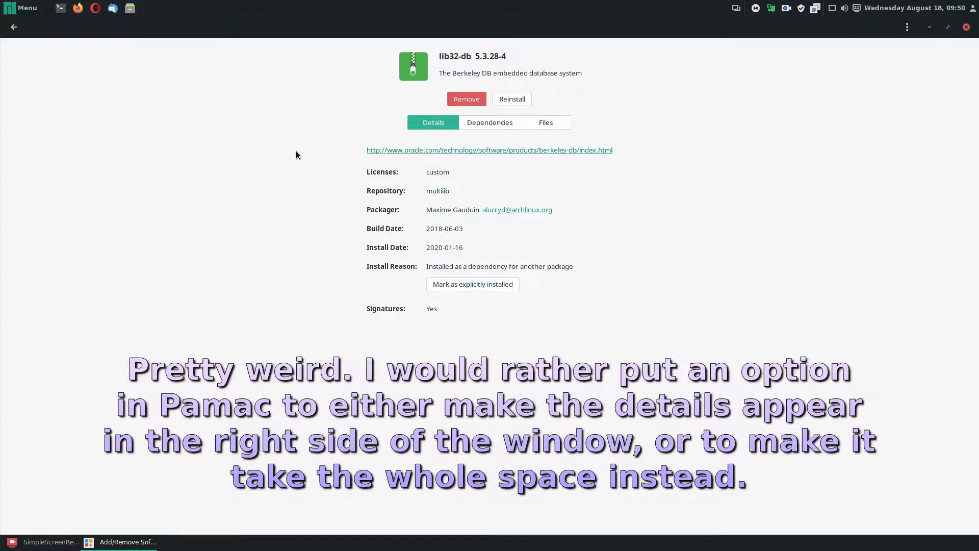
left_click(15, 27)
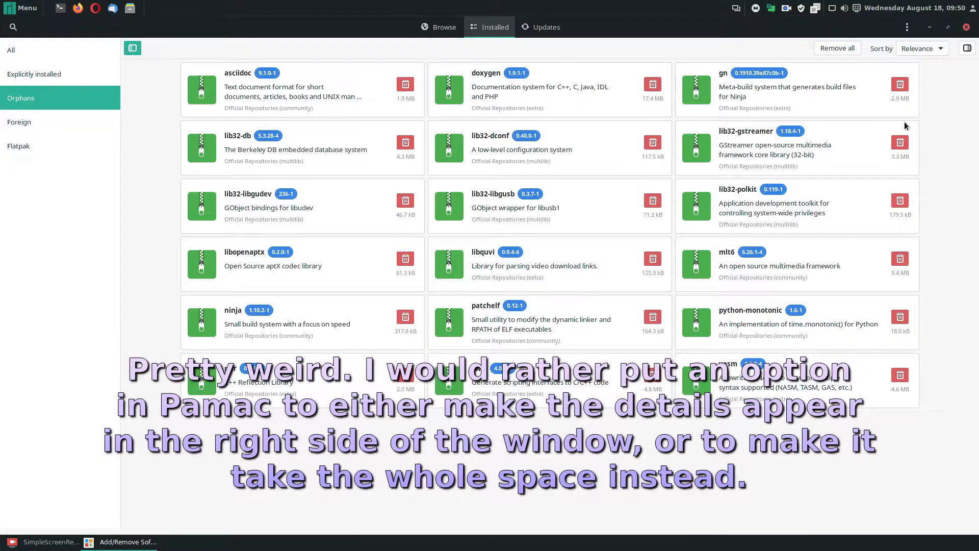
Show the details side panel and view asciidoc, doxygen, lib32-db, lib32-gstreamer, lib32-libgusb, mlt6 and libquvi in it one after another
left_click(964, 53)
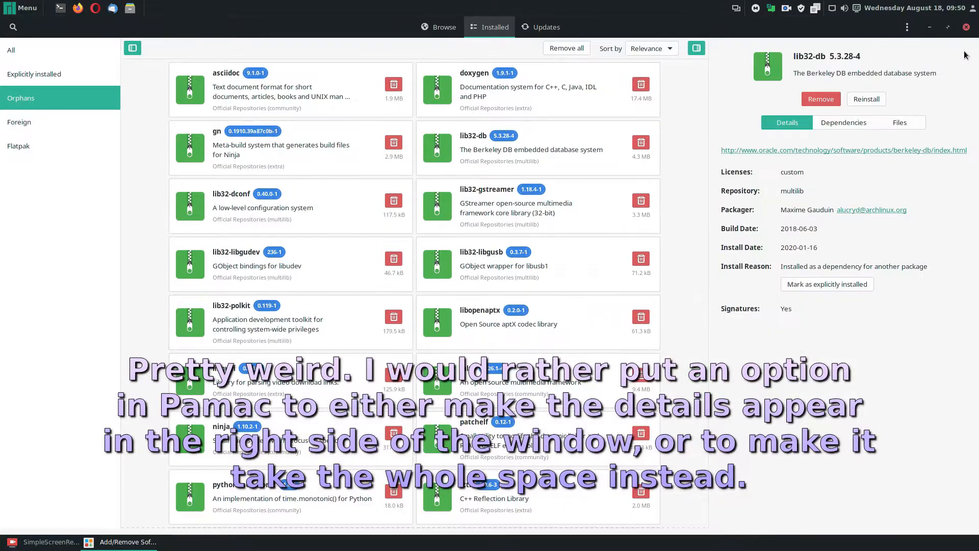
left_click(336, 86)
left_click(568, 93)
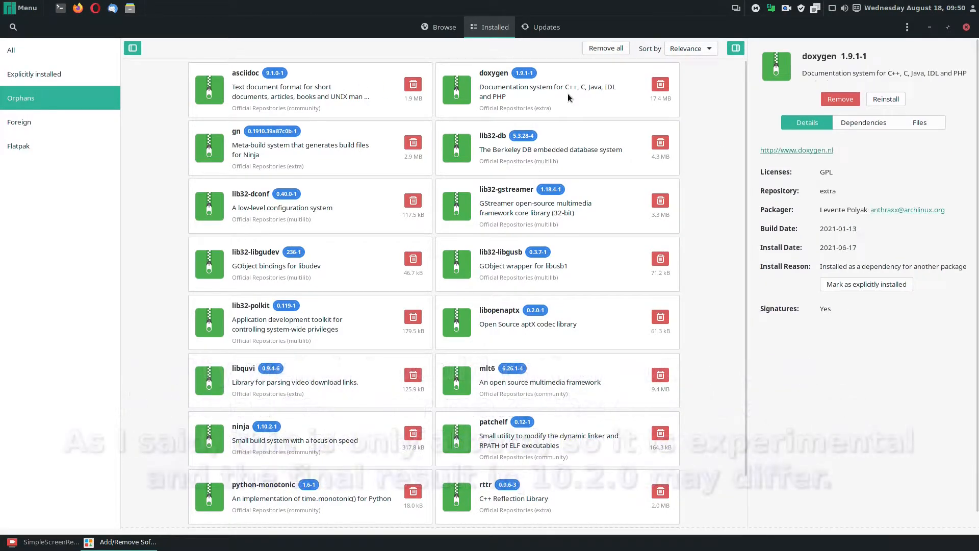
left_click(582, 157)
left_click(583, 216)
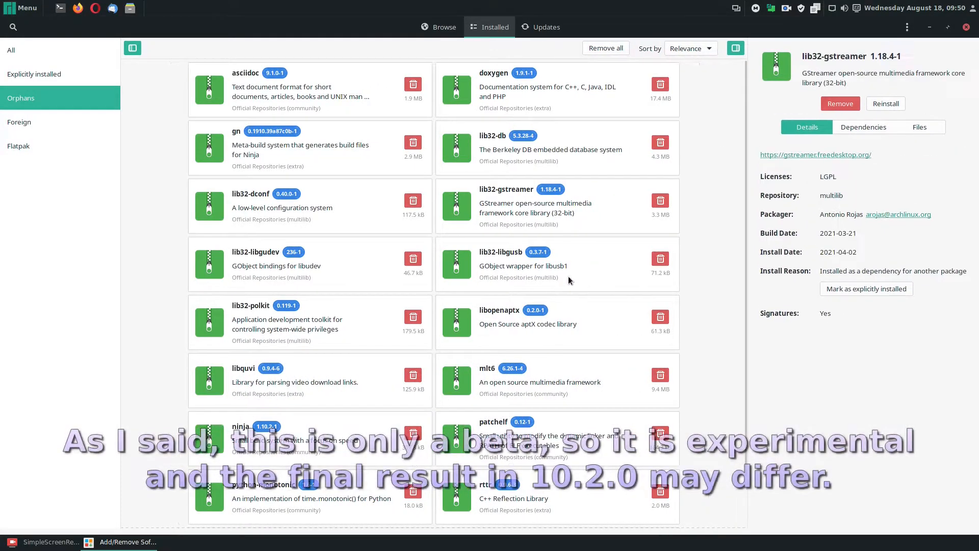
left_click(576, 274)
left_click(568, 367)
left_click(365, 389)
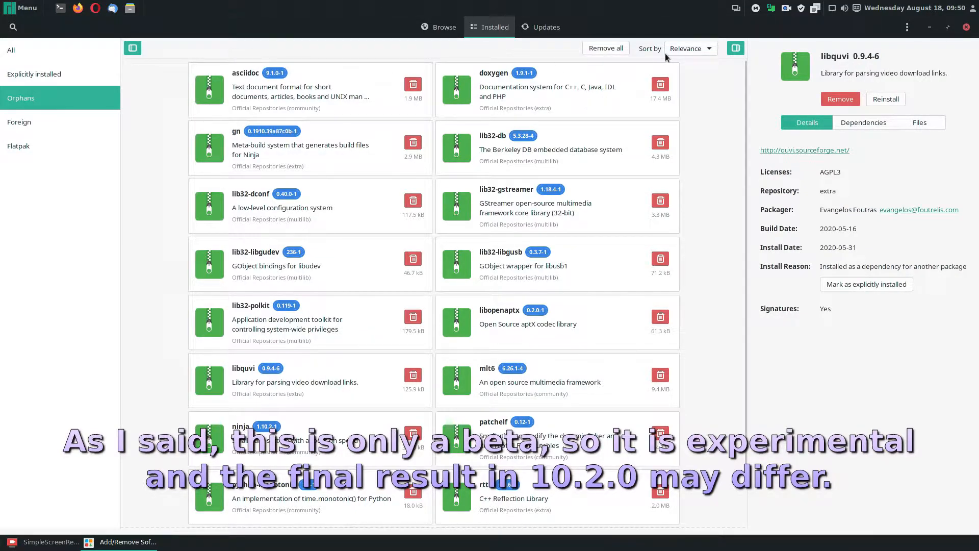
Switch from the installed packages to browsing by category and list the Productivity applications
left_click(438, 27)
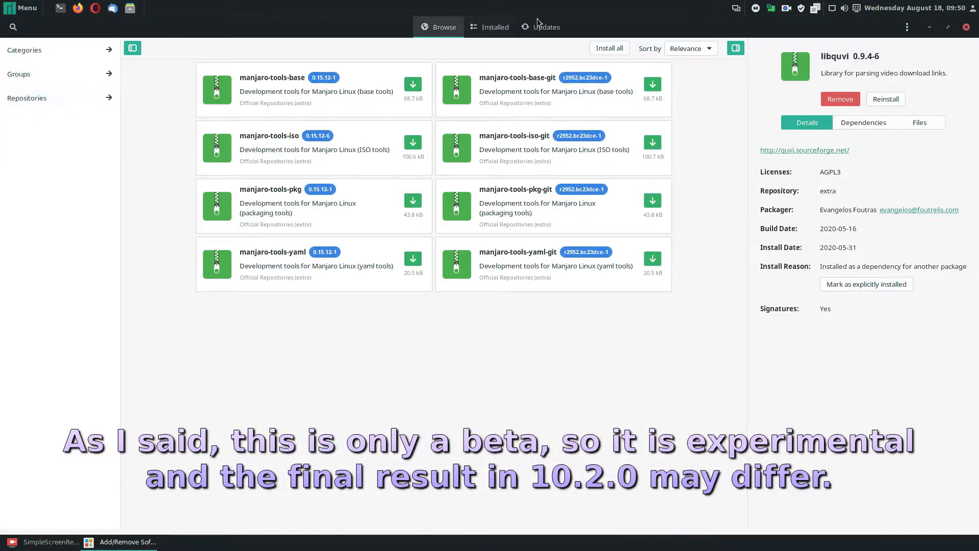
left_click(55, 60)
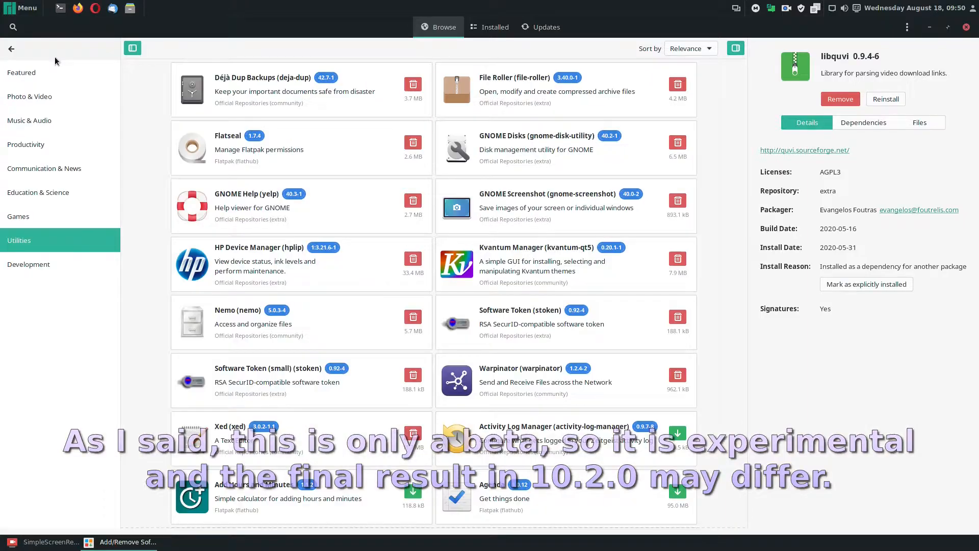
left_click(73, 148)
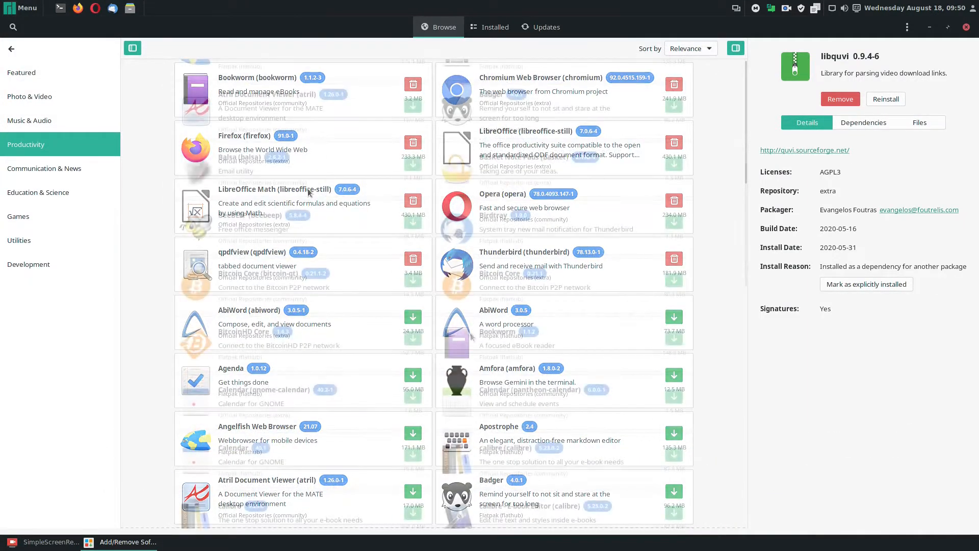
Find the Flatpak version of Chromium Web Browser in the Productivity list and view its details in the side panel
scroll(308, 189, "down", 5)
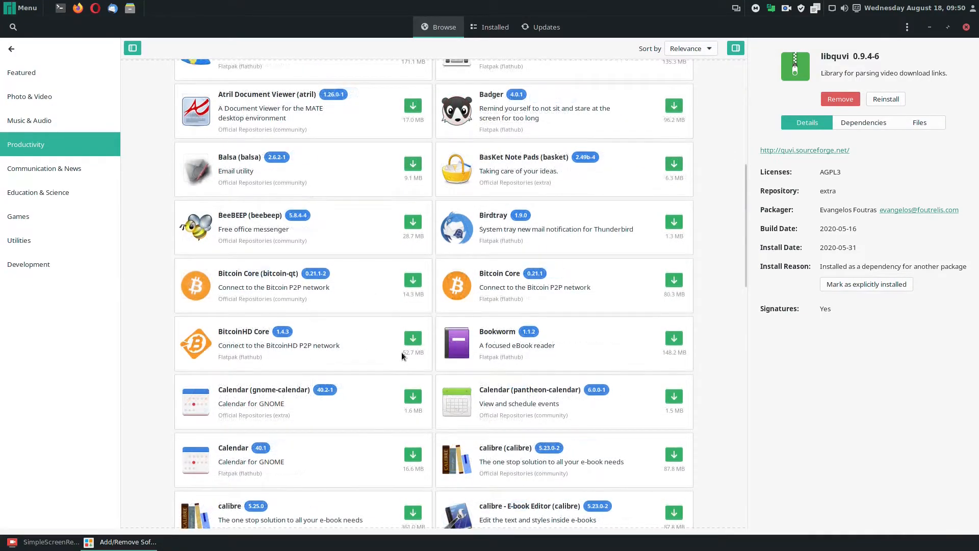
scroll(402, 352, "down", 5)
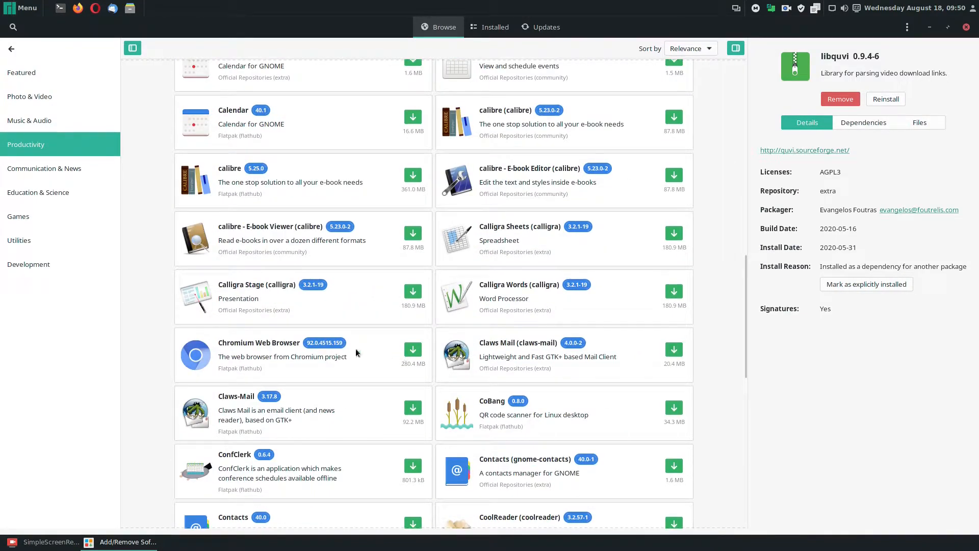
left_click(323, 364)
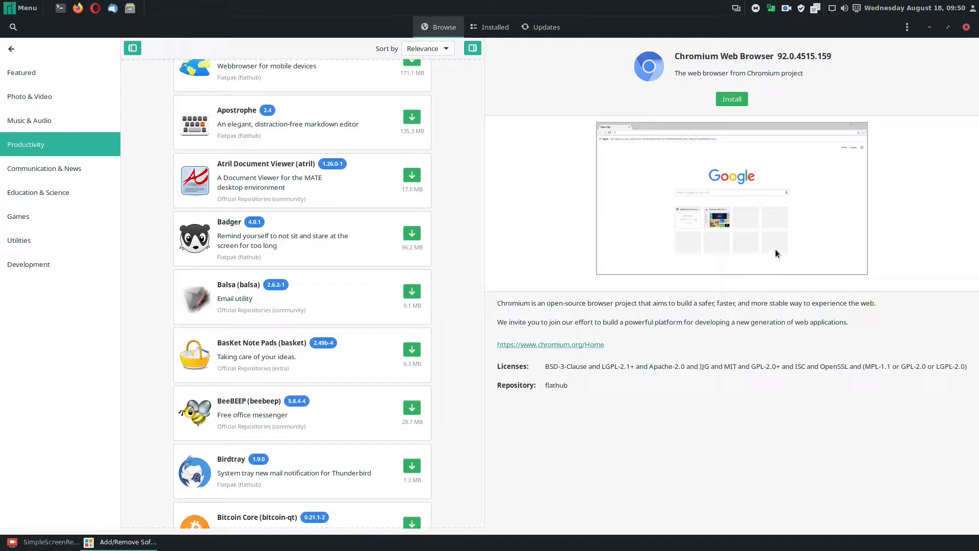
View Birdtray's details in the side panel and look across its screenshot
scroll(388, 320, "down", 5)
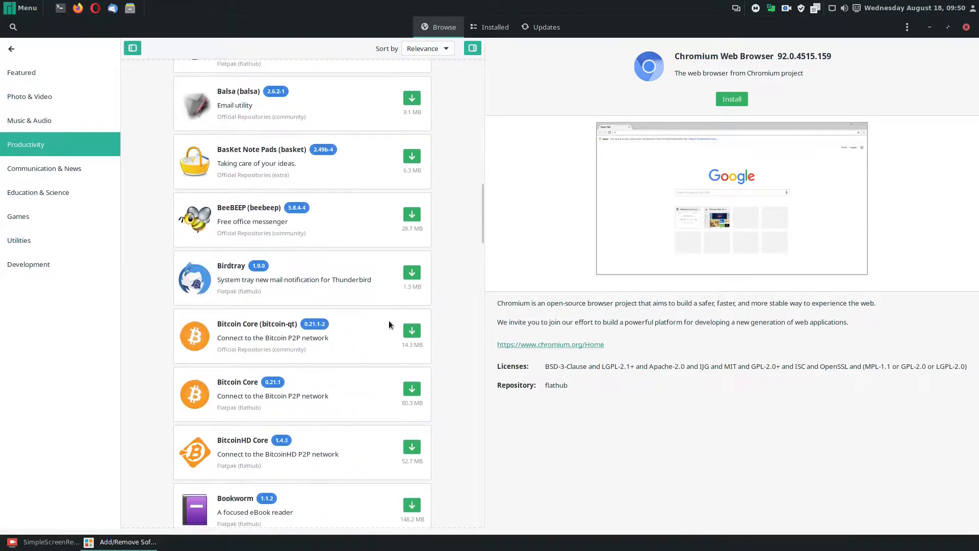
left_click(338, 235)
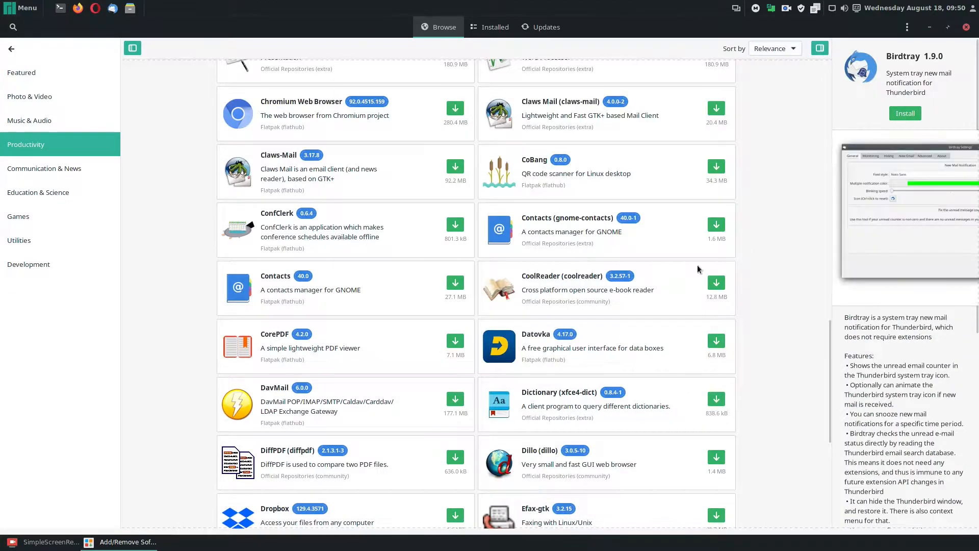
left_click_drag(893, 305, 938, 322)
Find GNOME Web (epiphany) further down the Productivity list and view its details and screenshots in the side panel
scroll(649, 358, "down", 6)
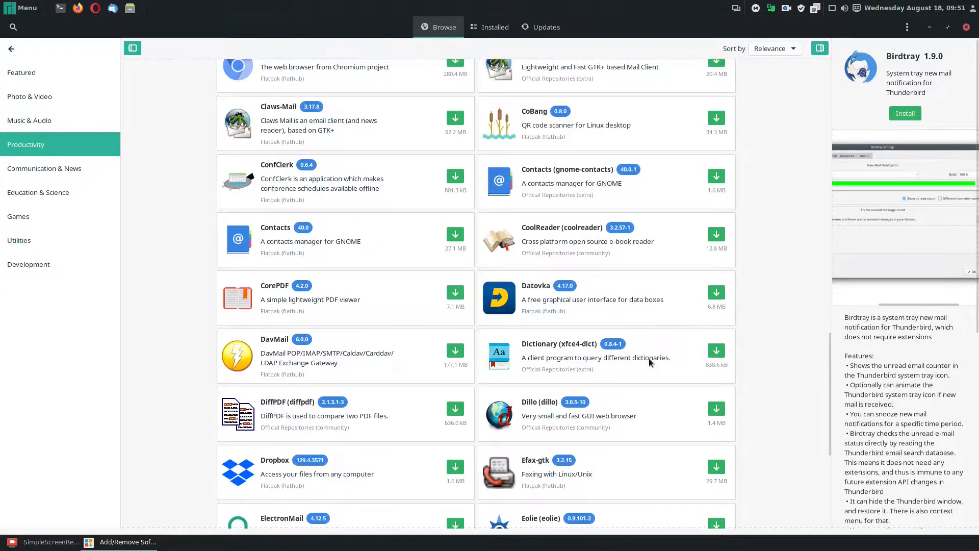
scroll(641, 351, "down", 10)
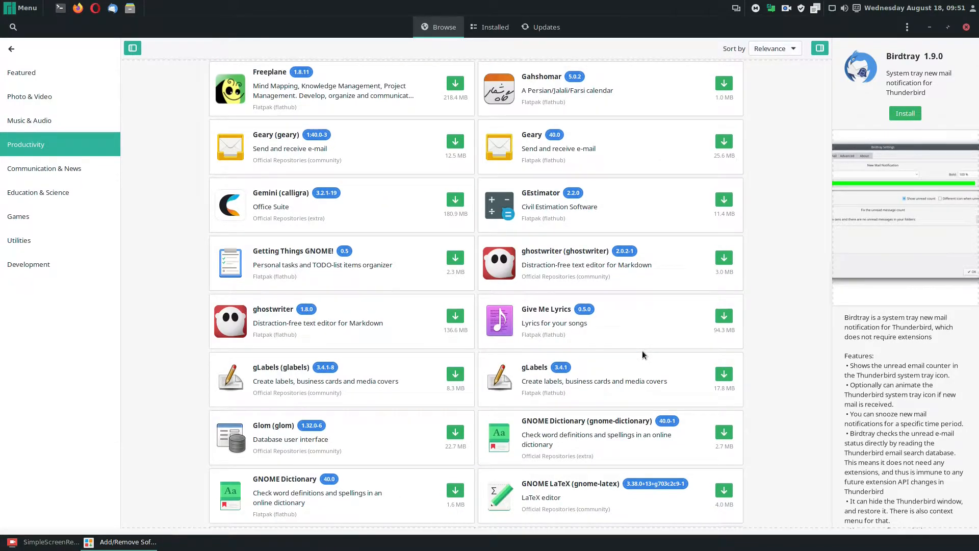
scroll(642, 351, "down", 2)
scroll(642, 351, "down", 2)
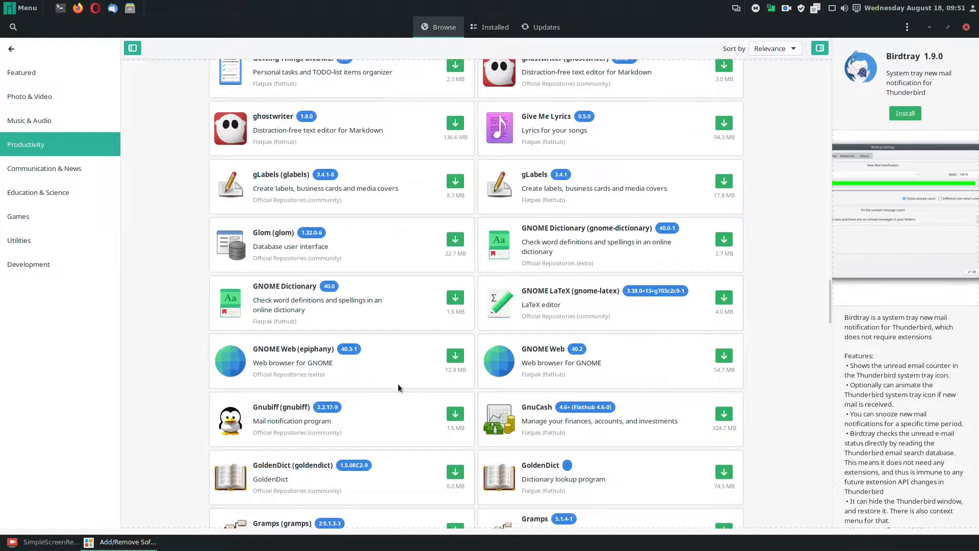
left_click(372, 357)
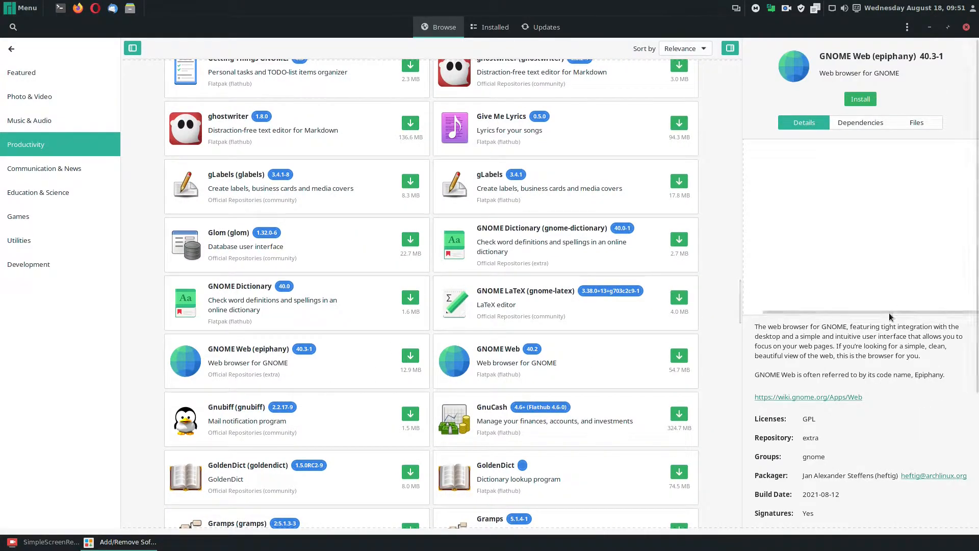
left_click_drag(889, 314, 822, 340)
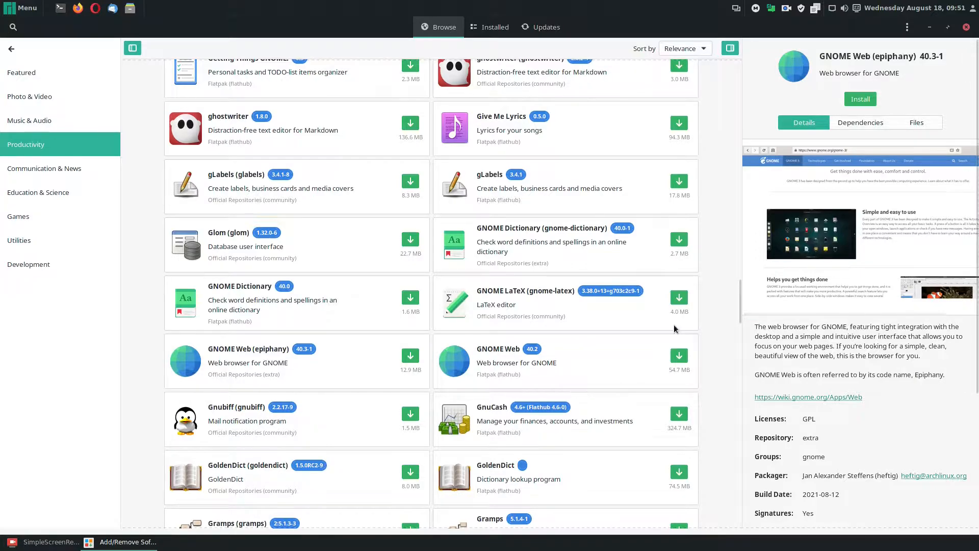
Hide the details side panel so the Productivity list spreads over three columns
scroll(674, 325, "down", 3)
scroll(674, 326, "down", 7)
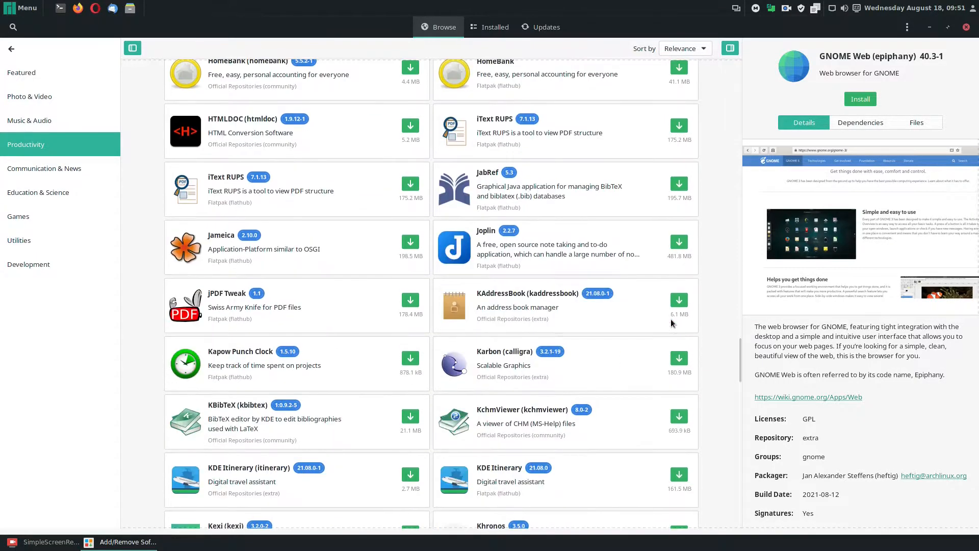
scroll(672, 319, "down", 4)
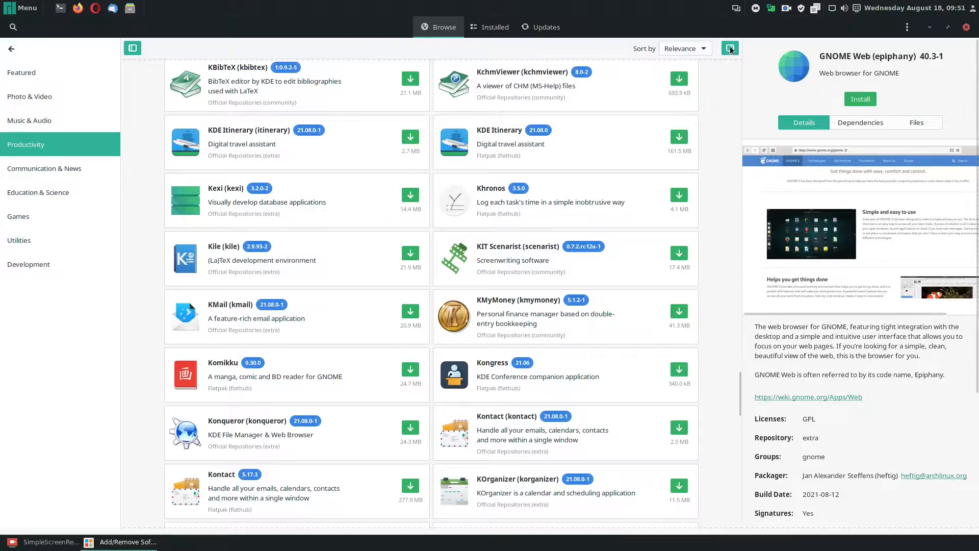
left_click(709, 89)
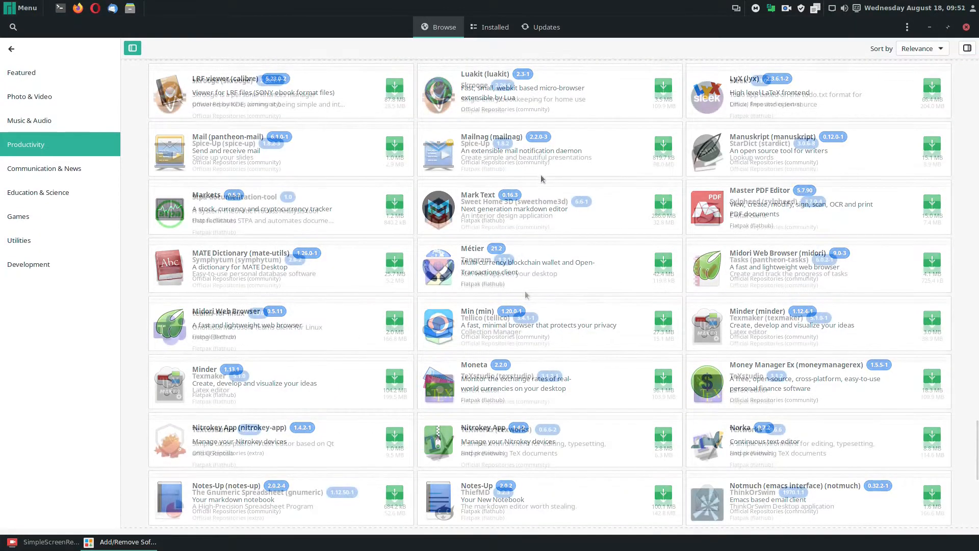
Read the full-window details of TeXstudio (texstudio) from the Productivity list, and return to the list
scroll(542, 178, "up", 2)
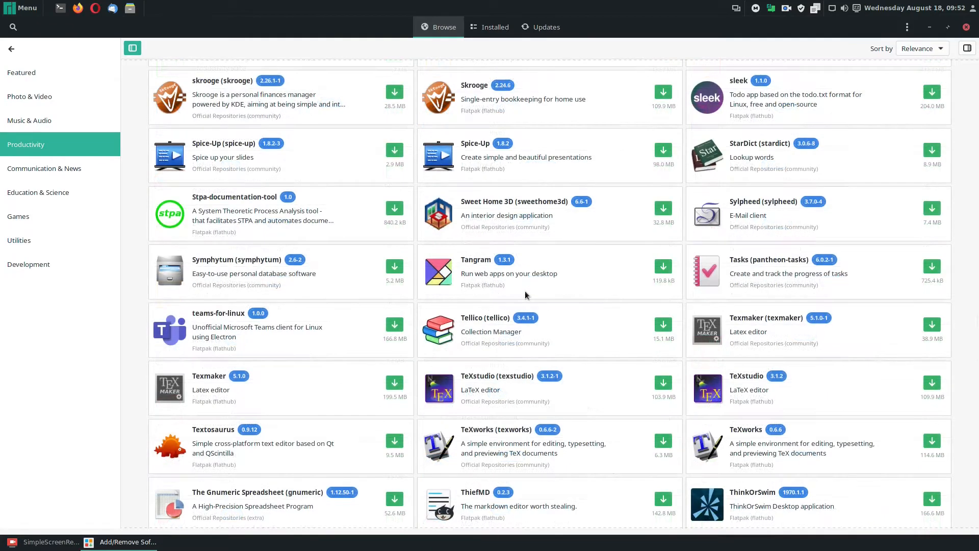
scroll(527, 295, "down", 2)
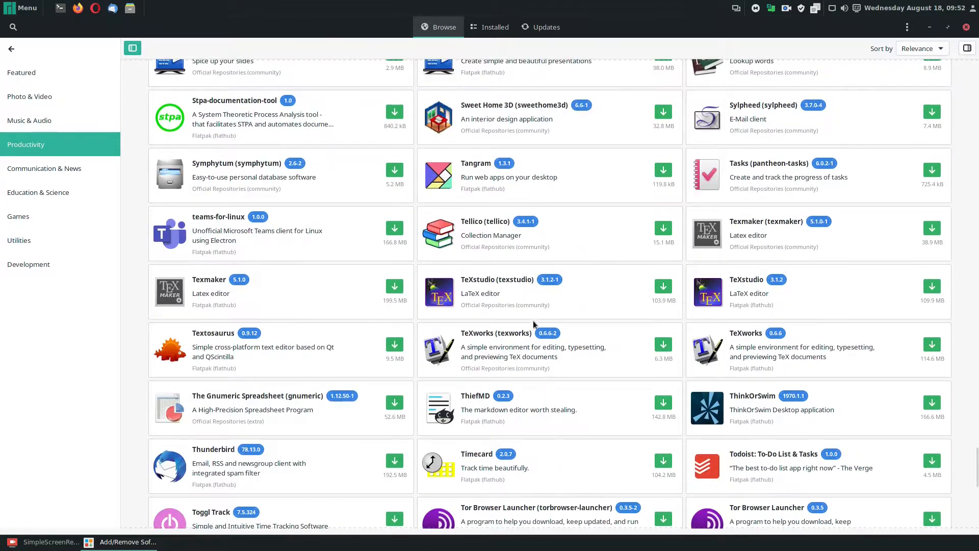
left_click(527, 297)
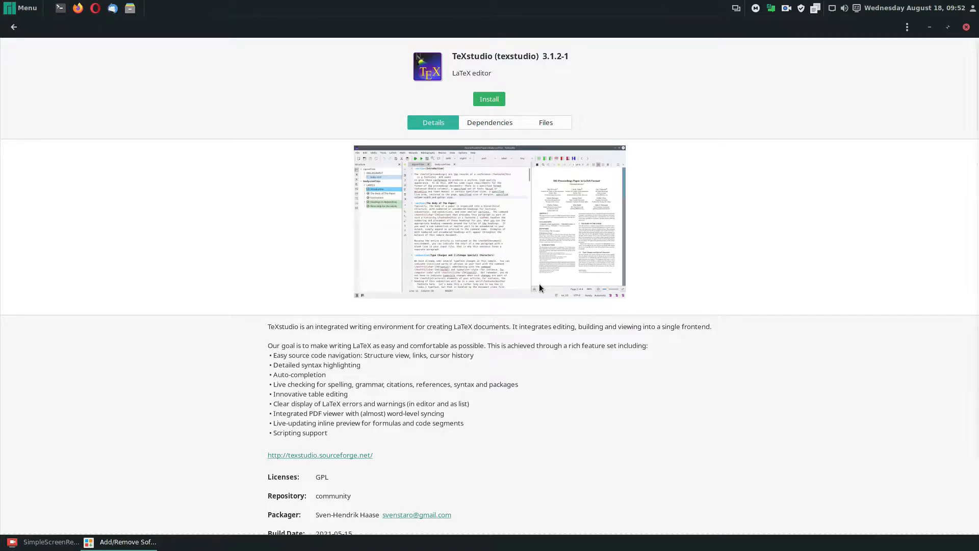
scroll(540, 287, "down", 1)
scroll(540, 287, "down", 1)
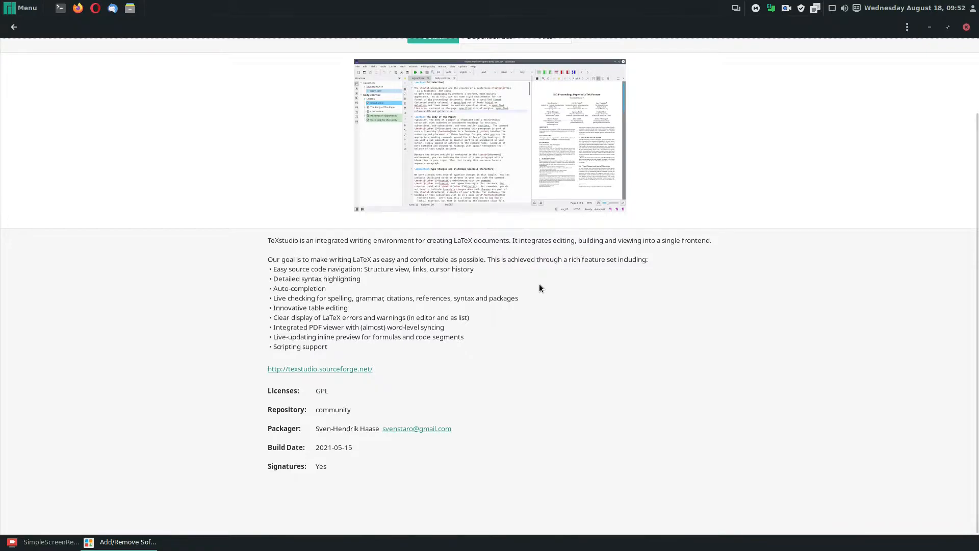
scroll(540, 287, "up", 2)
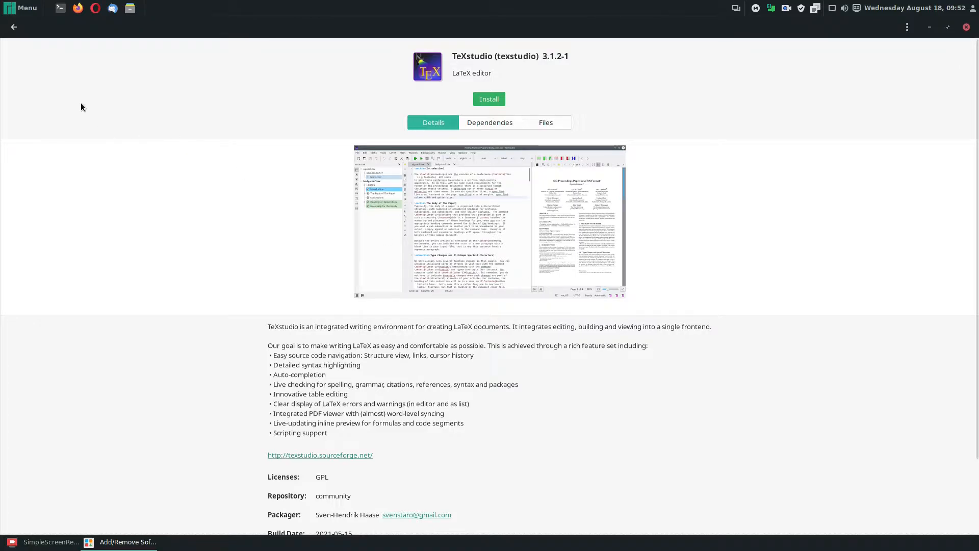
left_click(16, 29)
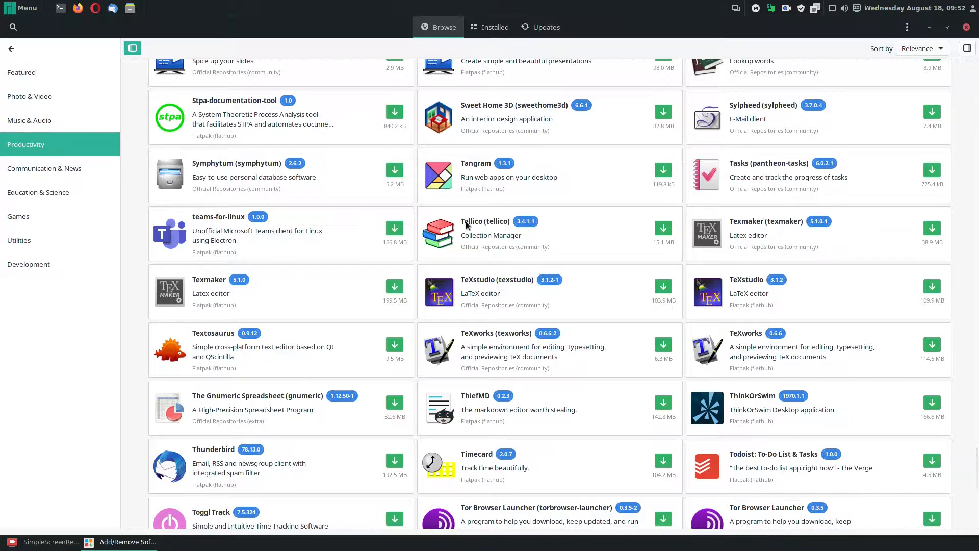
Look through the end of the Productivity list and view the full-window details of Tor Browser Launcher (torbrowser-launcher)
scroll(466, 224, "down", 5)
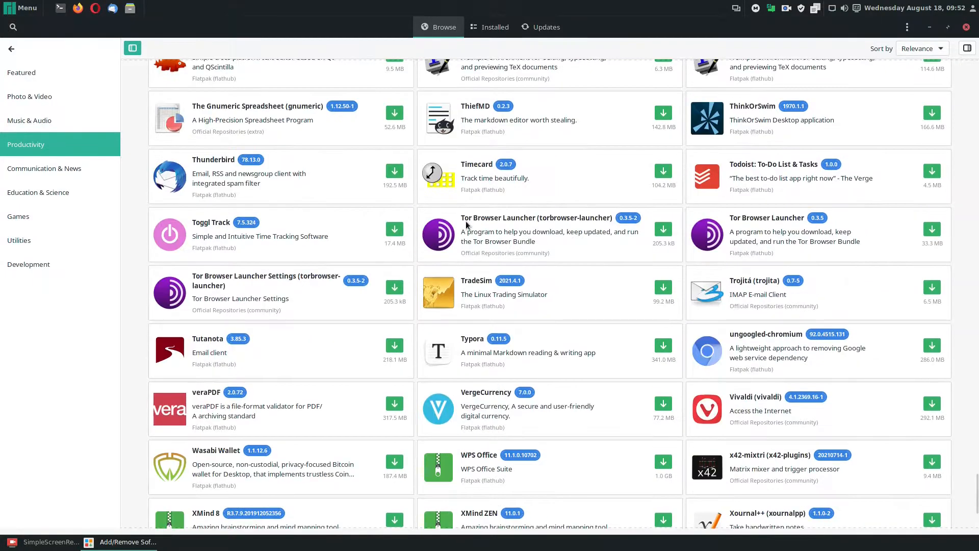
scroll(466, 225, "down", 3)
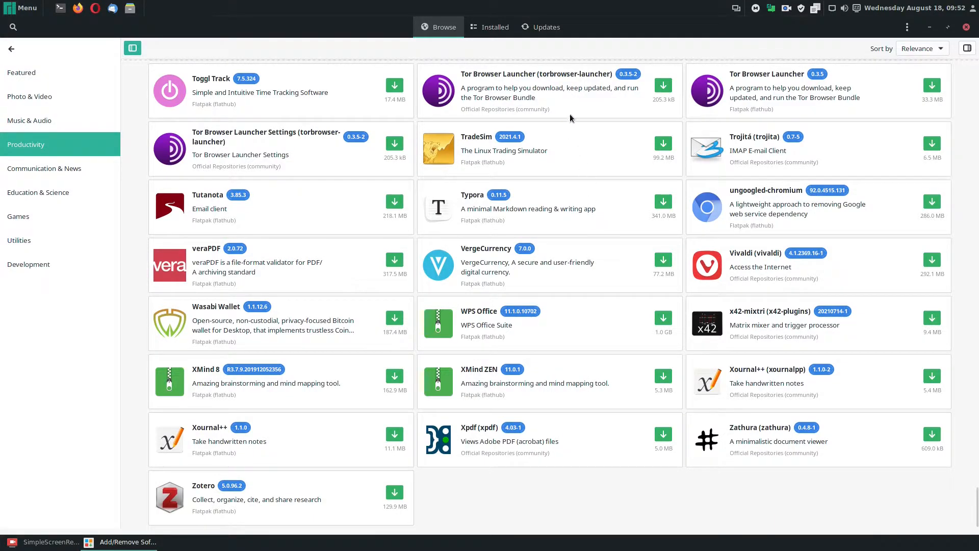
scroll(607, 102, "up", 2)
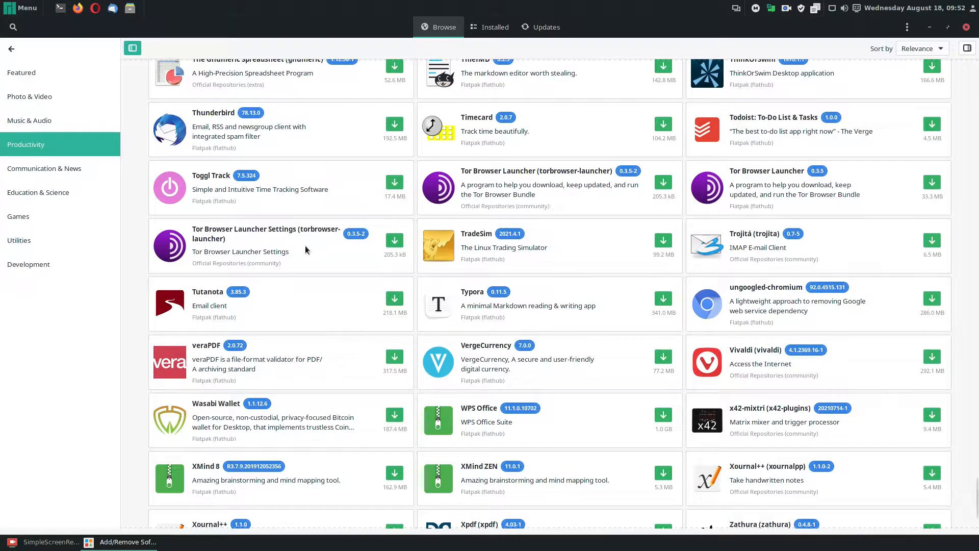
left_click(564, 209)
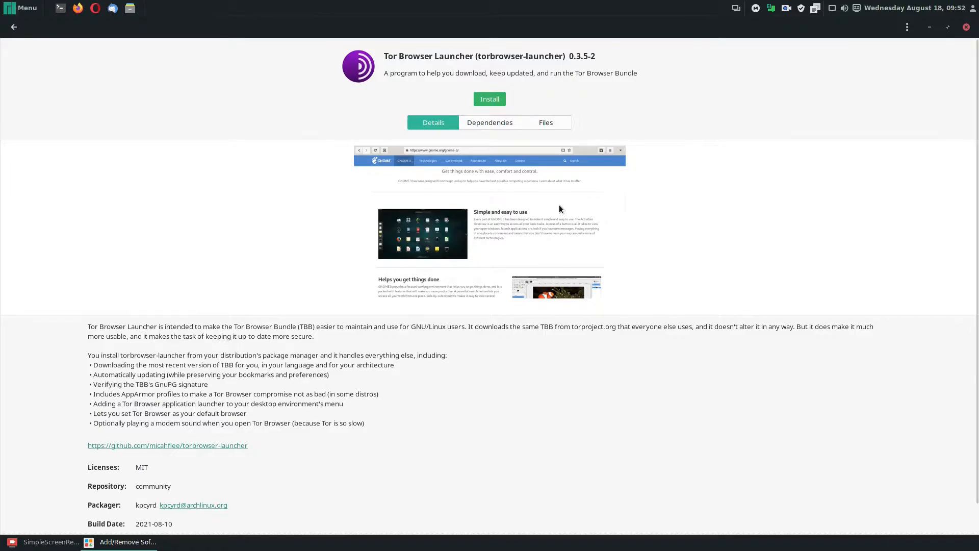
Read further down the full-window details of Tor Browser Launcher
scroll(559, 206, "down", 1)
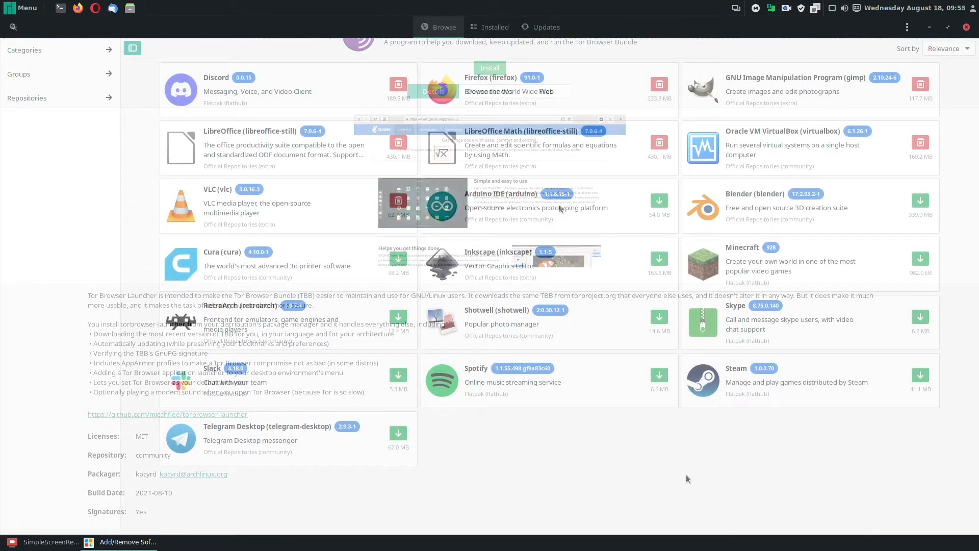
Enter "vivaldi" as the package search term to bring up suggested queries
type("vi")
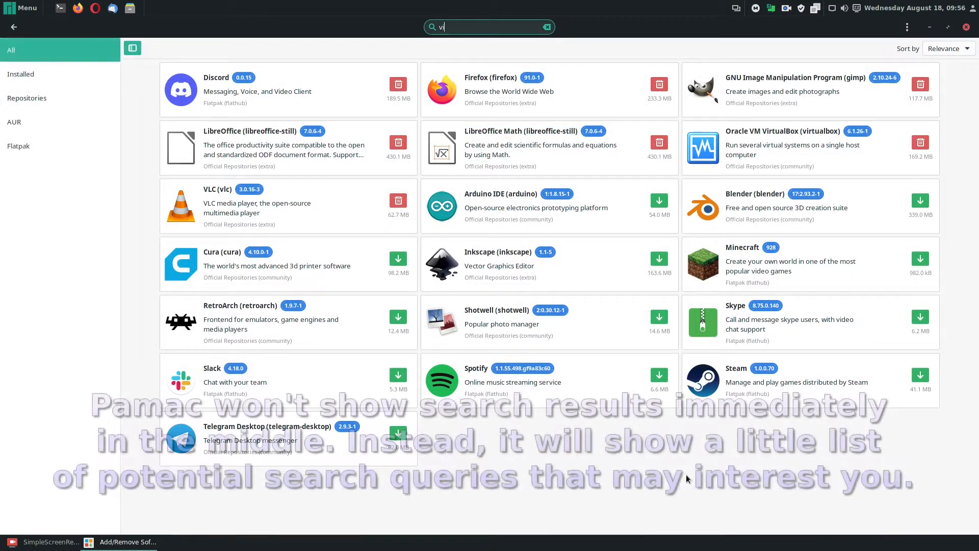
type("val")
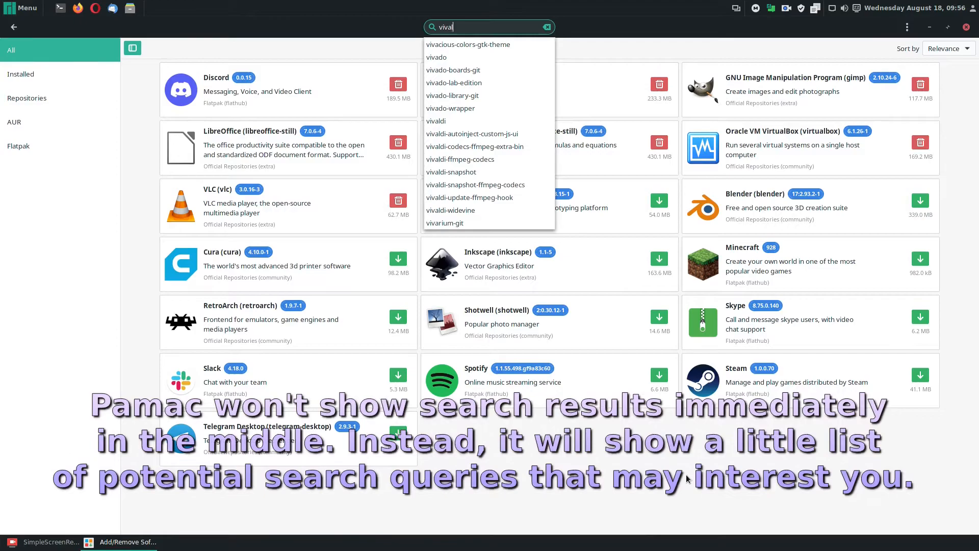
type("d")
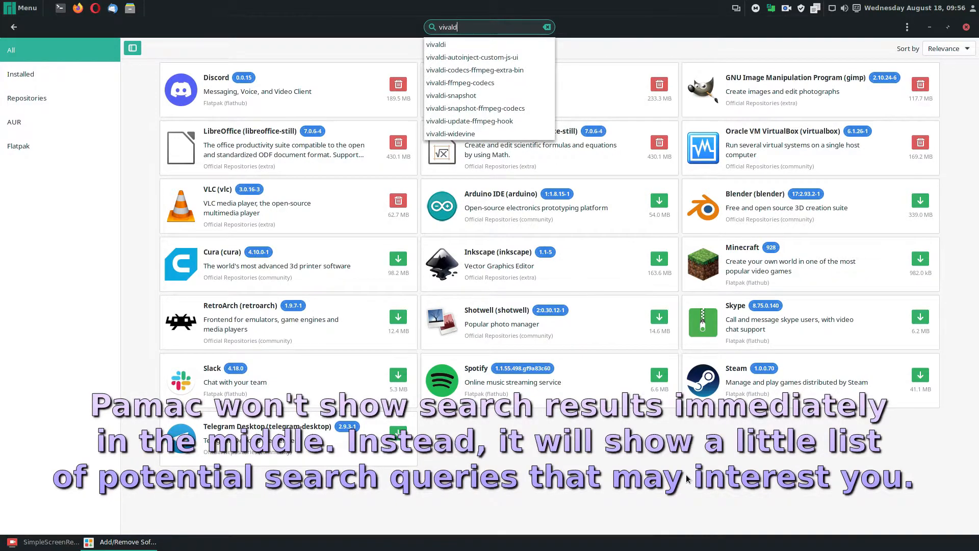
type("i")
Go through the suggested queries for "vivaldi" and run the search to list matching packages
key("Down")
key("Down")
key("Down")
key("Down")
key("Down")
key("Down")
key("Down")
key("Down")
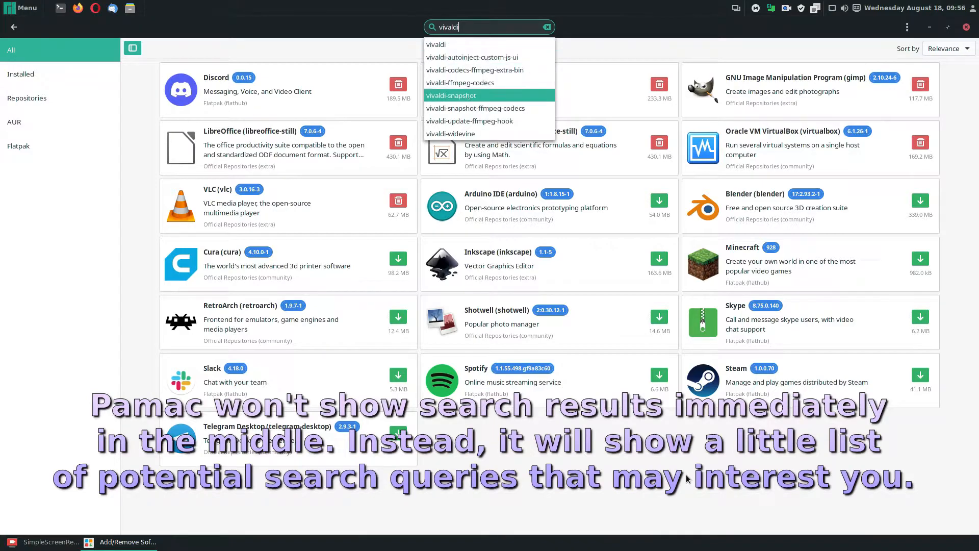
key("Up")
key("Up")
key("Up")
key("Up")
key("Up")
key("Up")
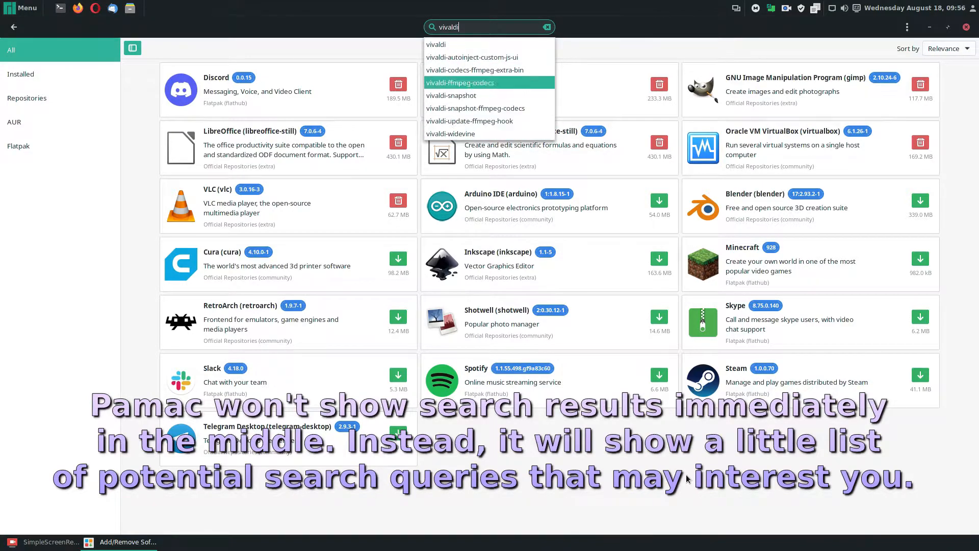
key("Down")
key("Down")
key("Down")
key("Down")
key("Down")
key("Down")
key("Down")
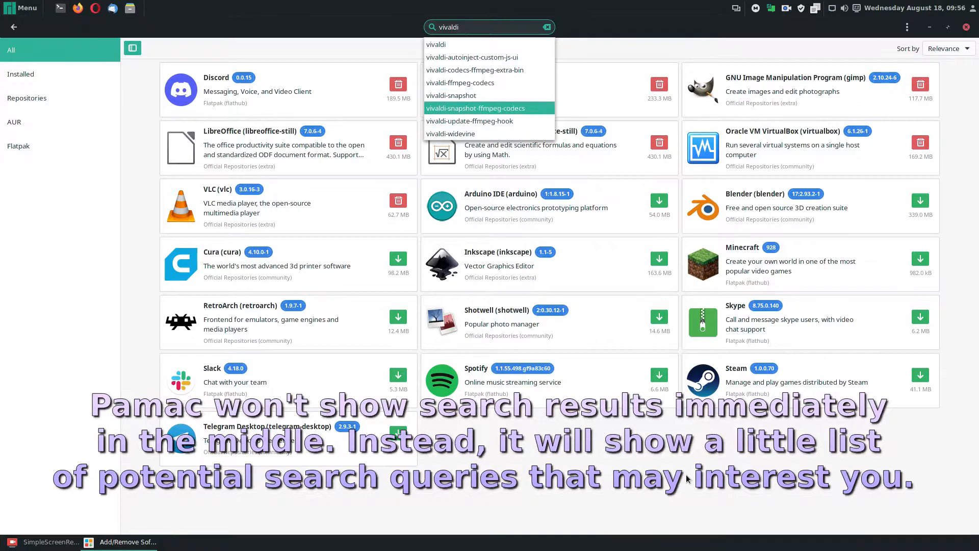
key("Return")
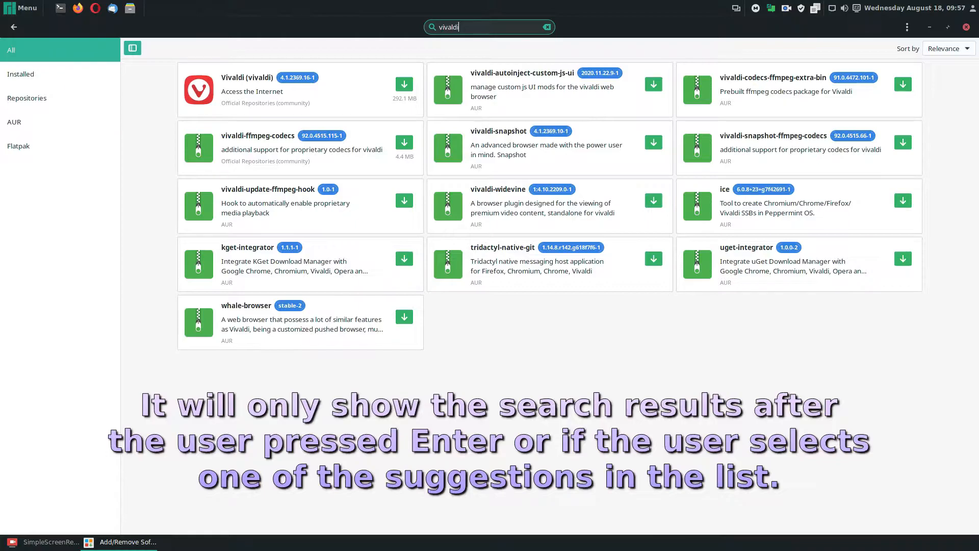
Replace the search term with "gimp", look through its suggested queries and pick gimp-appimage
key("BackSpace")
key("BackSpace")
key("BackSpace")
key("BackSpace")
key("BackSpace")
key("BackSpace")
key("BackSpace")
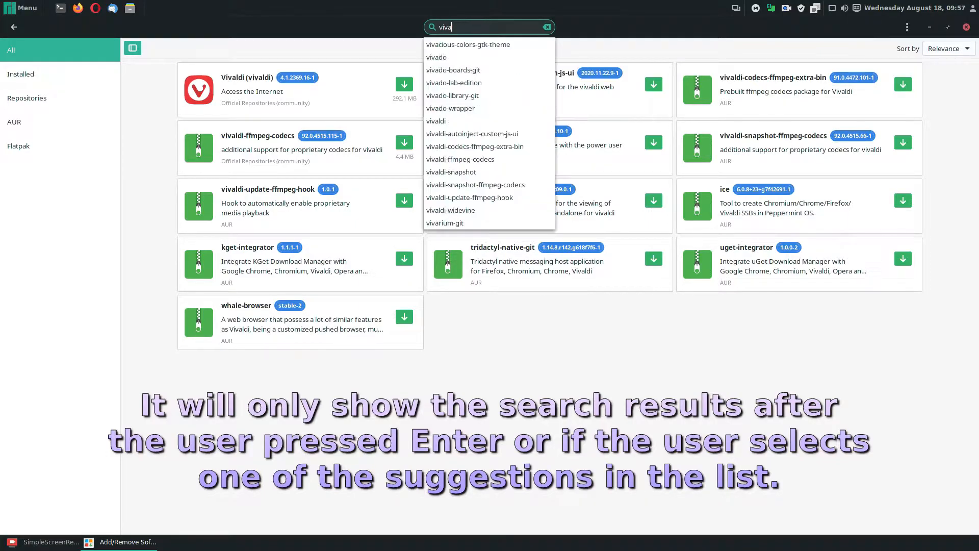
type("gimp")
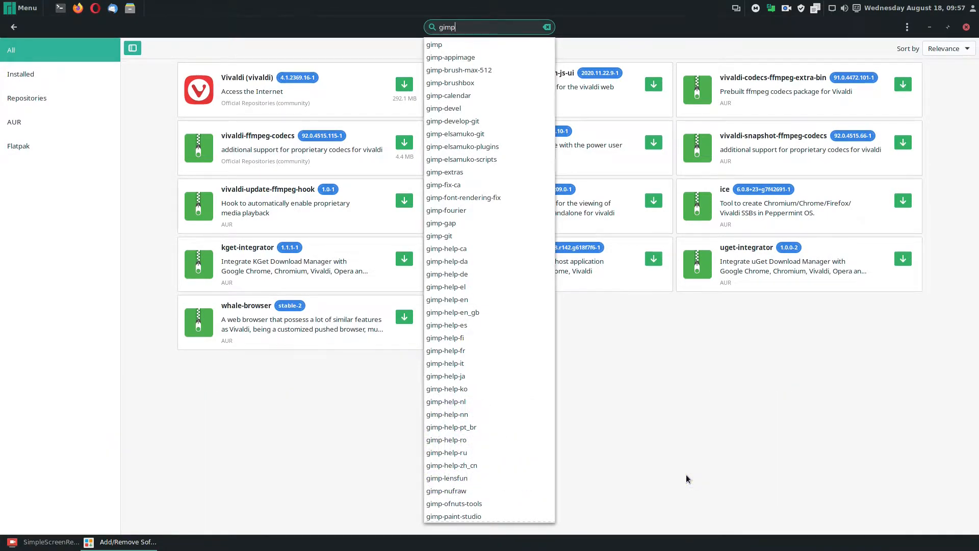
scroll(523, 159, "down", 1)
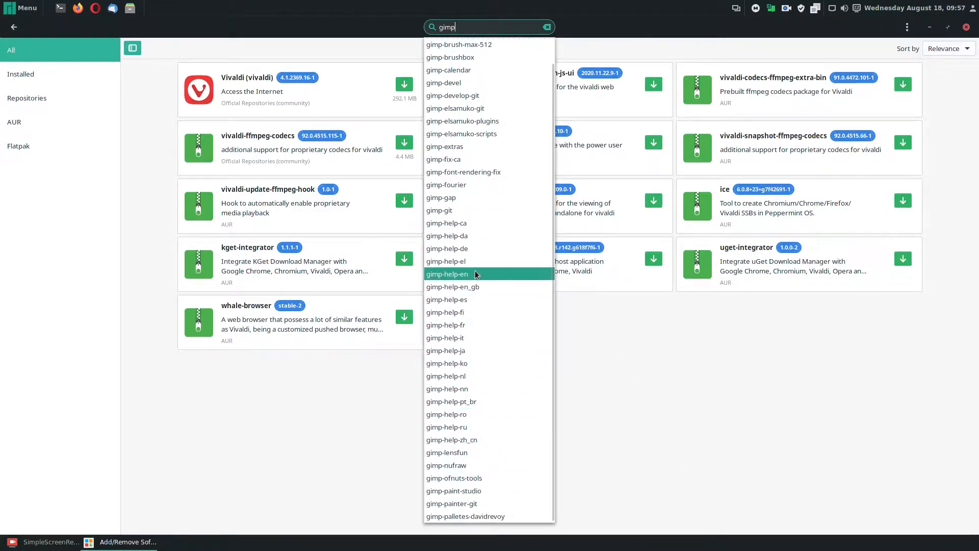
scroll(449, 274, "up", 1)
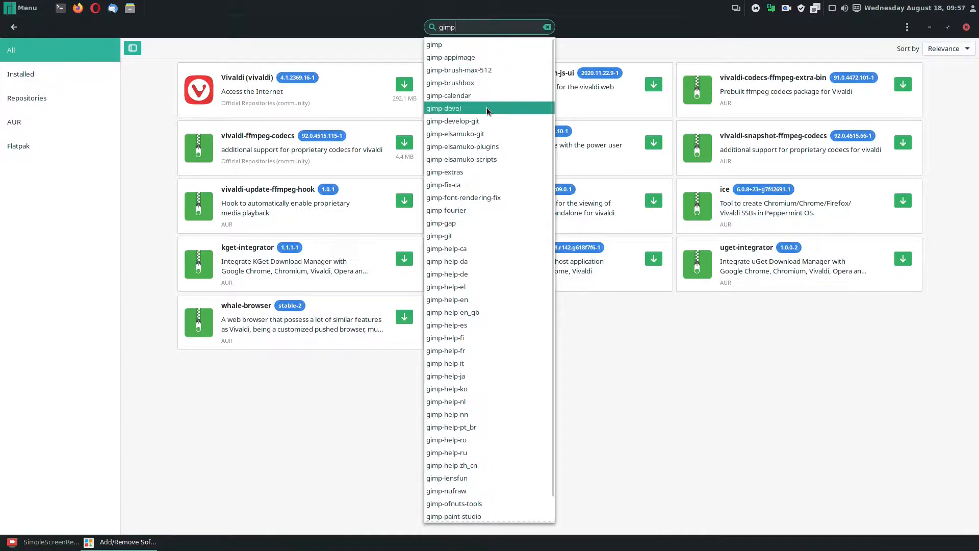
left_click(488, 58)
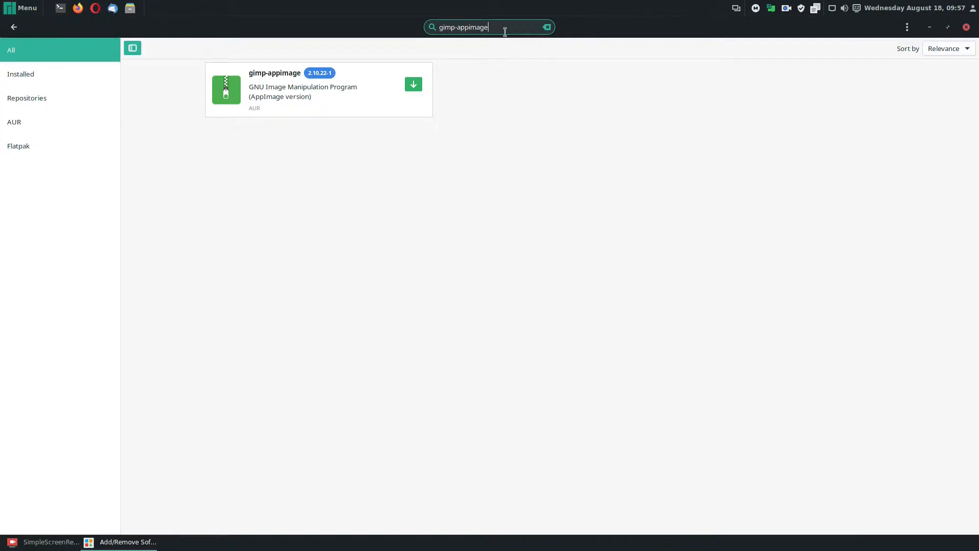
Clear the gimp-appimage query and search the packages for "brave" instead
key("ctrl+a")
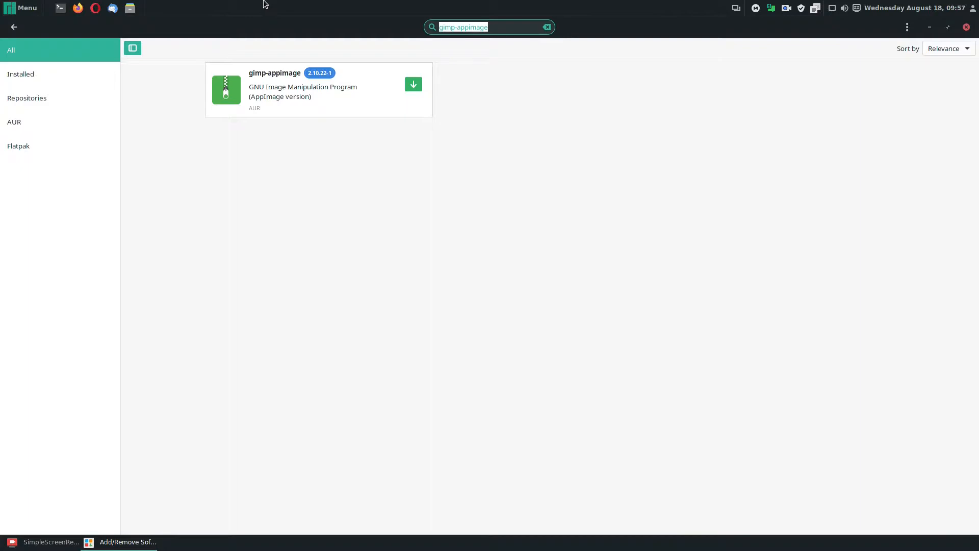
key("BackSpace")
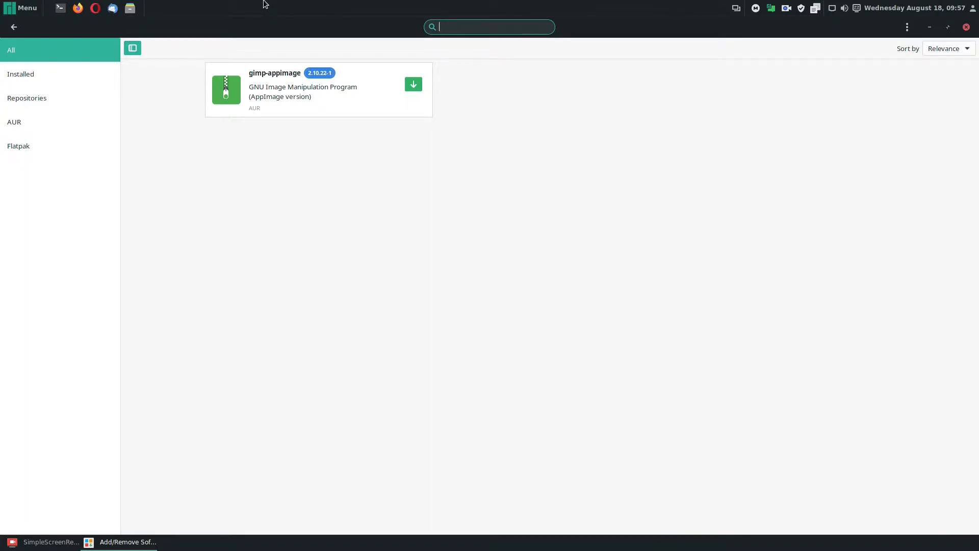
type("bra")
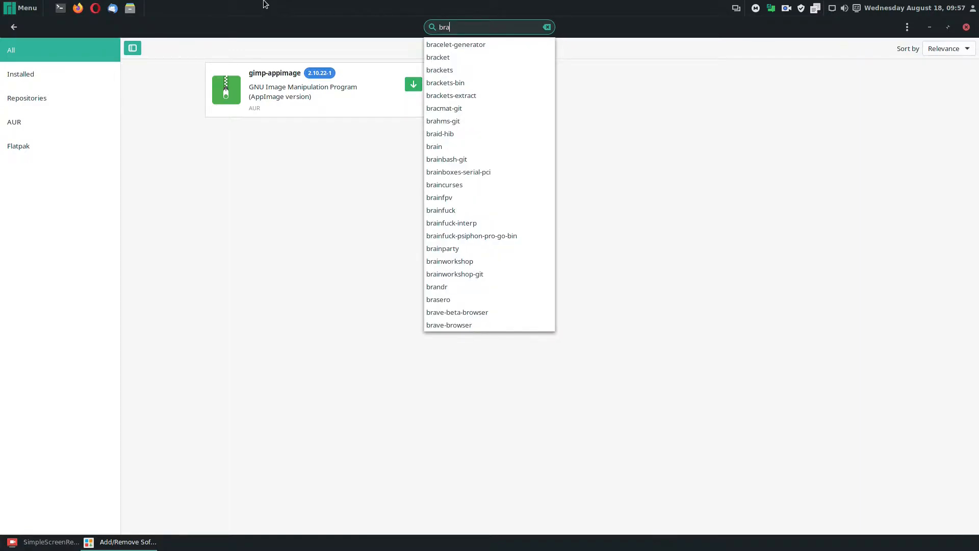
type("ve")
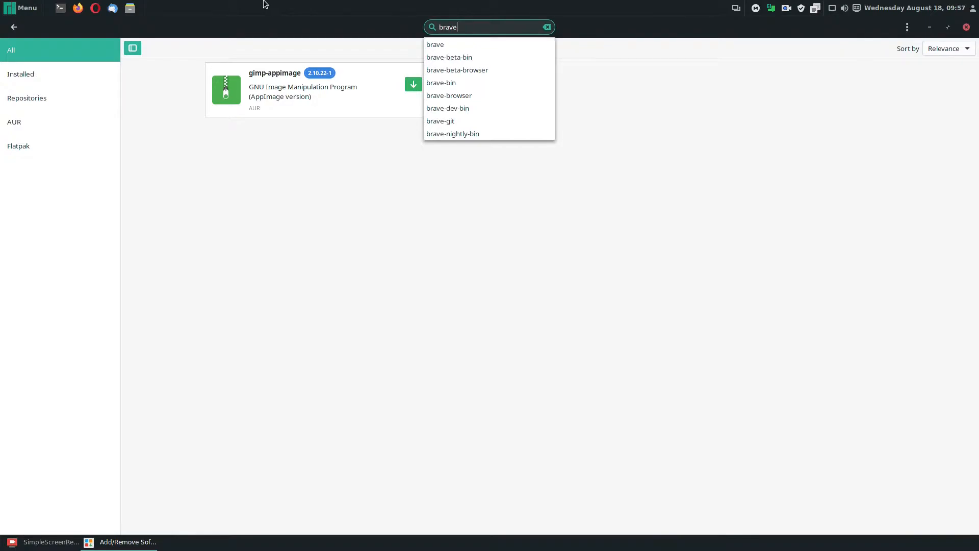
key("Return")
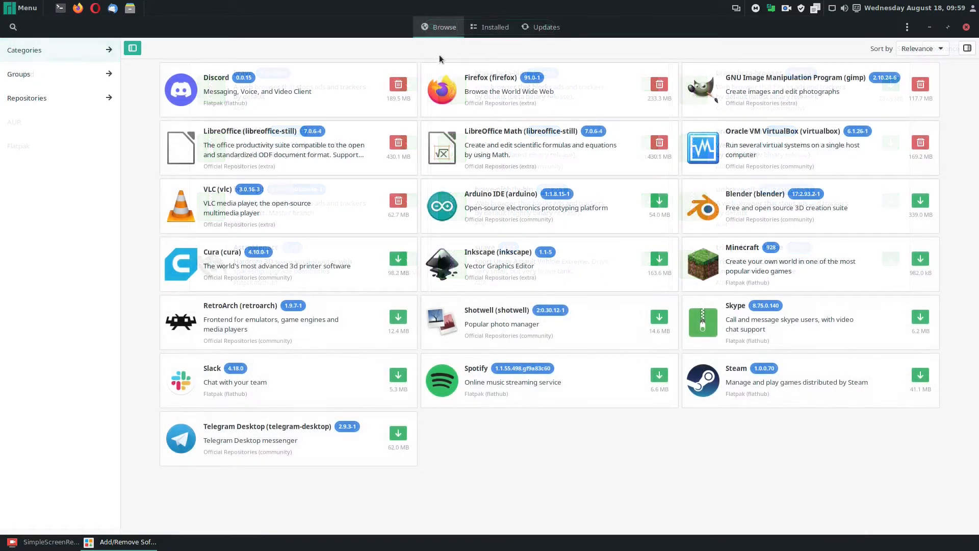
Filter the installed packages to foreign ones and view the full-window details of libopenaptx
left_click(485, 28)
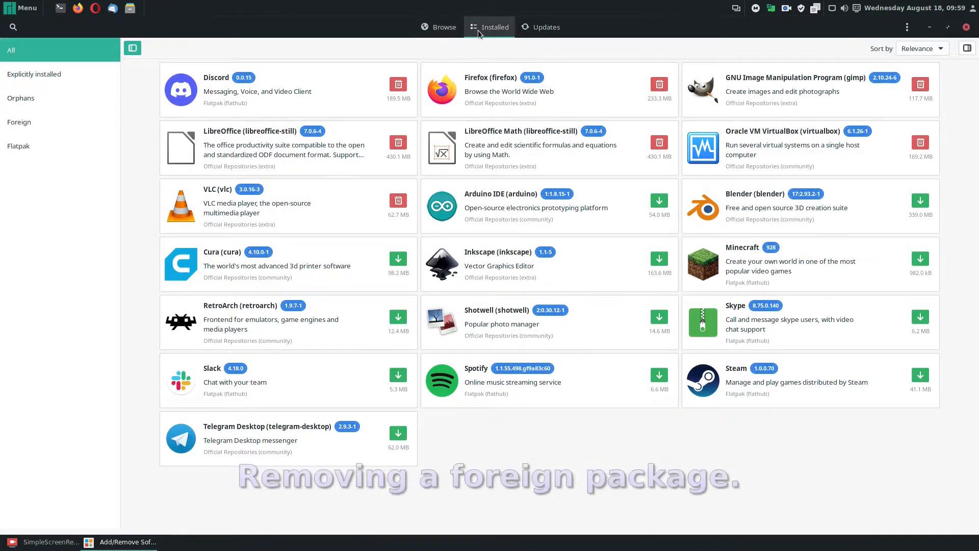
left_click(95, 121)
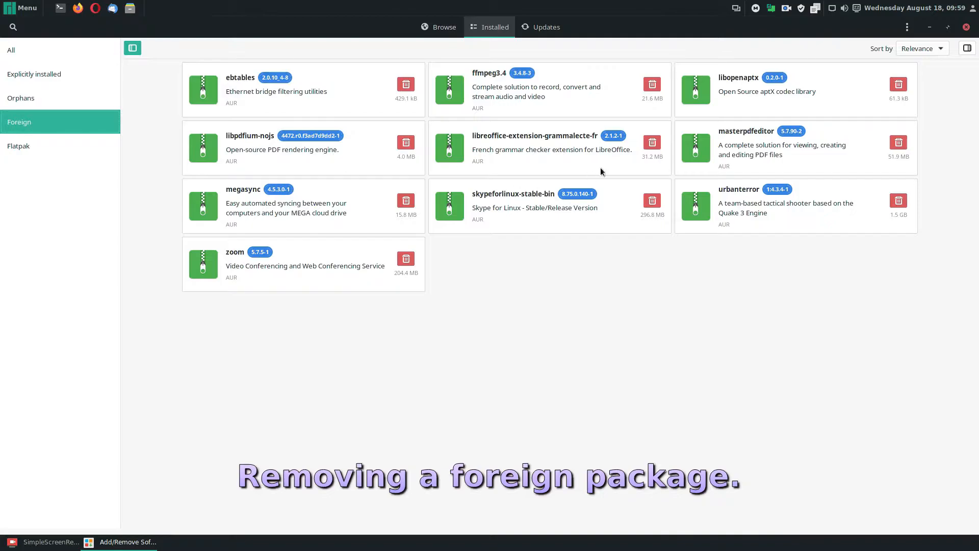
left_click(764, 104)
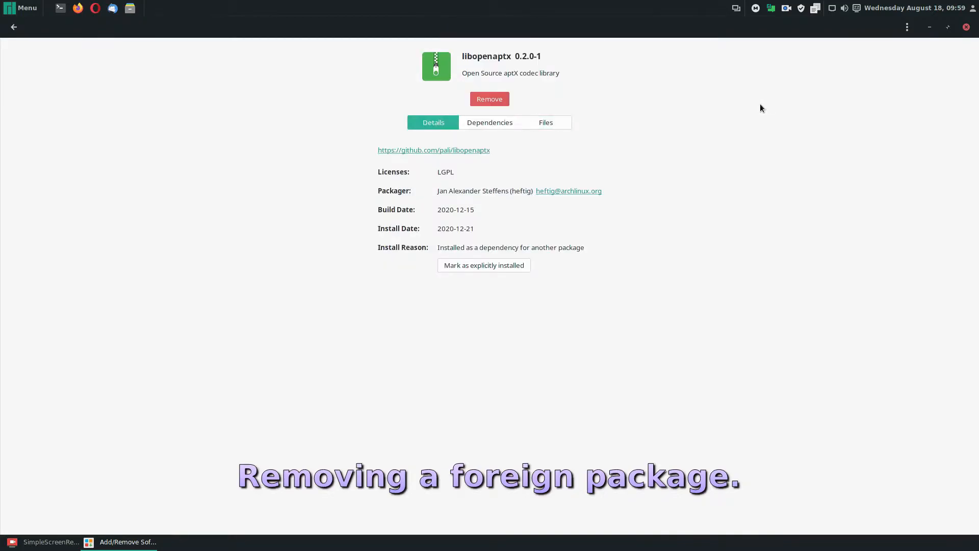
Remove the libopenaptx package, apply the transaction and authenticate with the account password
left_click(480, 102)
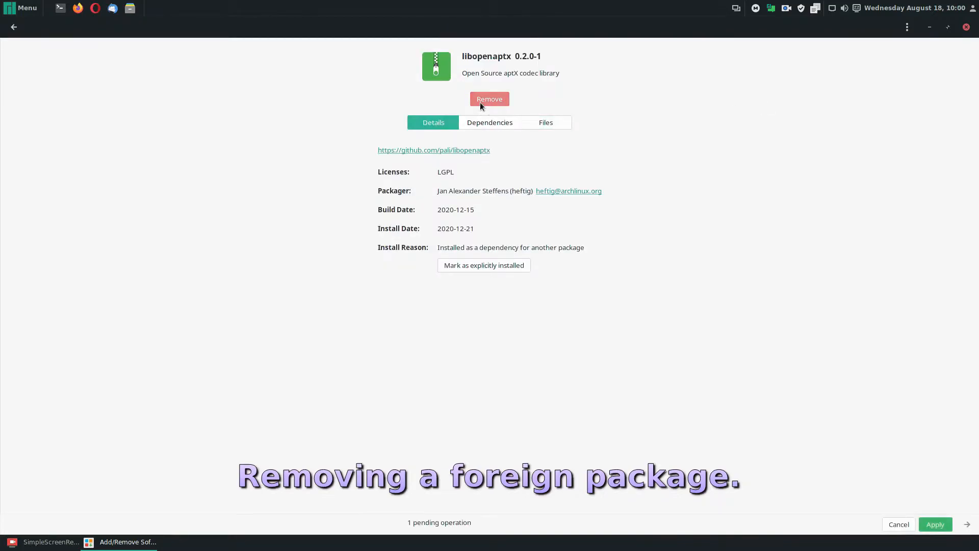
left_click(933, 521)
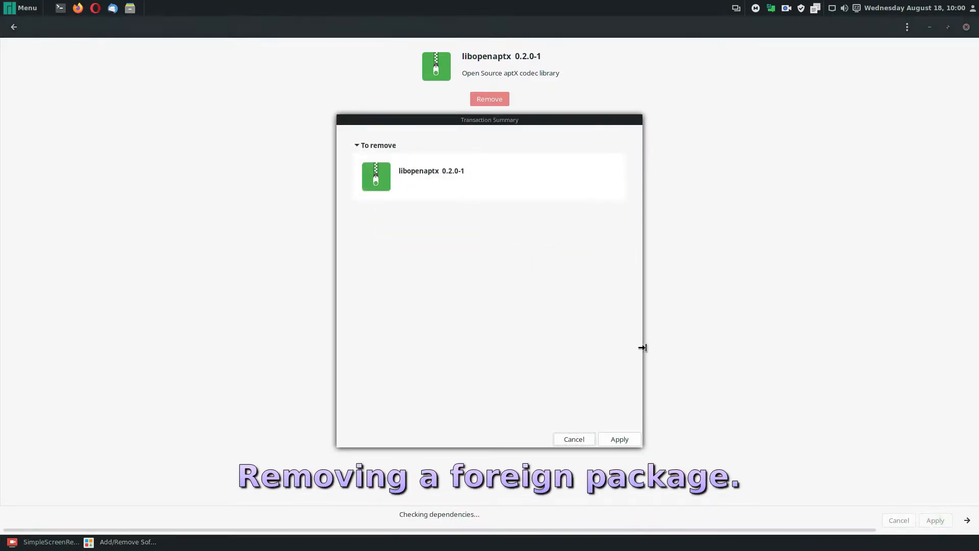
left_click(604, 438)
type("******")
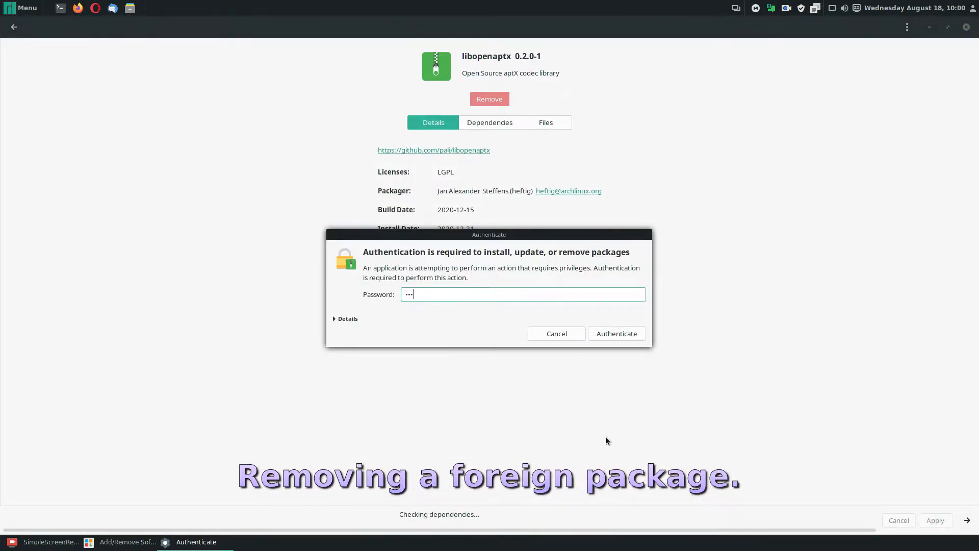
type("**")
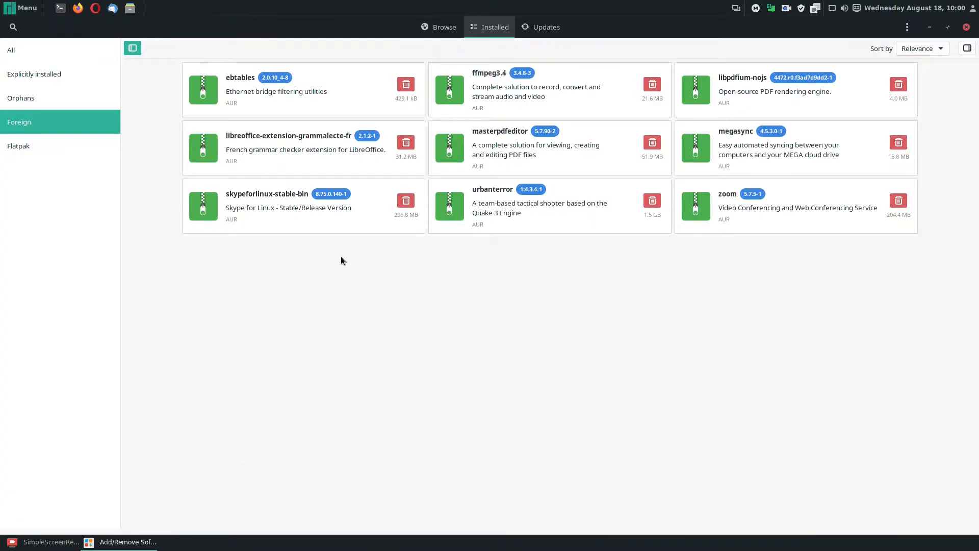
Remove all orphaned packages after reviewing the transaction summary, and show the details of the running transaction
left_click(78, 102)
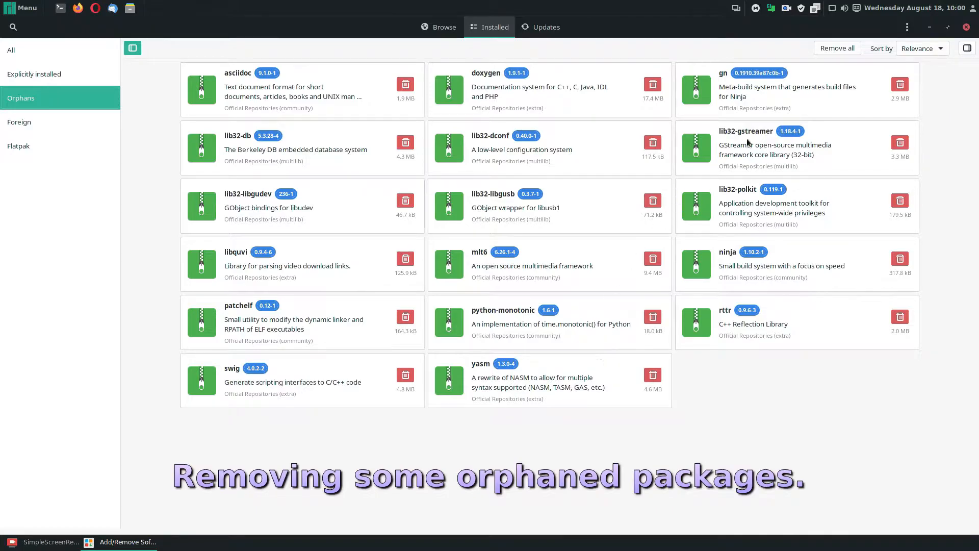
left_click(836, 49)
left_click(934, 521)
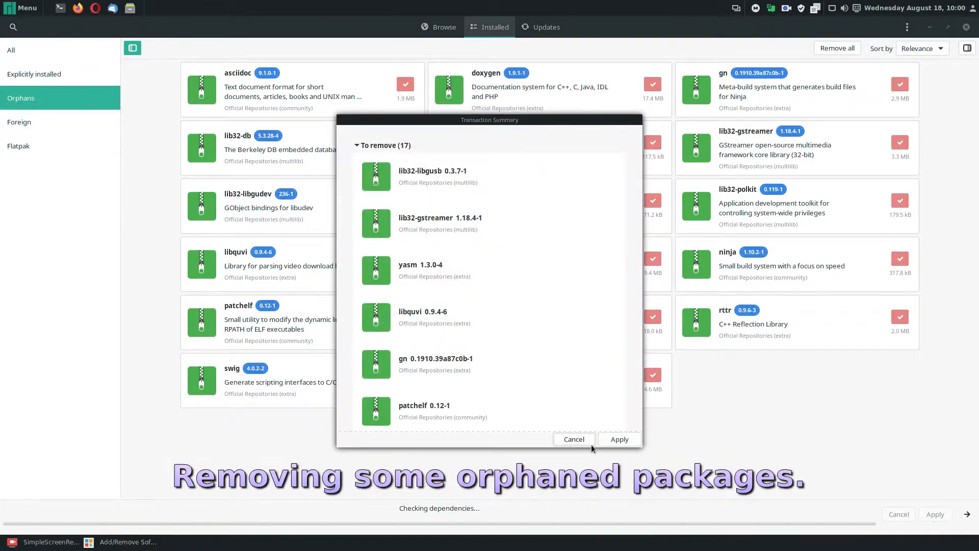
scroll(543, 392, "down", 10)
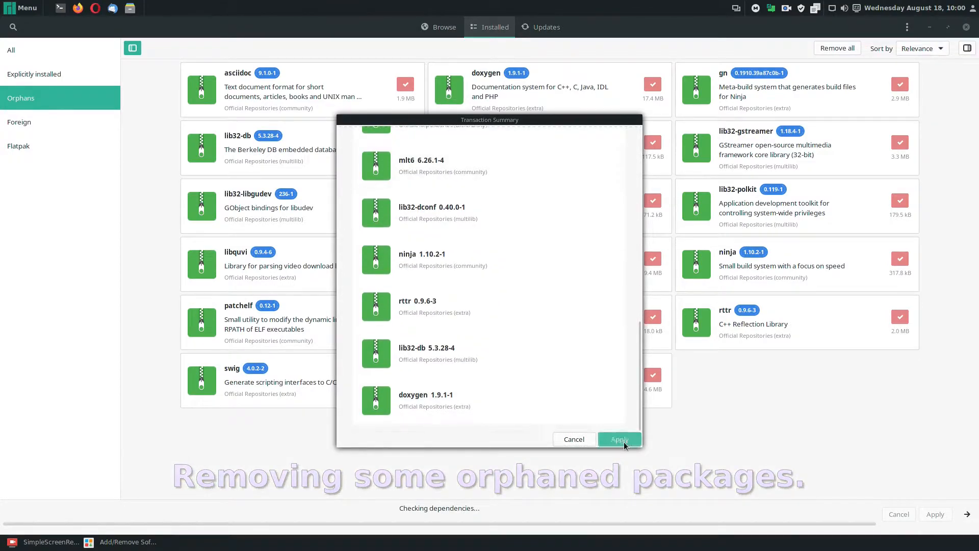
left_click(623, 442)
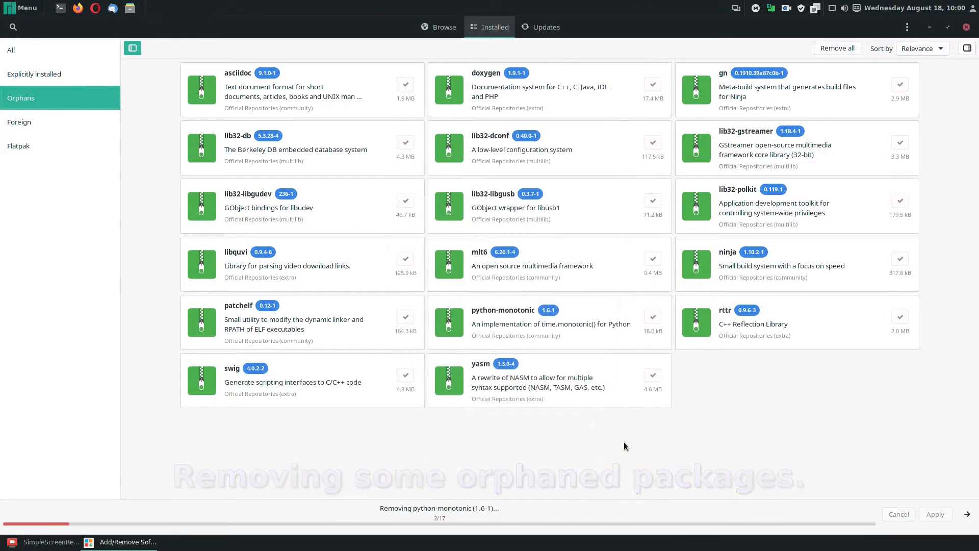
left_click(966, 514)
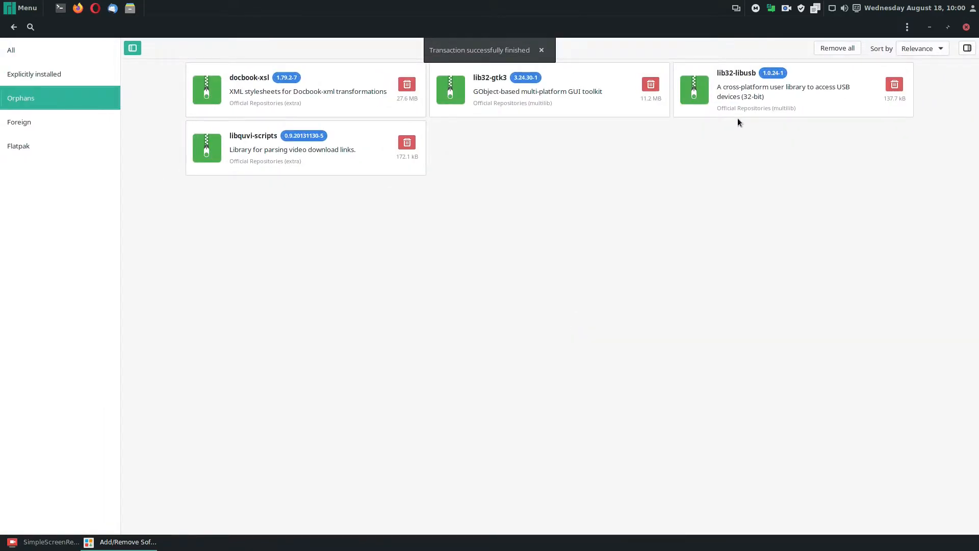
Remove the newly listed orphans docbook-xsl, lib32-gtk3, lib32-libusb and libquvi-scripts
left_click(831, 49)
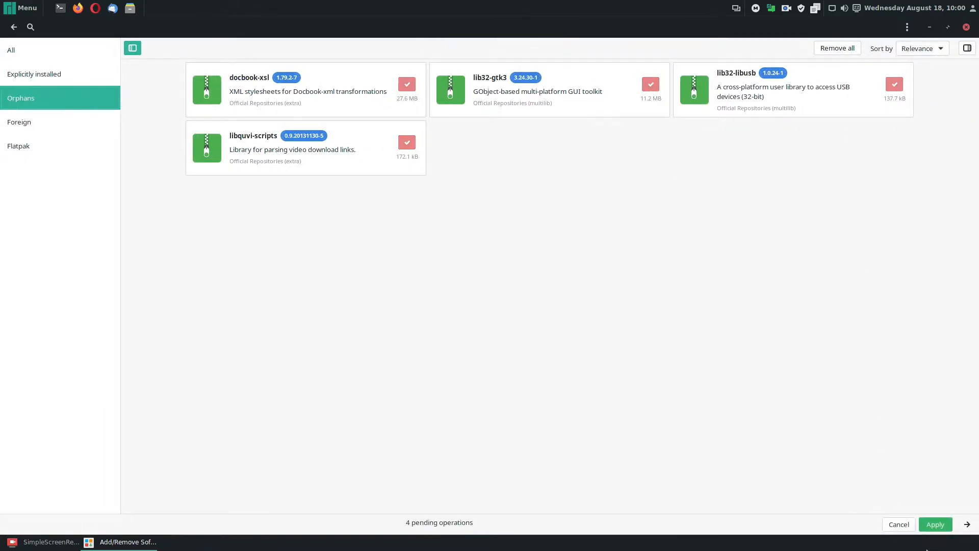
left_click(932, 525)
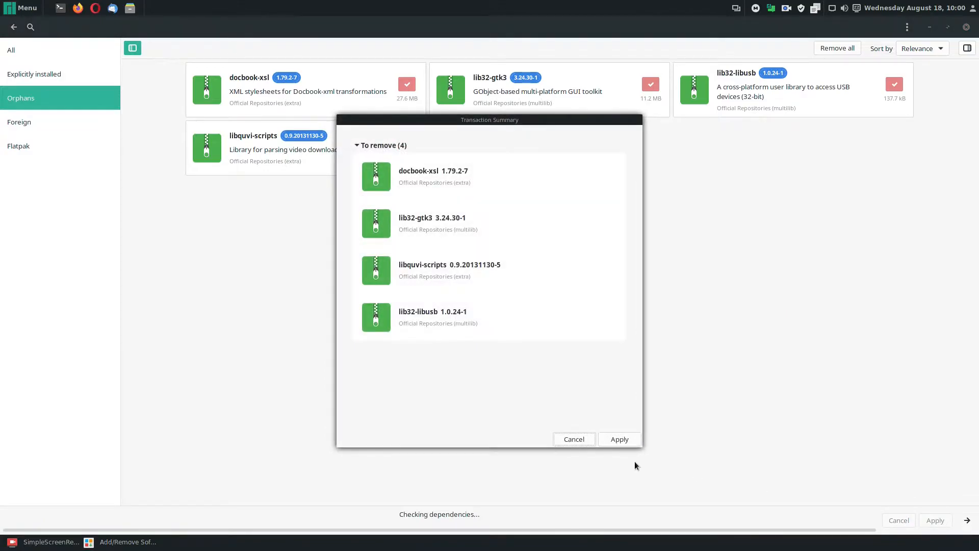
left_click(619, 439)
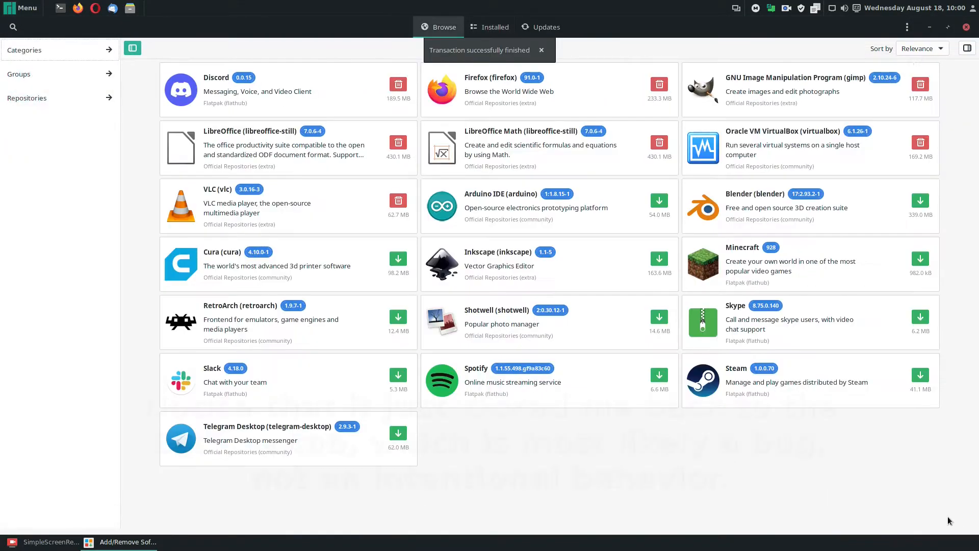
Remove all packages in the refreshed orphans list, from docbook-xml and lib32-at-spi2-atk to lua52-luajson, and apply the transaction
left_click(490, 27)
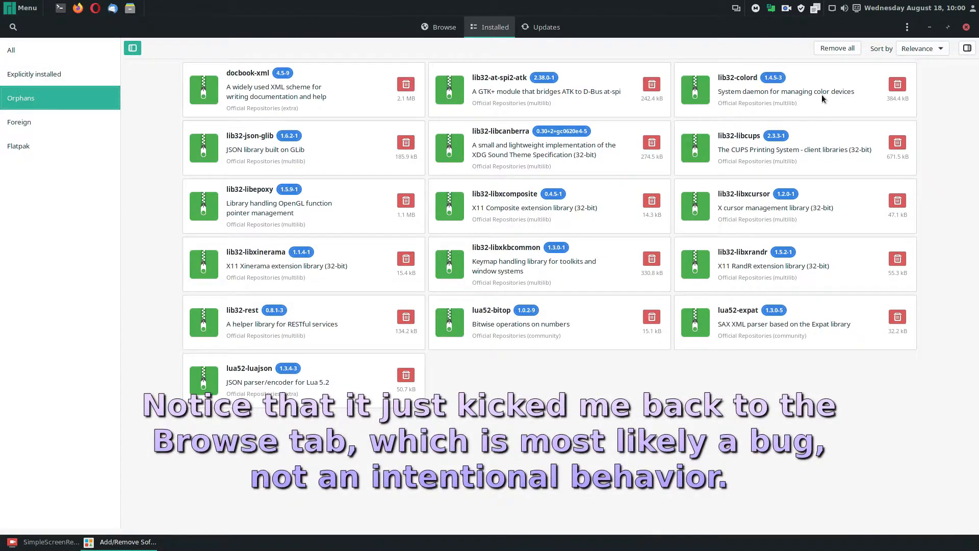
left_click(838, 48)
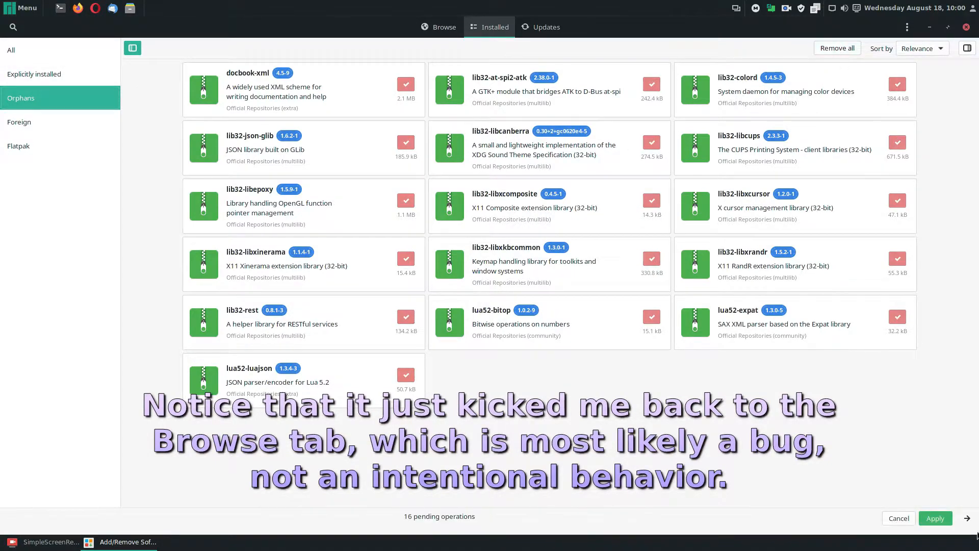
left_click(942, 519)
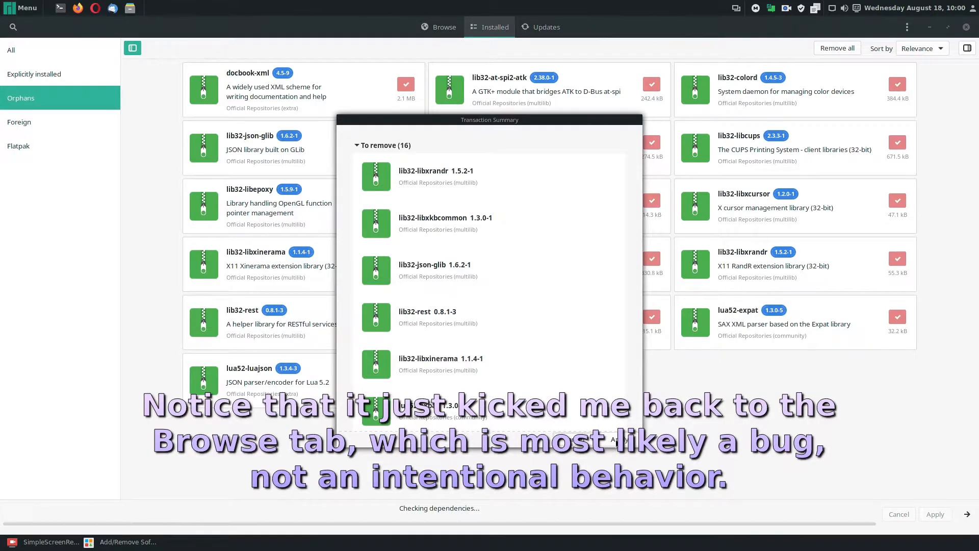
left_click(619, 440)
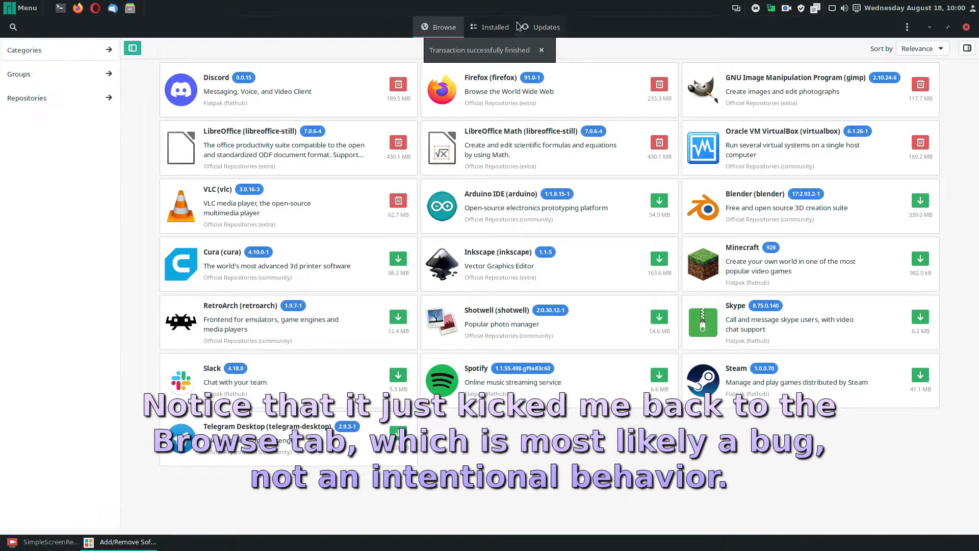
Remove the next batch of orphans: lib32-atk, lib32-at-spi2-core, lib32-lcms2, lib32-libltdl, lib32-libsoup, lib32-tdb and lua52-lpeg
left_click(509, 28)
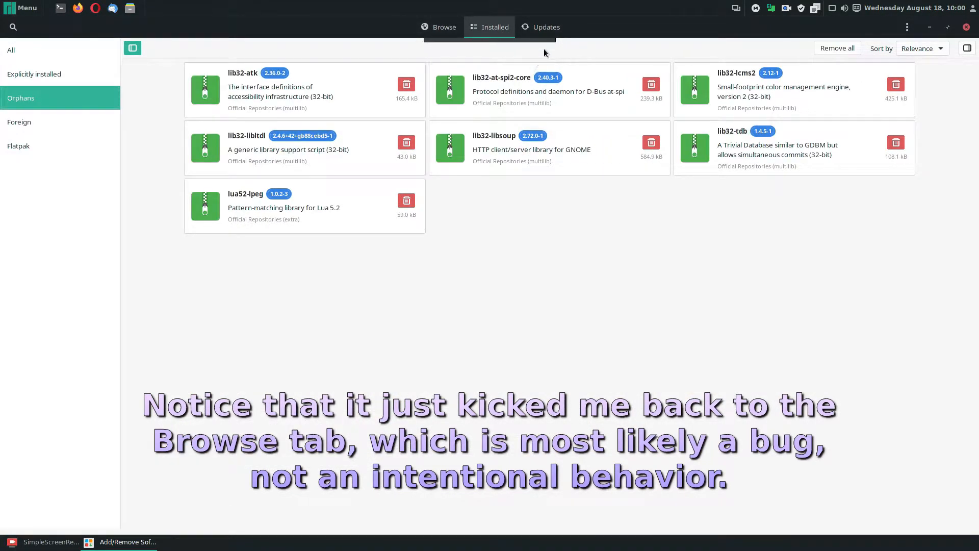
left_click(837, 48)
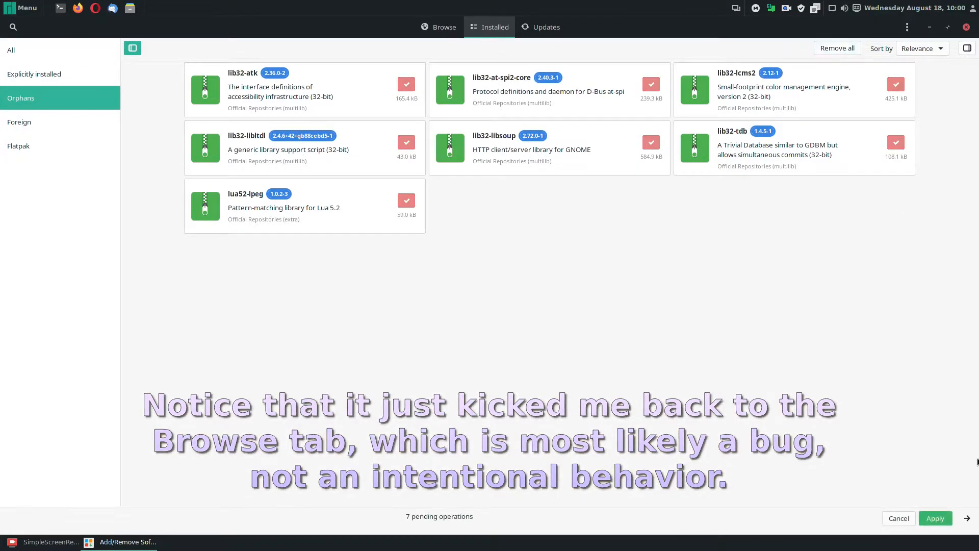
left_click(935, 515)
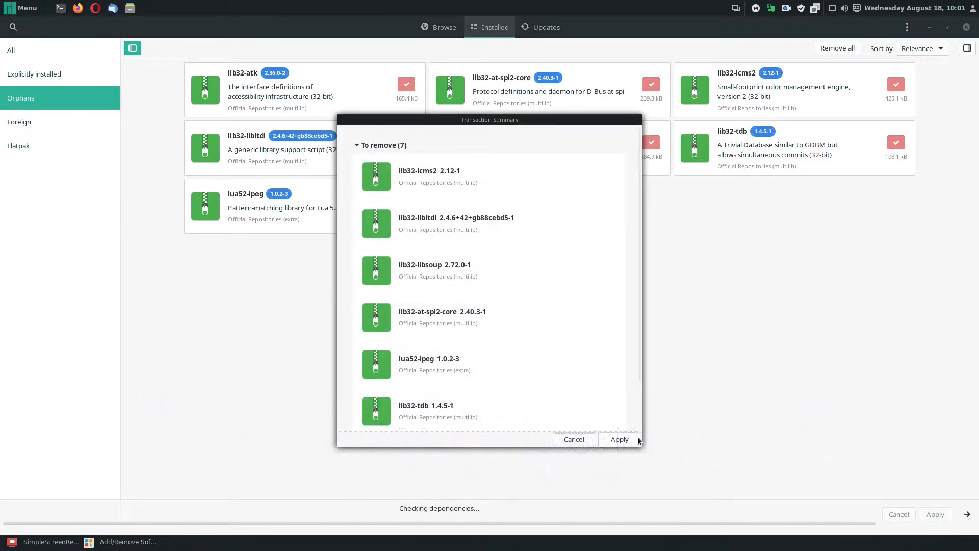
left_click(632, 438)
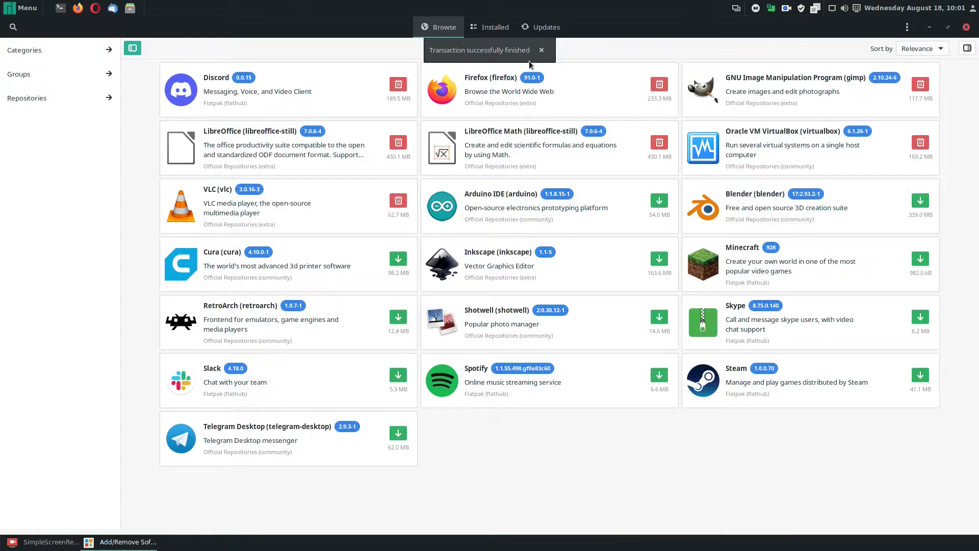
Return to the orphans list and remove lib32-brotli and lib32-glib-networking
left_click(492, 29)
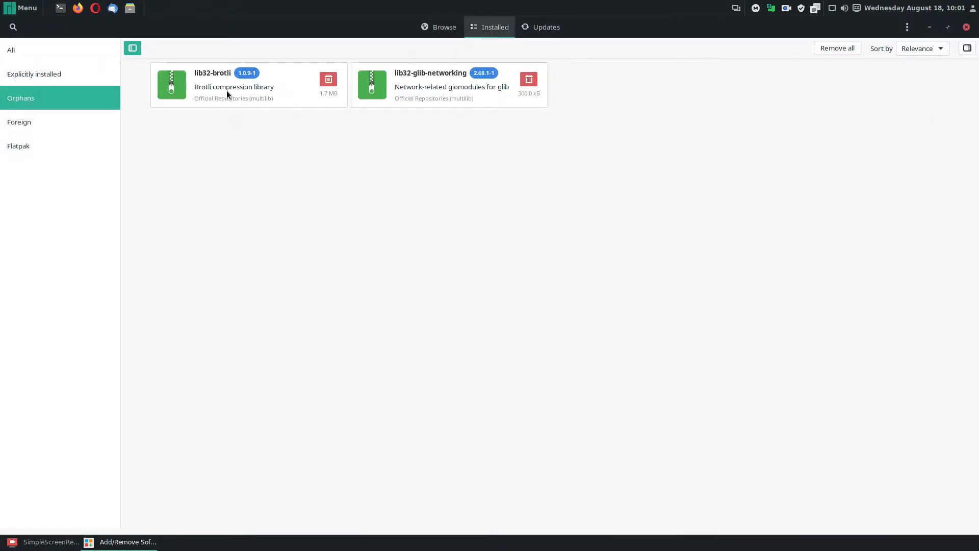
left_click(853, 48)
left_click(943, 515)
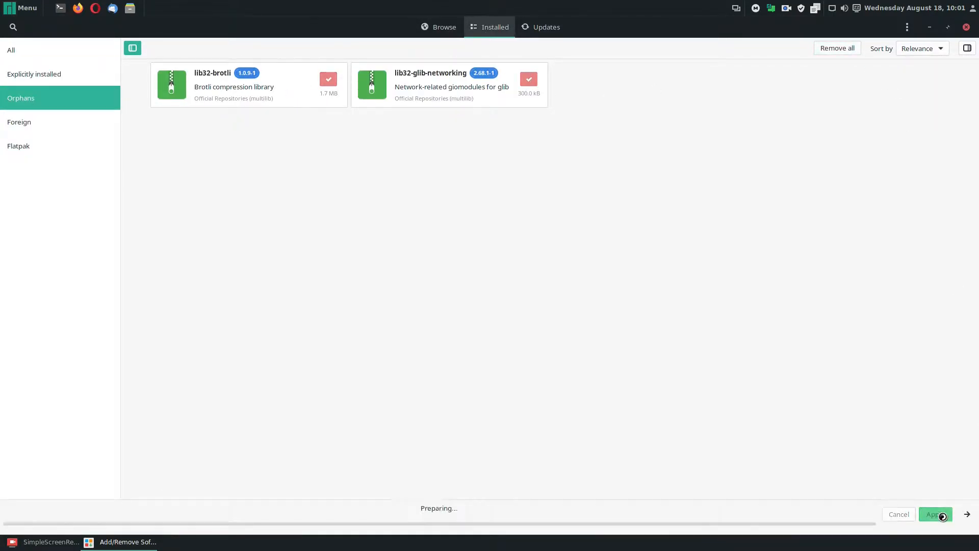
left_click(626, 436)
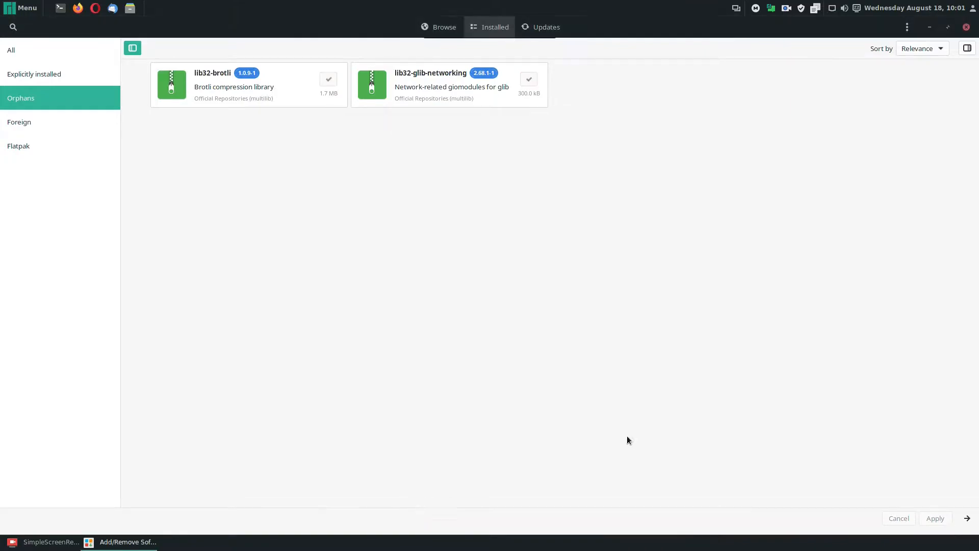
Remove the orphaned packages lib32-gnutls and lib32-libproxy and apply the transaction
left_click(489, 27)
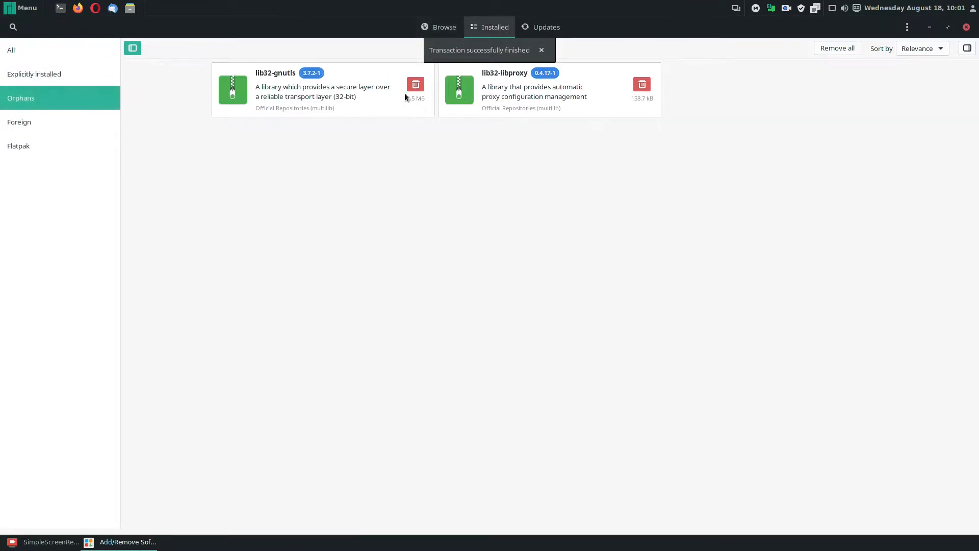
left_click(849, 47)
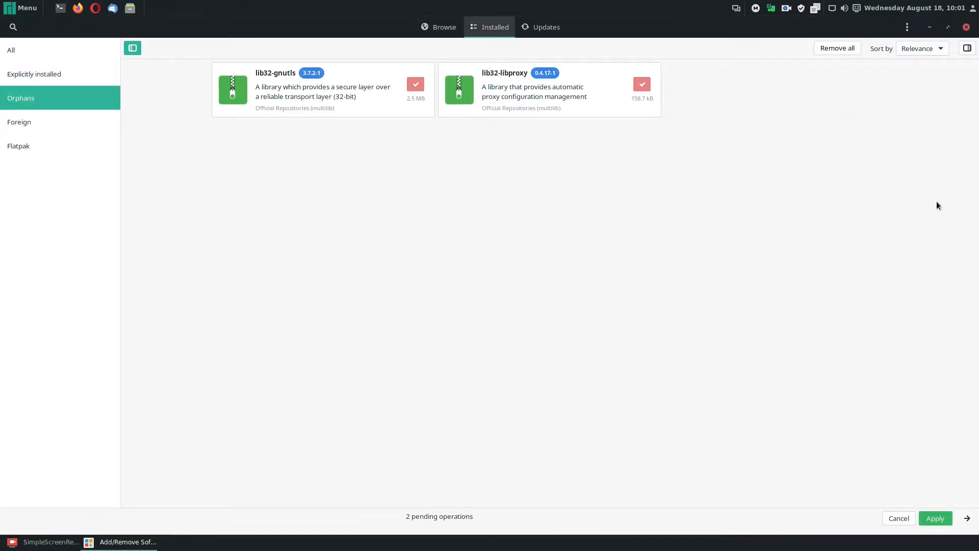
left_click(935, 518)
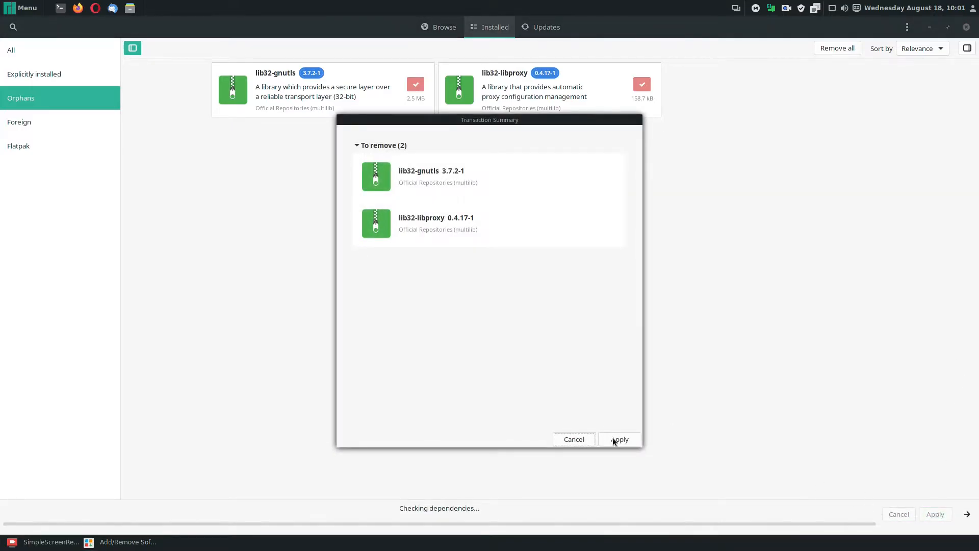
left_click(627, 440)
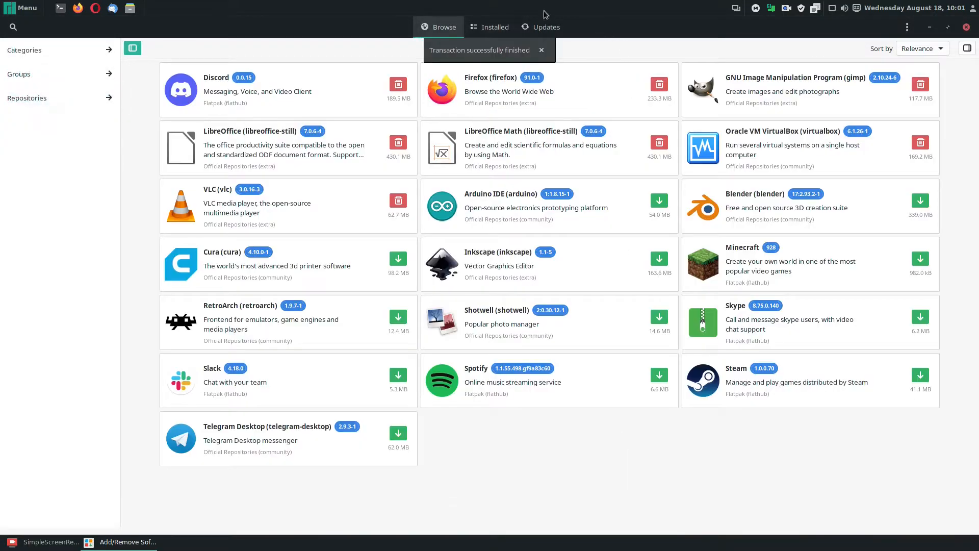
Reopen the orphans list and remove the lib32-nettle package
left_click(509, 28)
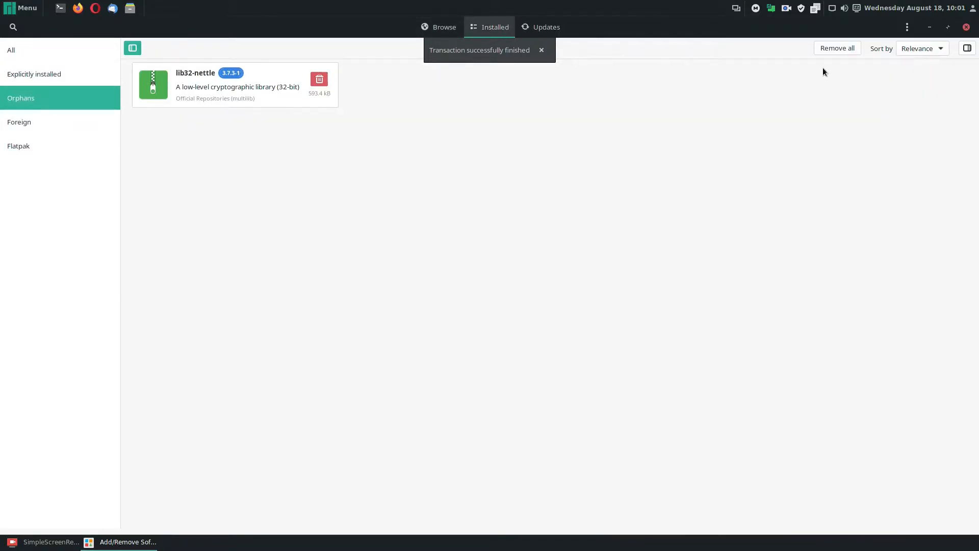
left_click(853, 49)
left_click(935, 519)
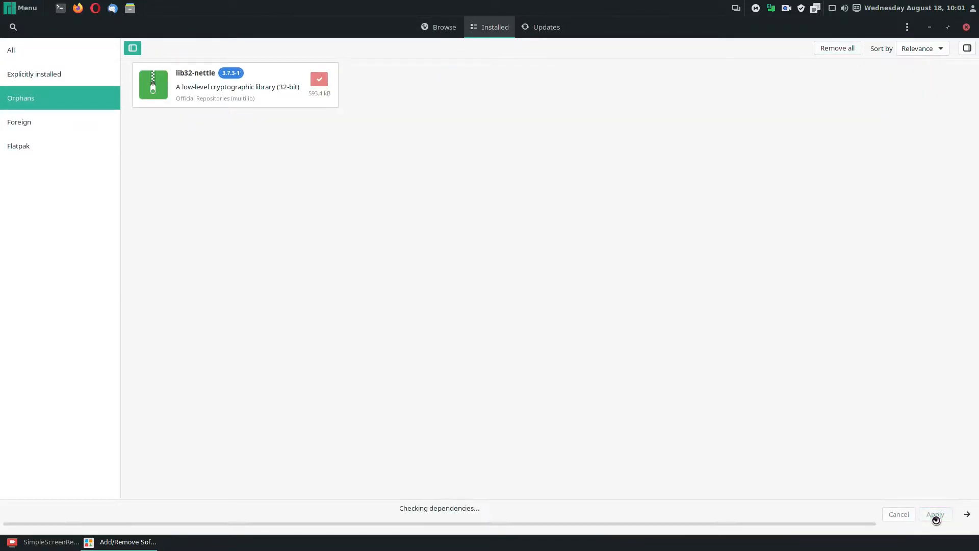
left_click(609, 437)
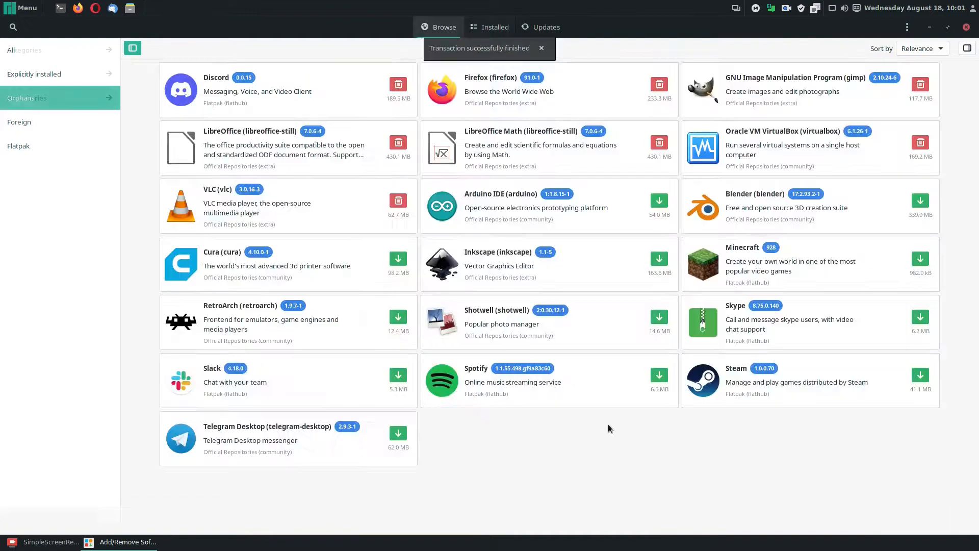
Remove the orphaned package lib32-gmp, apply the transaction and recheck the orphans list
left_click(478, 35)
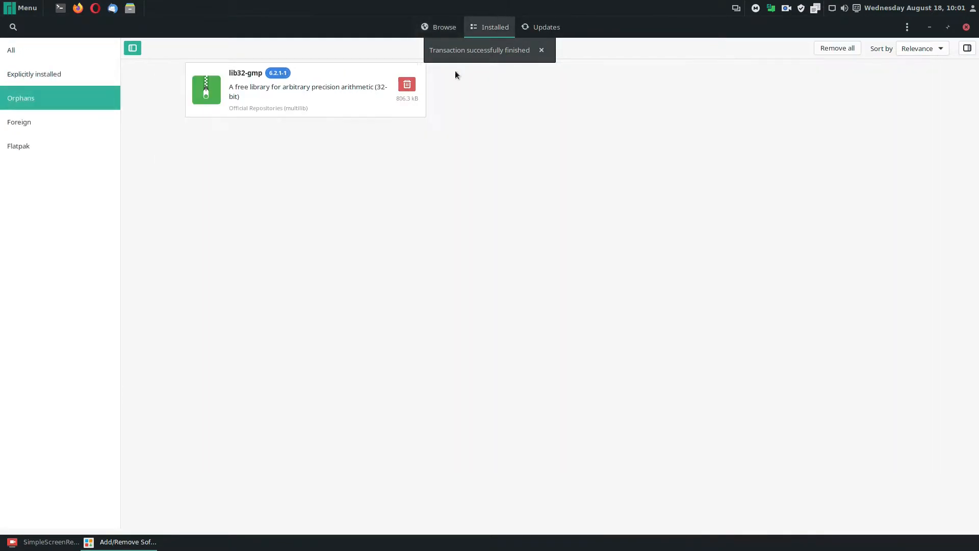
left_click(838, 48)
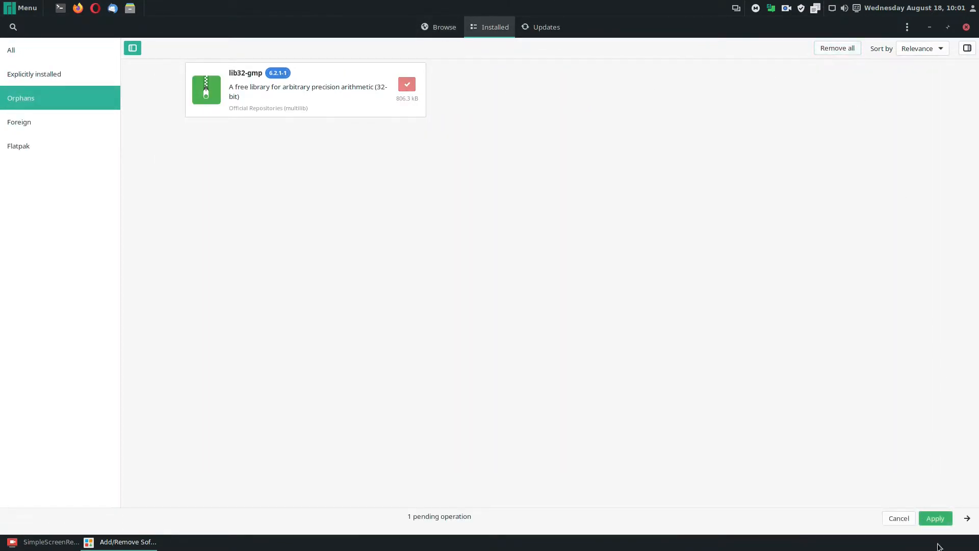
left_click(938, 520)
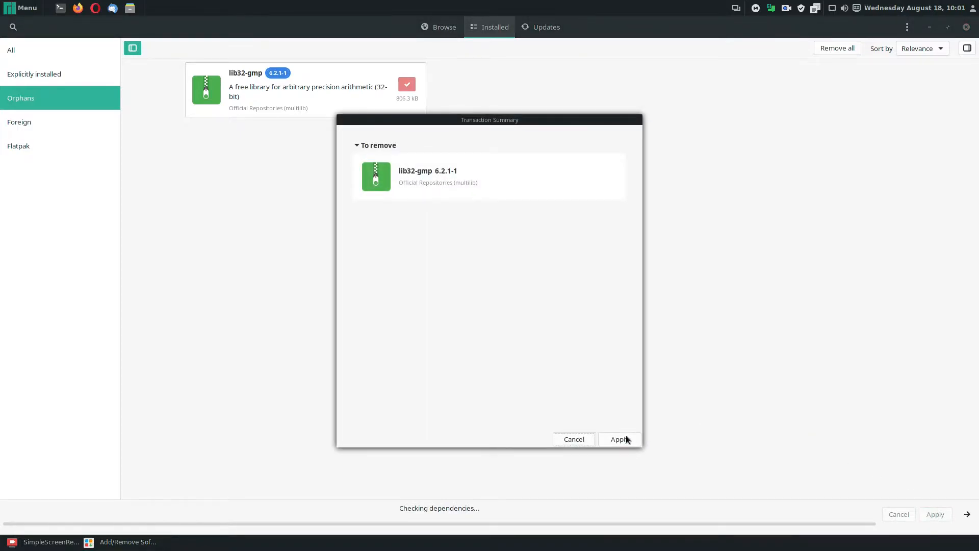
left_click(626, 439)
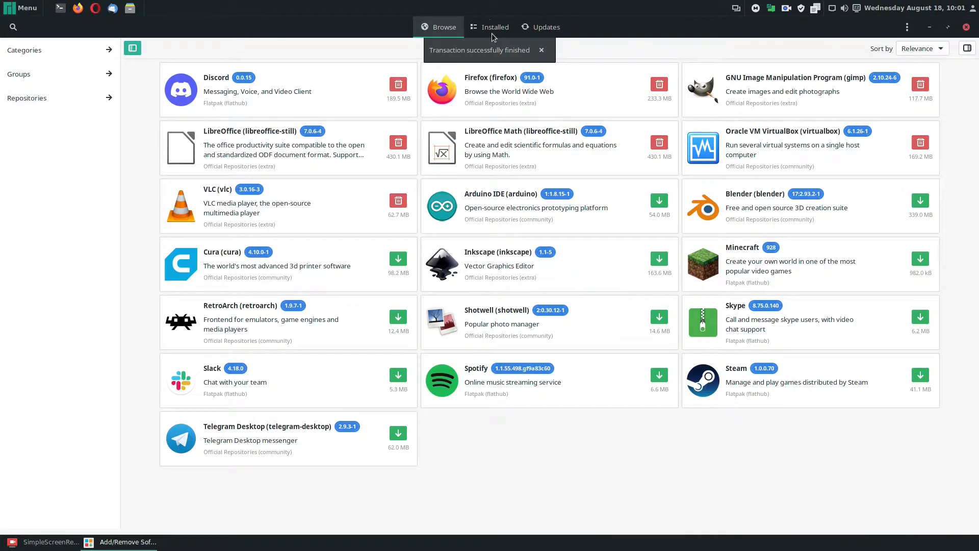
left_click(491, 30)
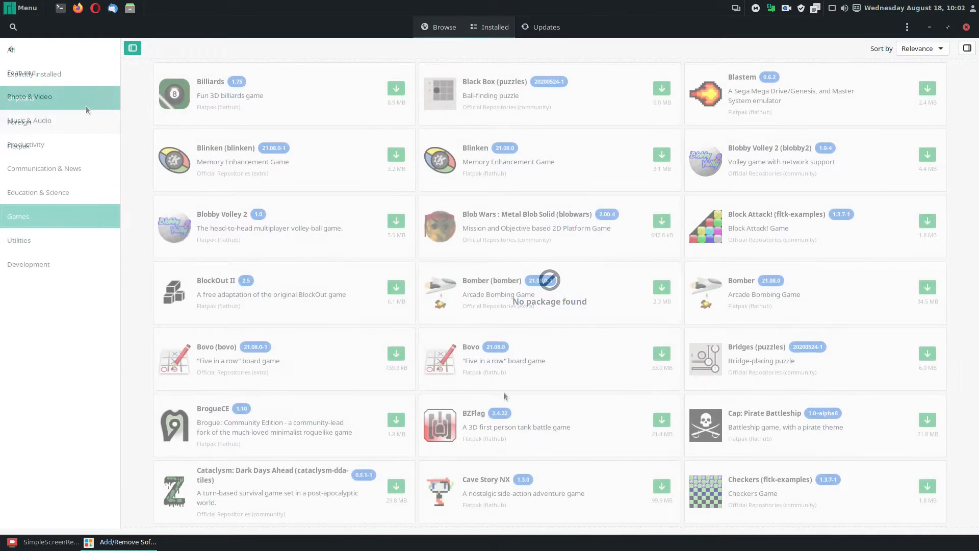
Install the official repository version of Chromium B.S.U. (chromium-bsu) from the Games category together with its required dependencies
scroll(503, 392, "down", 3)
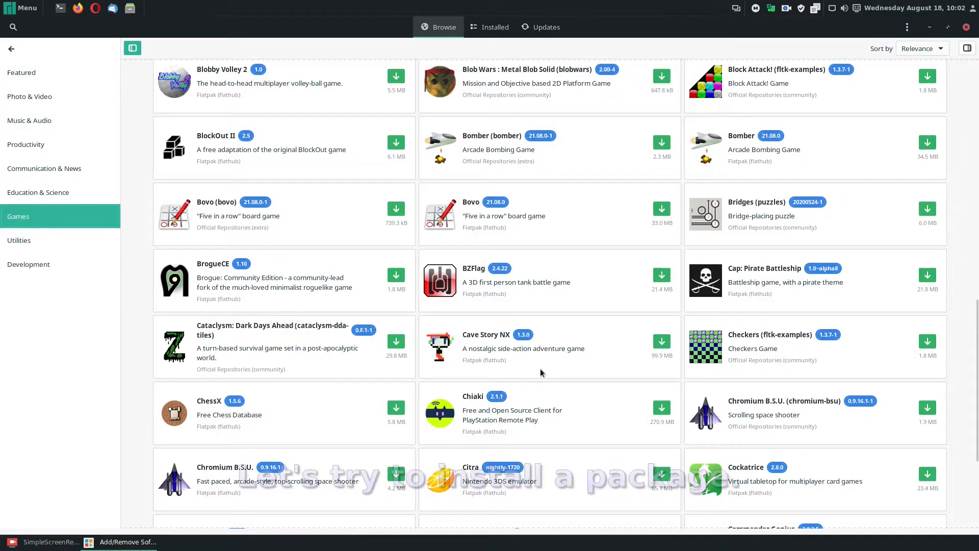
left_click(837, 416)
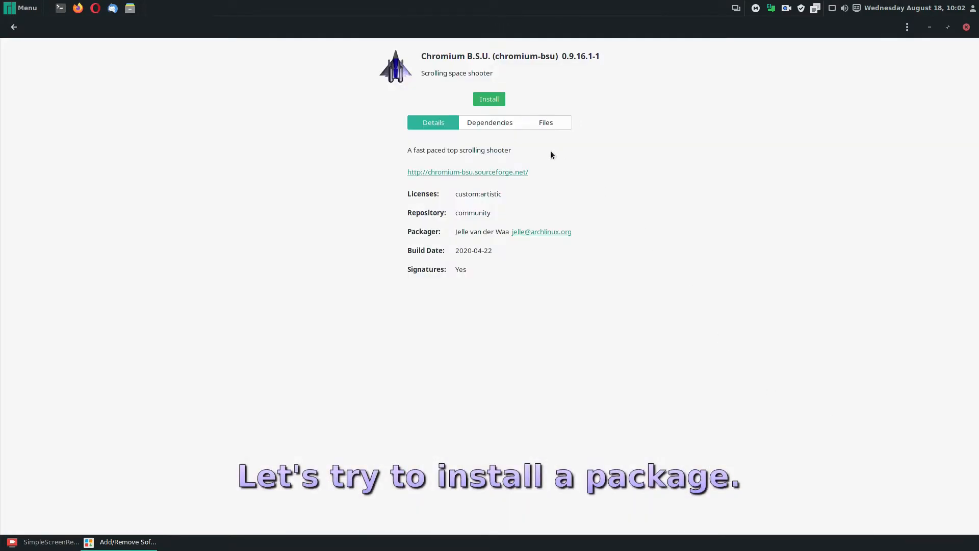
left_click(499, 100)
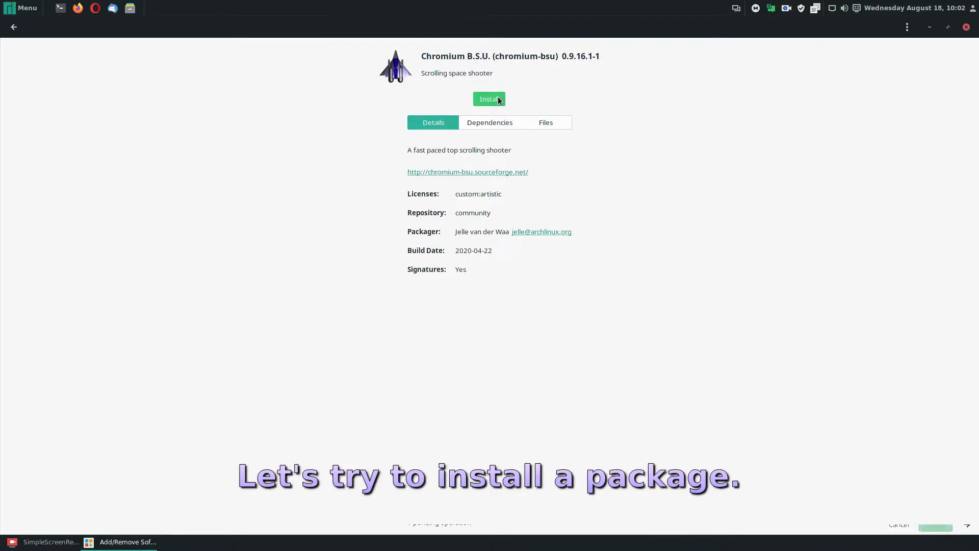
left_click(926, 525)
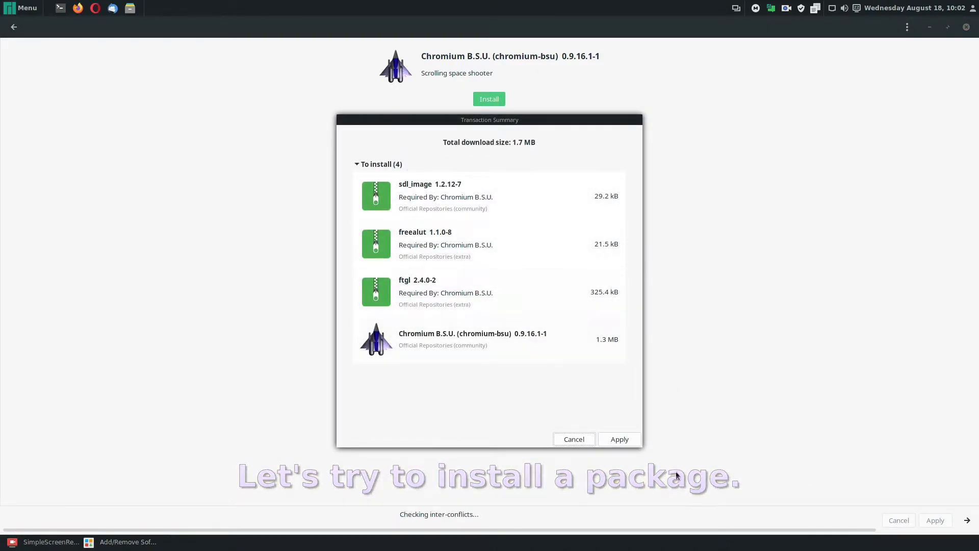
left_click(620, 439)
View the log of the Chromium B.S.U. installation and return through its details page to the Games list
left_click(967, 520)
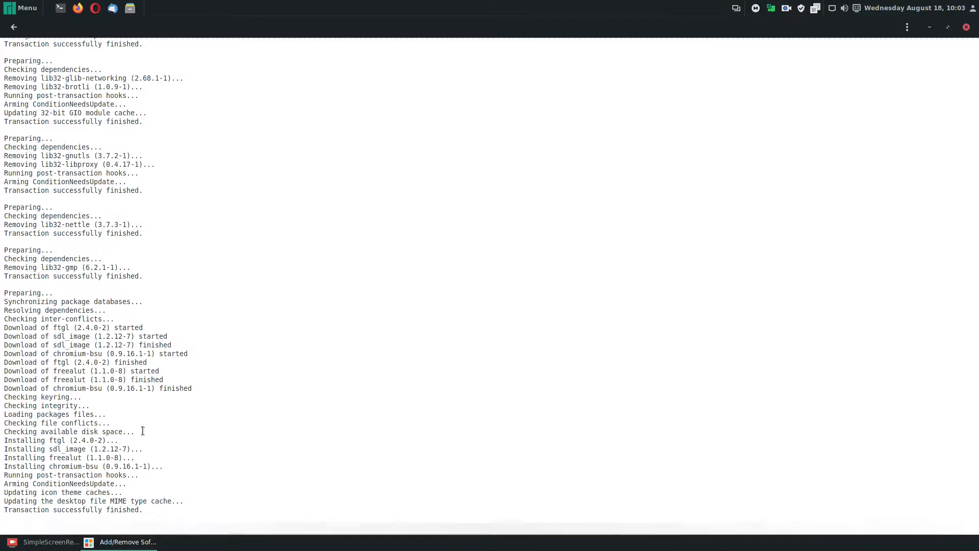
left_click(21, 28)
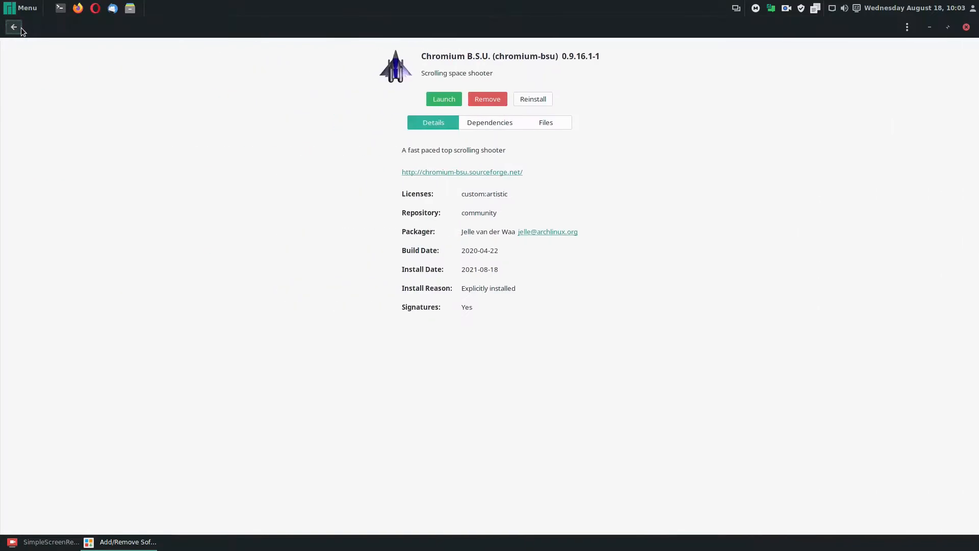
left_click(19, 28)
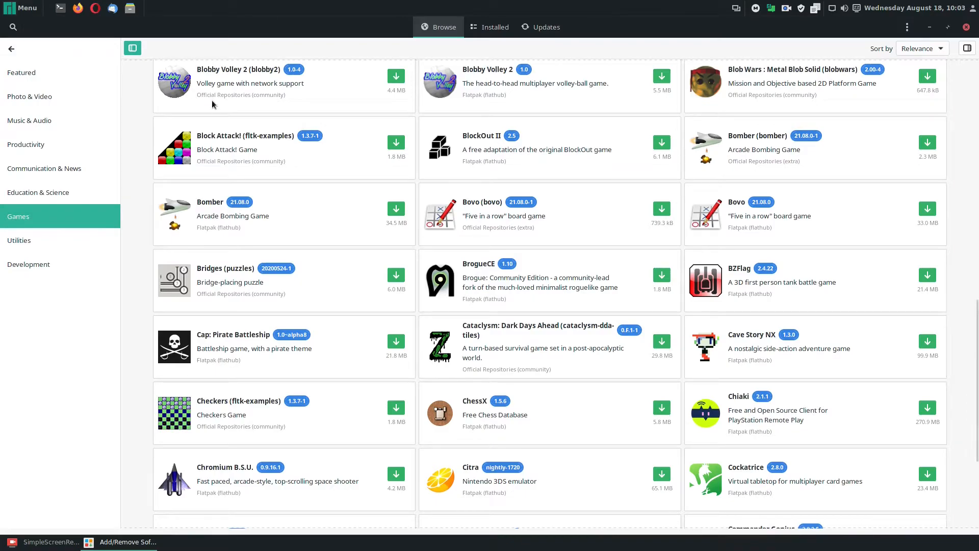
Launch Chromium B.S.U. from the desktop's installed games and play a new game to test it
left_click(20, 7)
mouse_move(77, 113)
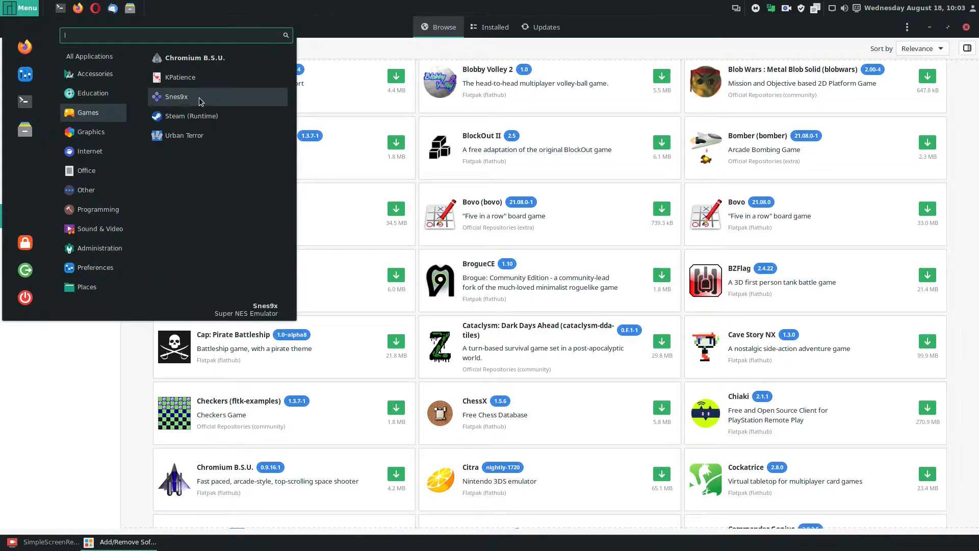
left_click(203, 62)
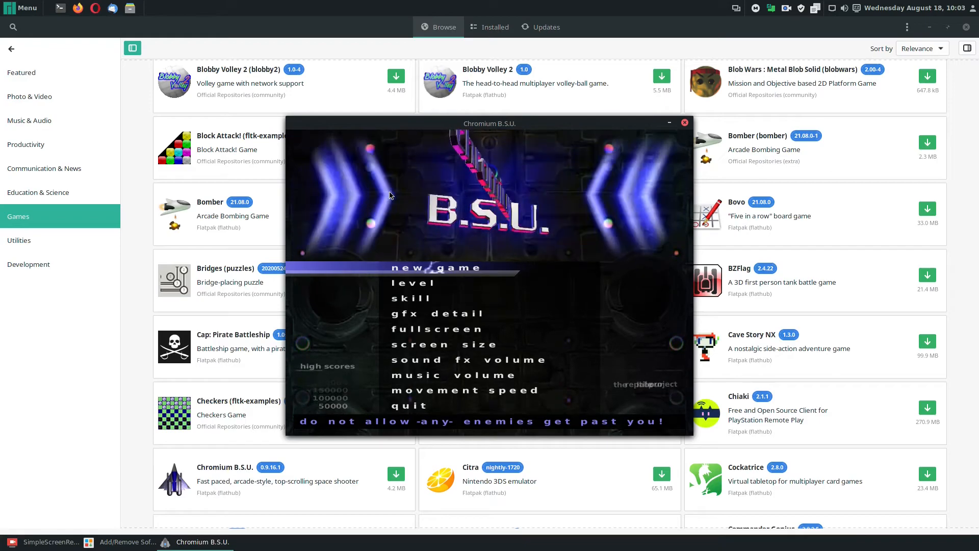
key("Return")
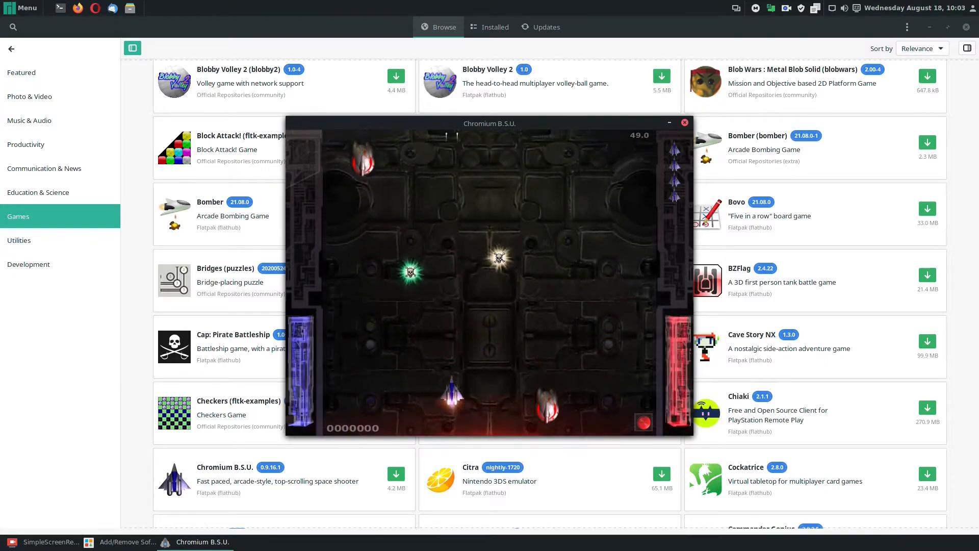
left_click_drag(430, 420, 671, 426)
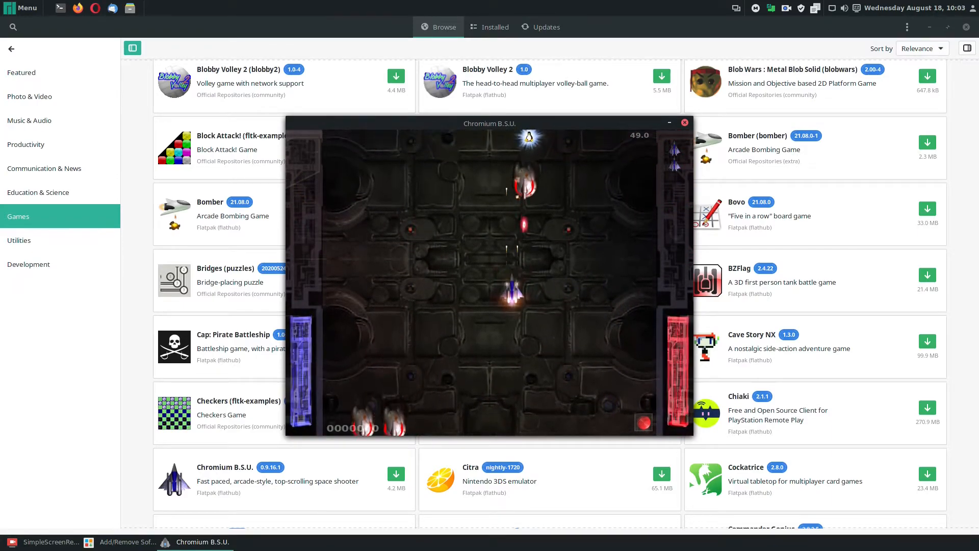
mouse_move(470, 334)
left_mouse_down()
mouse_move(531, 378)
mouse_move(612, 402)
mouse_move(531, 410)
left_mouse_up()
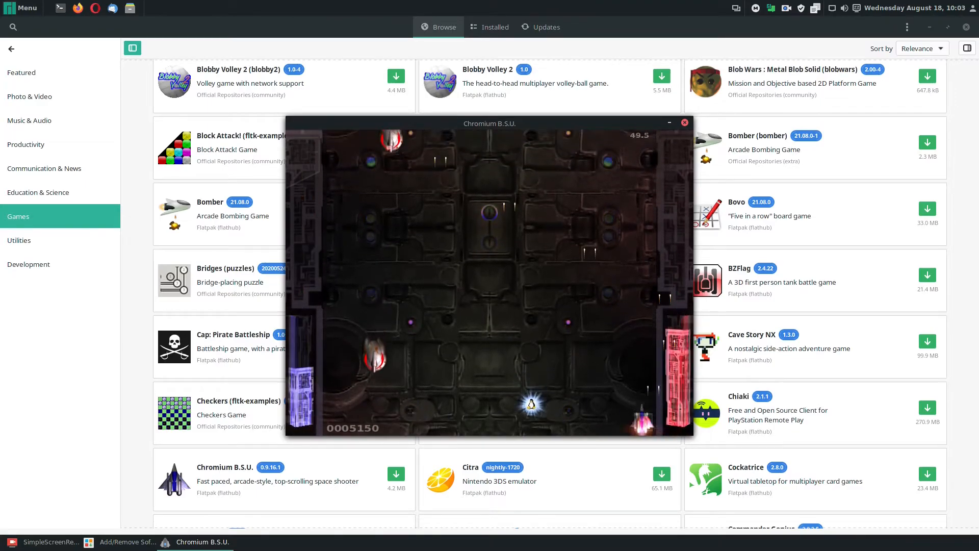
Keep steering the ship and shooting enemies in the running Chromium B.S.U. game
mouse_move(535, 418)
left_mouse_down()
mouse_move(617, 414)
mouse_move(526, 417)
mouse_move(457, 403)
mouse_move(606, 418)
mouse_move(500, 423)
left_mouse_up()
left_click(449, 339)
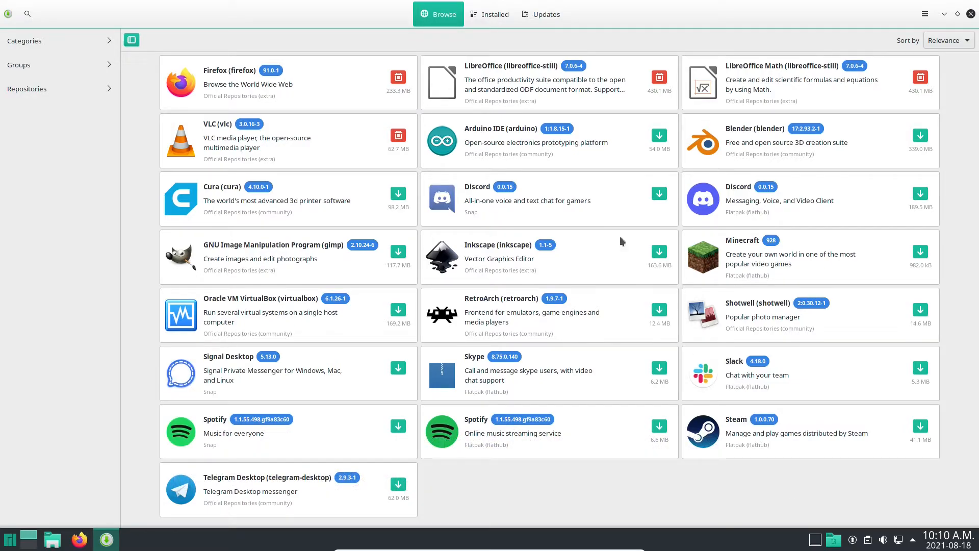
Check the pending updates and look through the full list of installed packages
left_click(510, 19)
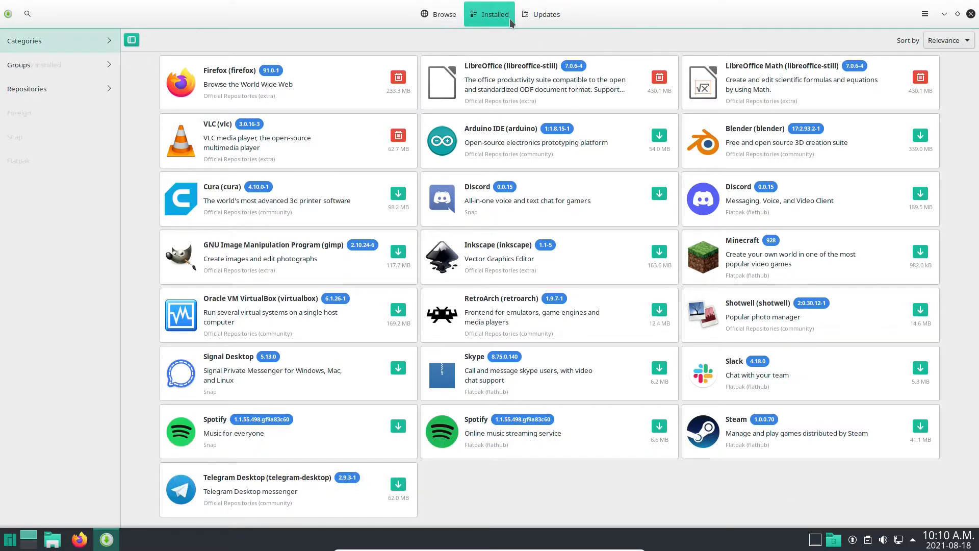
left_click(537, 17)
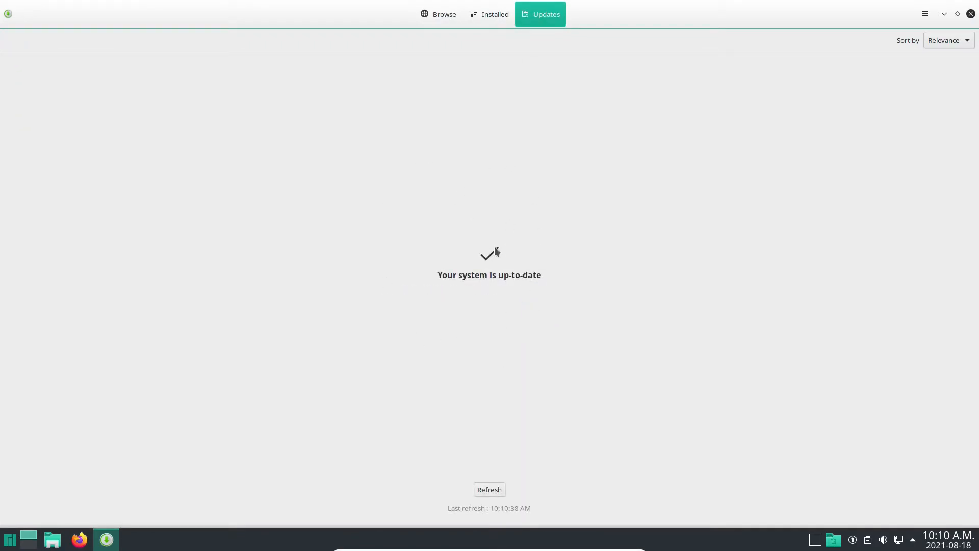
left_click(496, 17)
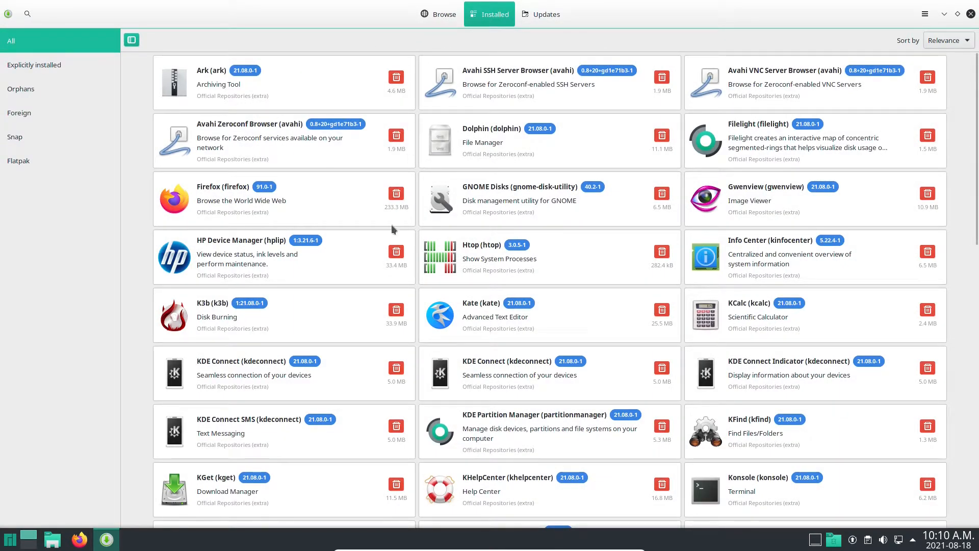
scroll(393, 256, "down", 9)
scroll(393, 256, "down", 6)
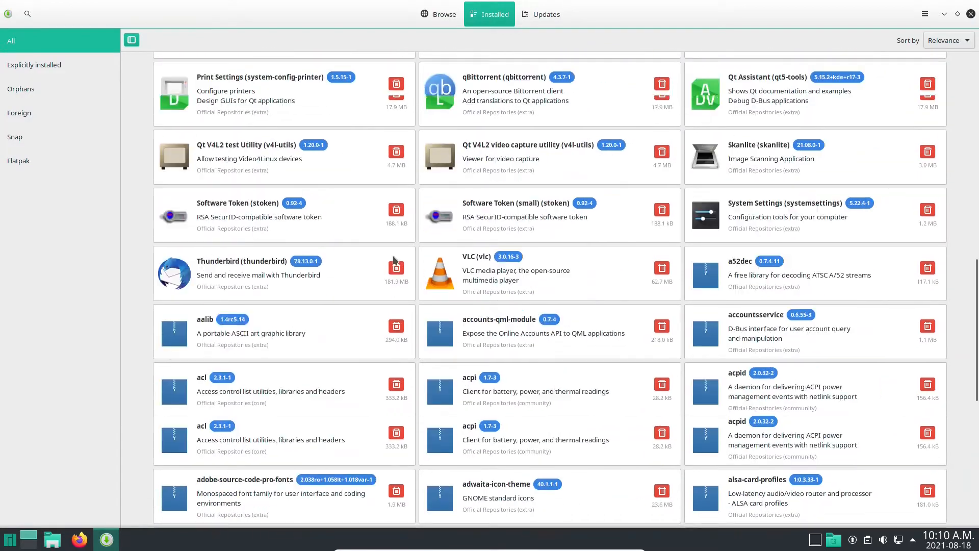
scroll(392, 255, "up", 15)
View the package manager's About information and close it
left_click(925, 14)
left_click(928, 115)
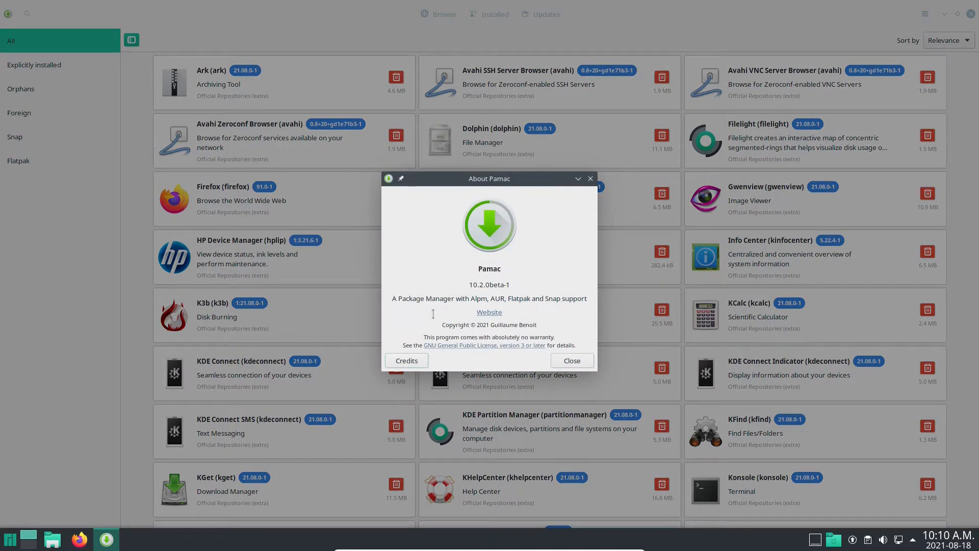
left_click(567, 361)
Search for chromium and mark the official repository version of Chromium Web Browser for installation
left_click(452, 15)
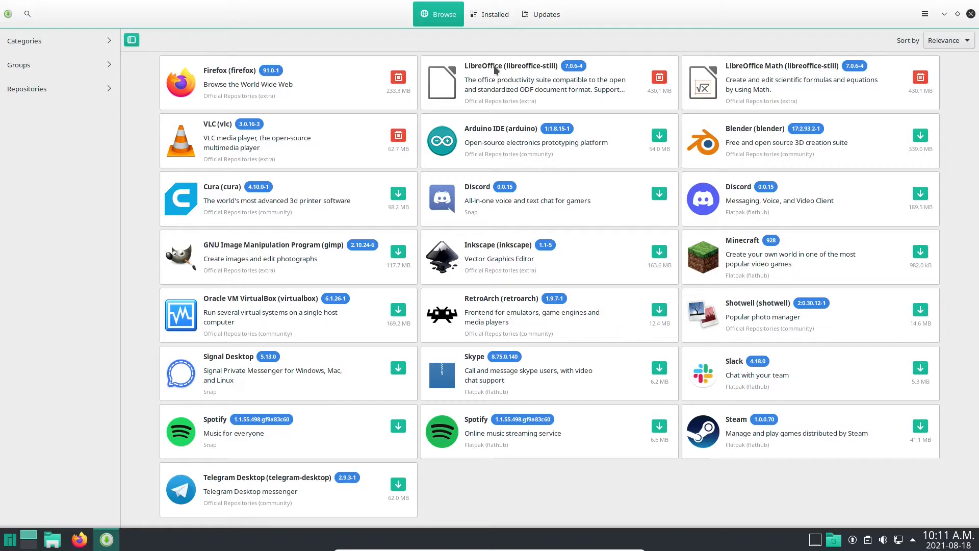
type("chromium")
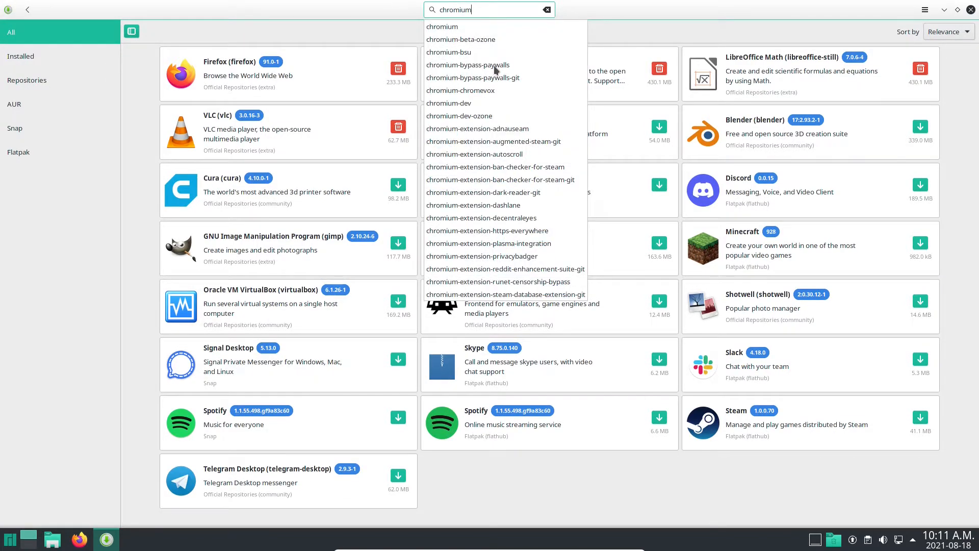
left_click(507, 29)
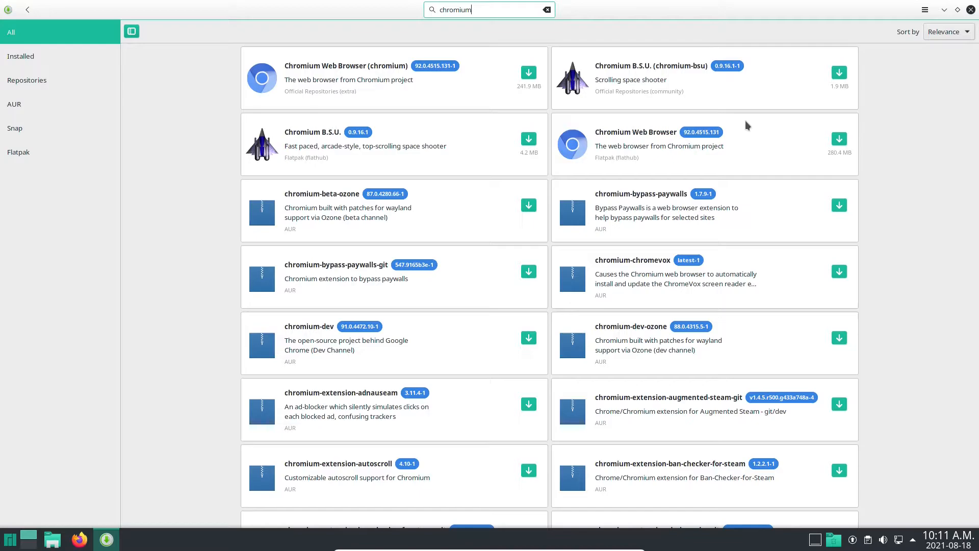
left_click(503, 71)
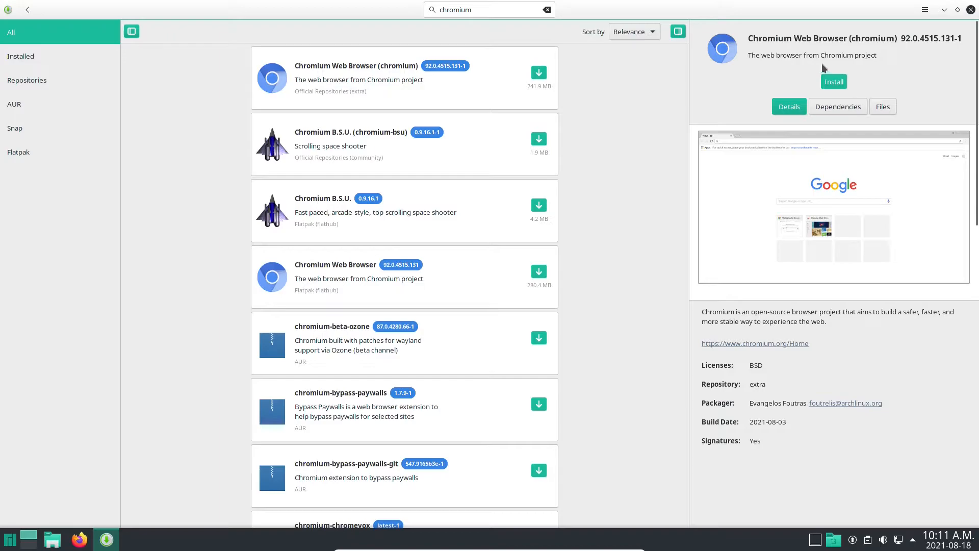
left_click(841, 82)
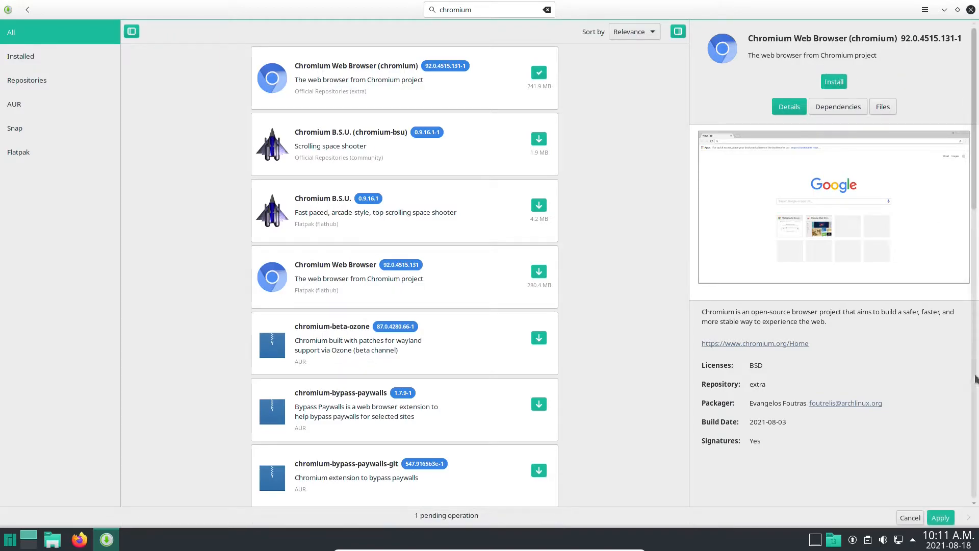
left_click(940, 518)
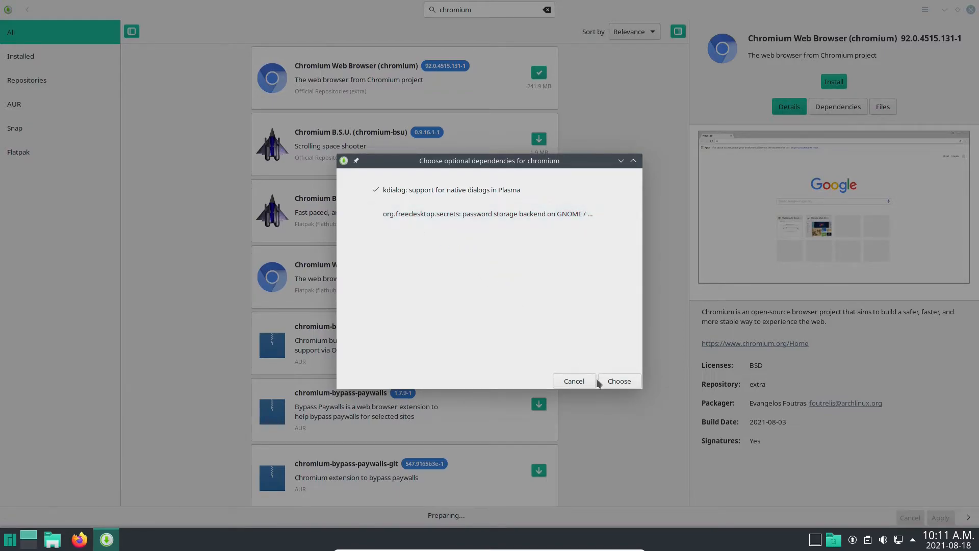
left_click(582, 381)
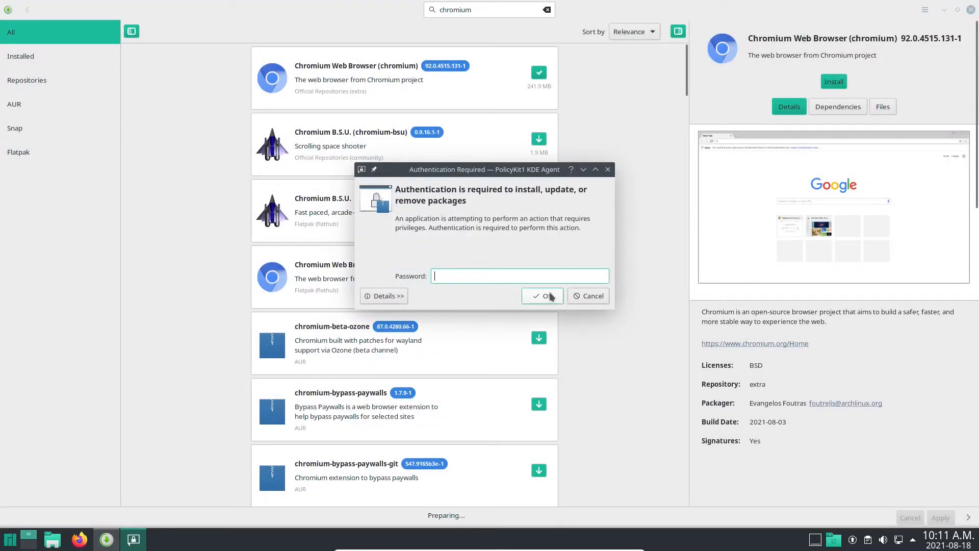
left_click(596, 299)
left_click(619, 344)
left_click(953, 473)
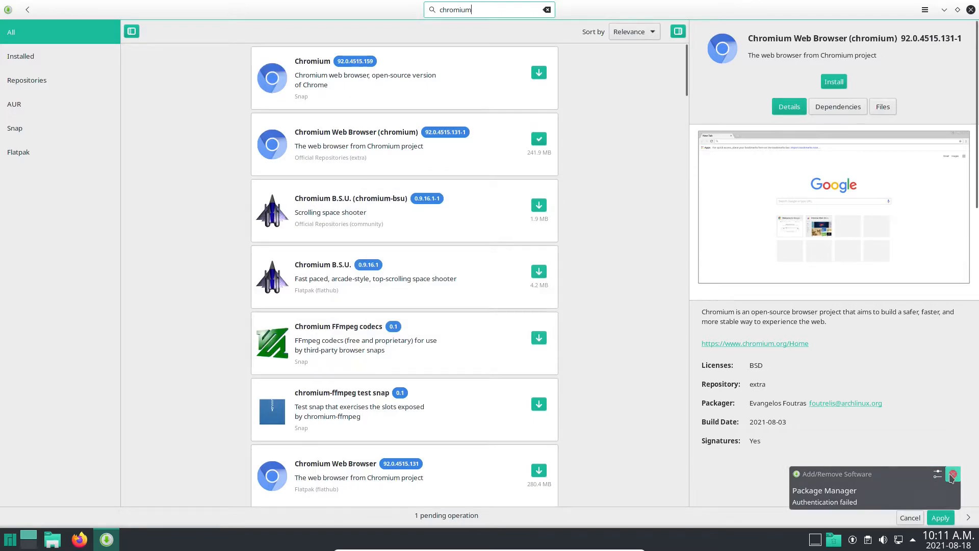
Examine the required and optional dependencies of Chromium Web Browser, including kdialog and org.freedesktop.secrets
scroll(857, 357, "down", 3)
scroll(839, 348, "up", 3)
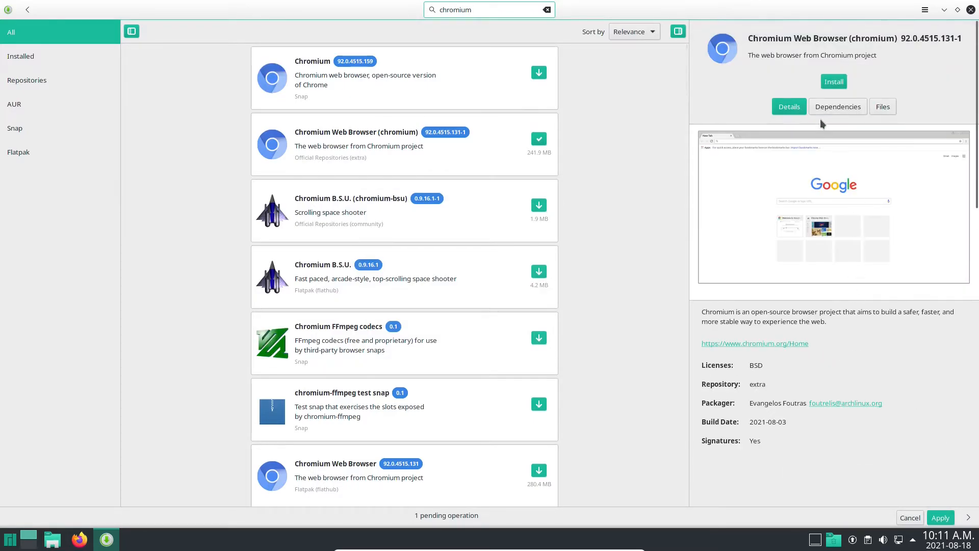
left_click(827, 107)
scroll(895, 275, "down", 10)
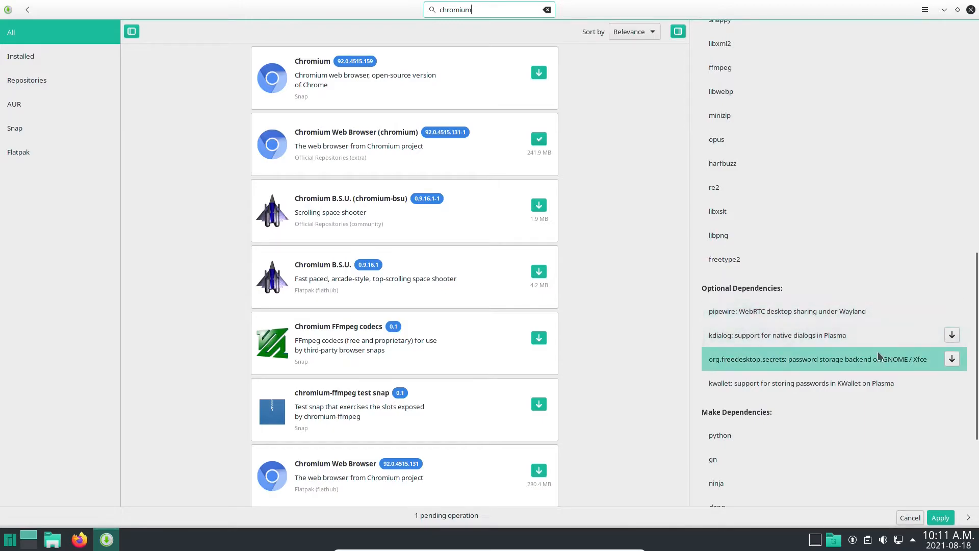
left_click(843, 366)
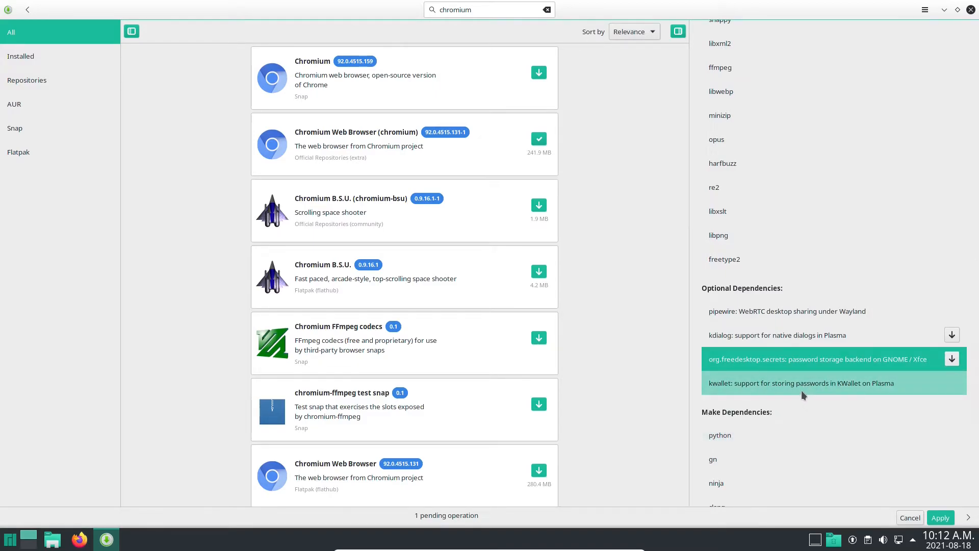
left_click(788, 338)
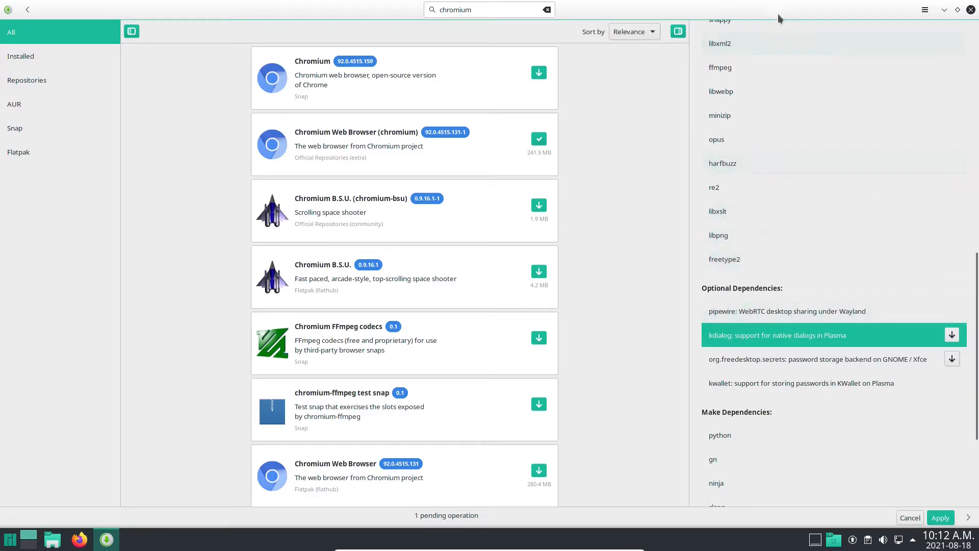
scroll(772, 91, "up", 4)
scroll(708, 185, "down", 1)
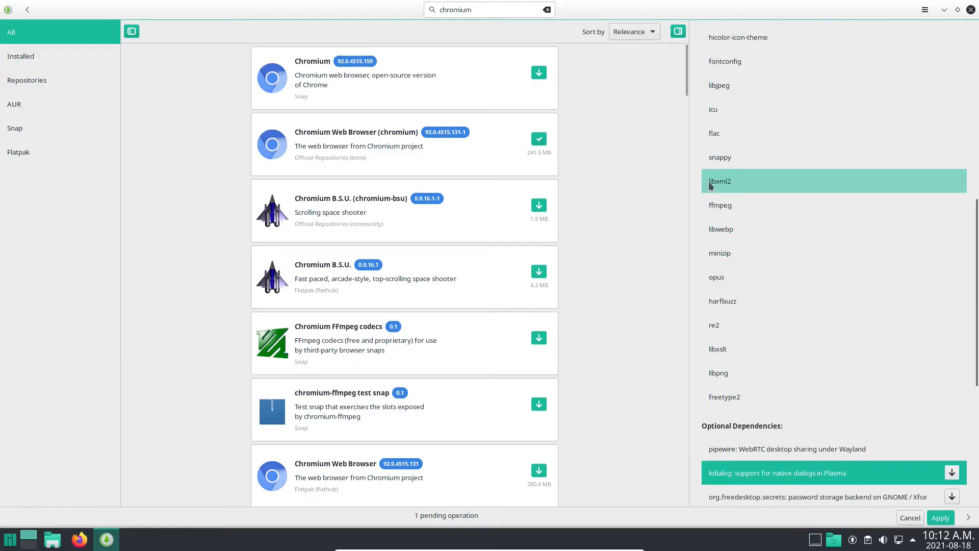
scroll(707, 182, "down", 4)
Search for packages matching org.freedesktop.secret
left_click_drag(506, 7, 254, 2)
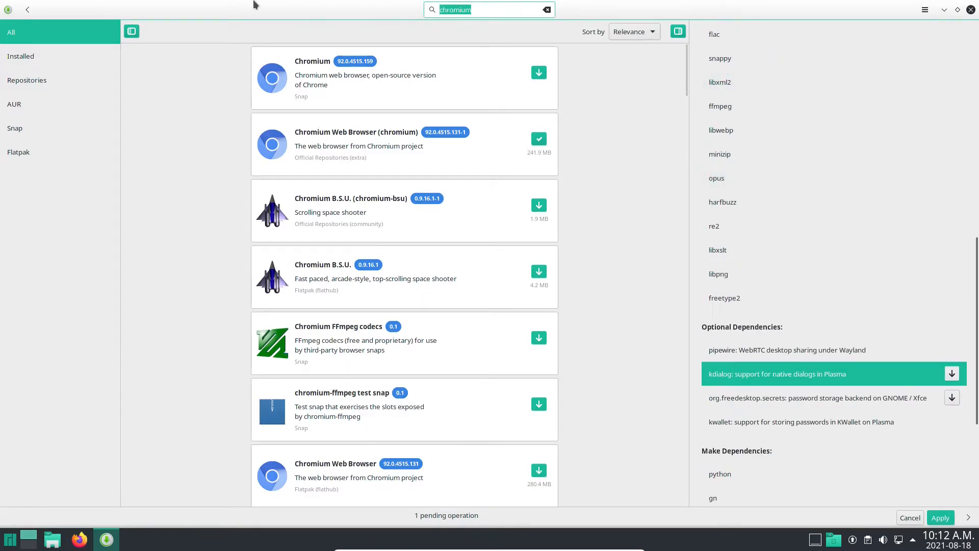
type("org.freedesktop.secret")
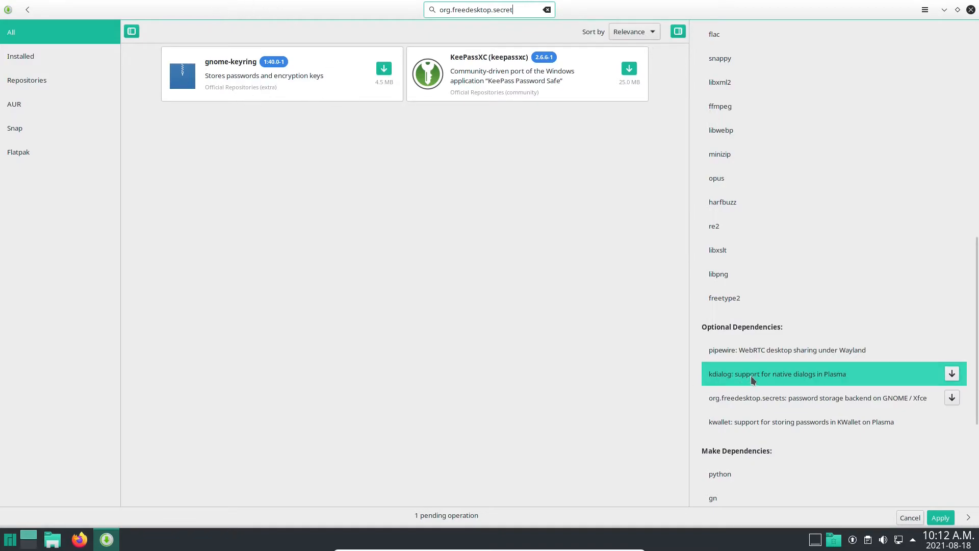
left_click(798, 373)
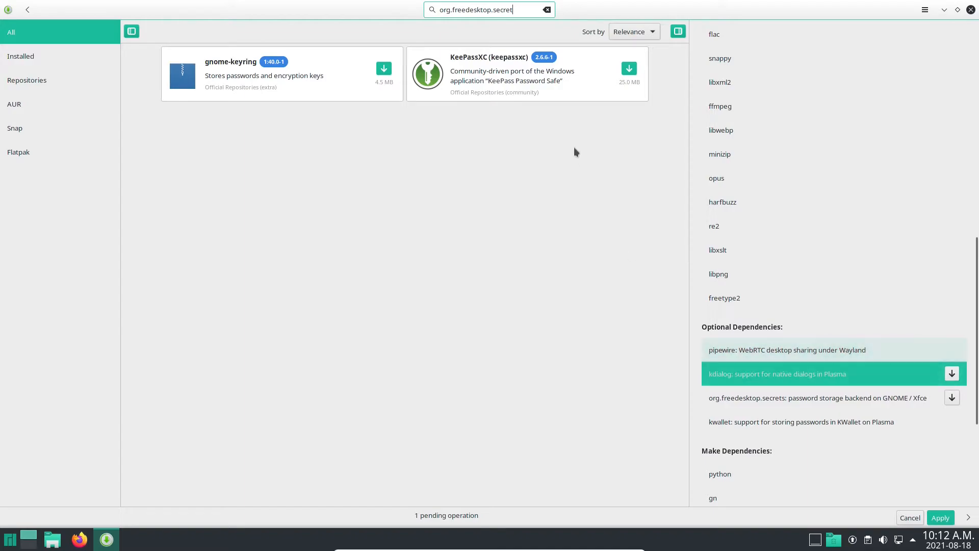
Search for kdialog and view the dependencies and details of the official repository package
triple_click(518, 15)
type("kdi")
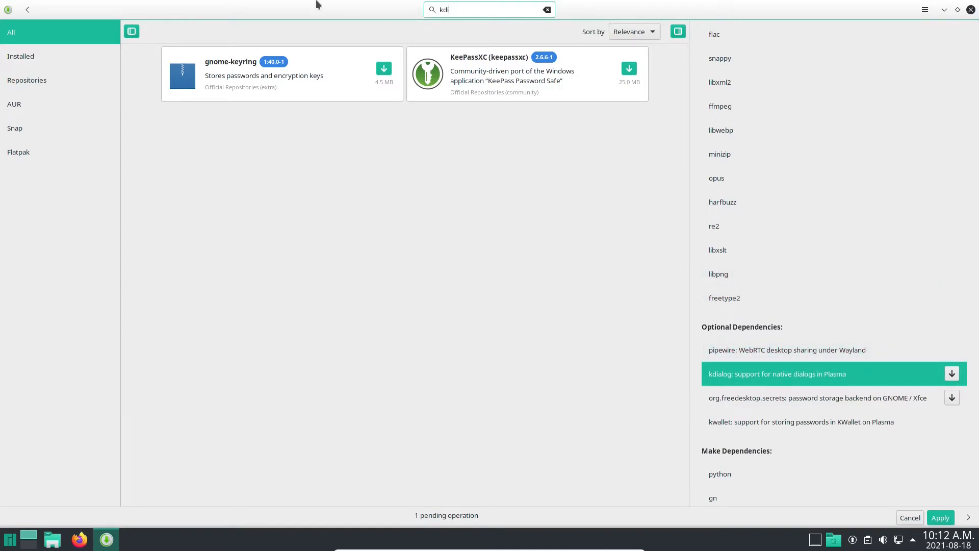
type("alog")
key("Return")
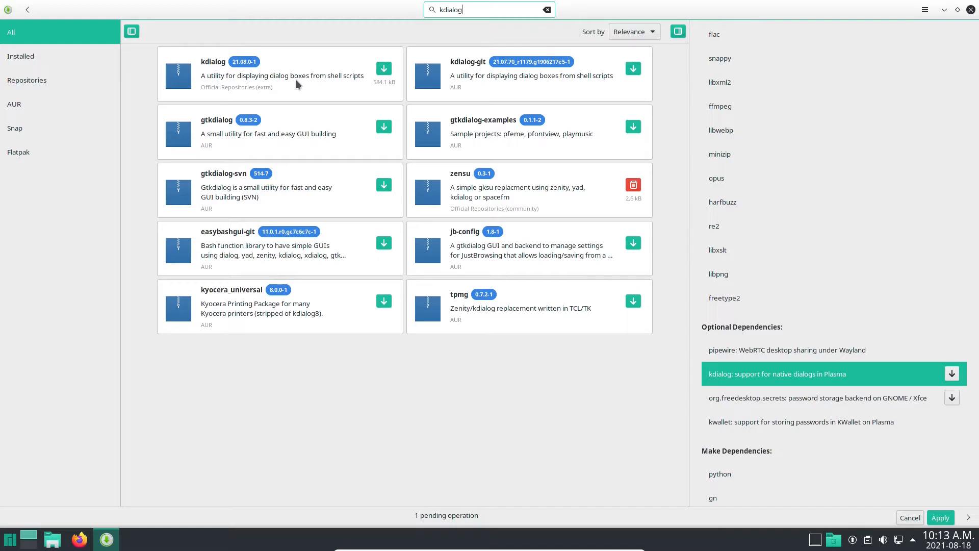
key("ctrl+a")
left_click(258, 82)
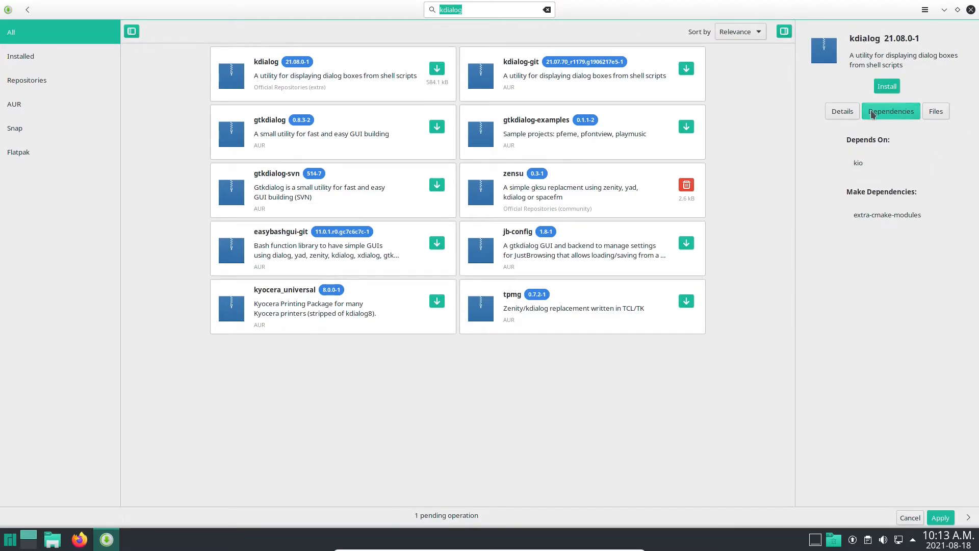
left_click(852, 111)
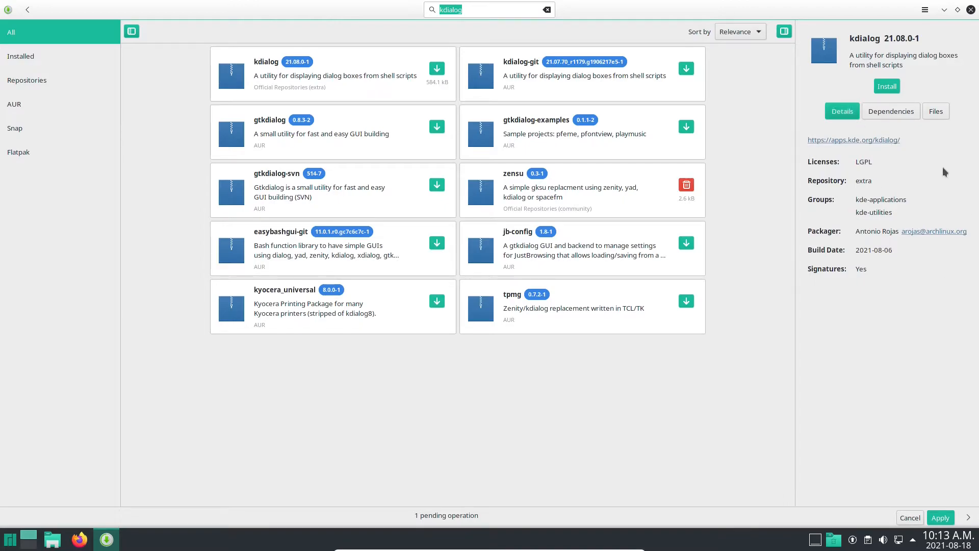
Search for chromium again and show the details of the official repository version of Chromium Web Browser
left_click(511, 6)
key("BackSpace")
key("BackSpace")
key("BackSpace")
key("BackSpace")
key("BackSpace")
key("BackSpace")
key("BackSpace")
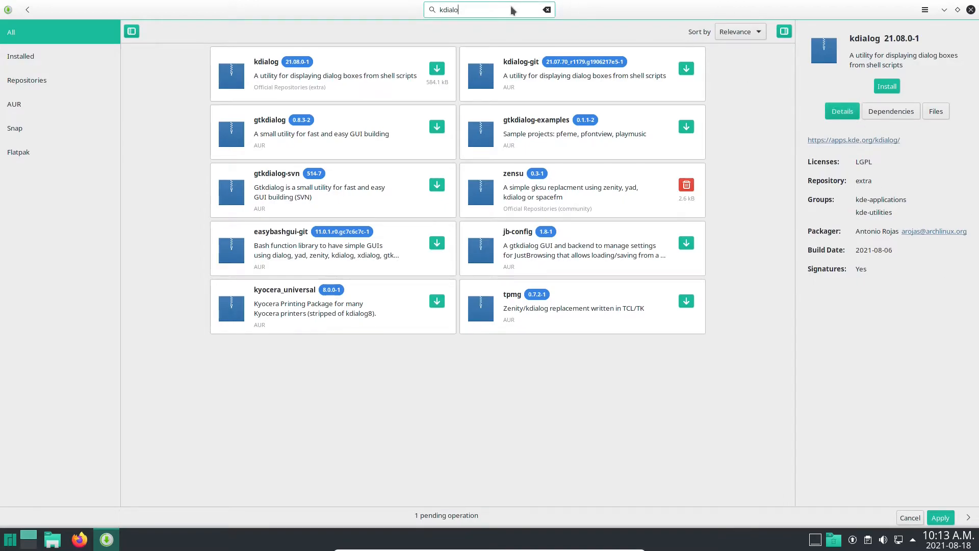
type("chromium")
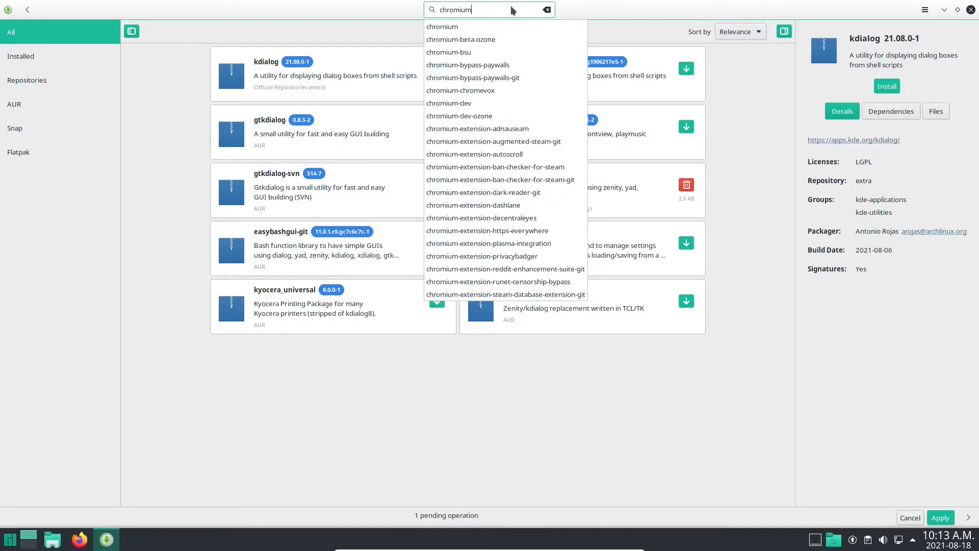
key("Return")
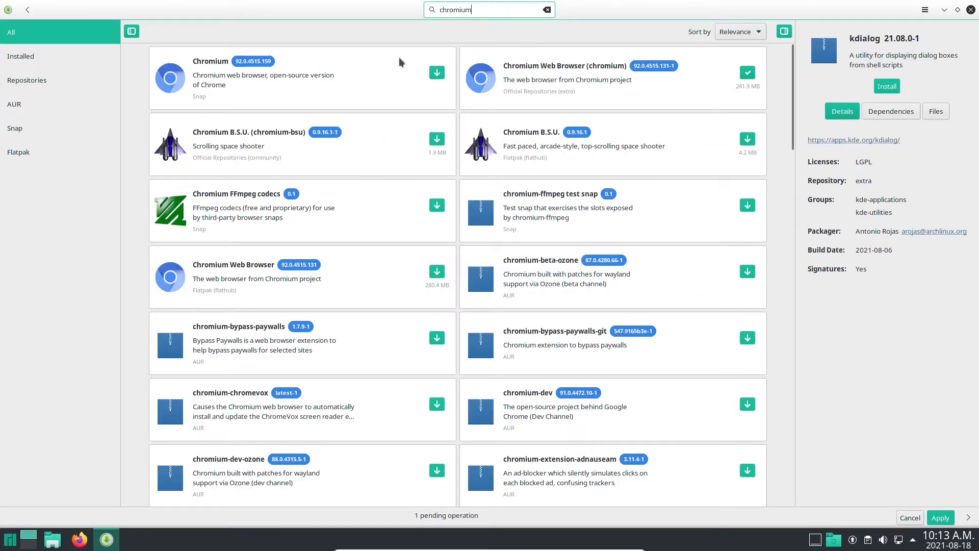
left_click(588, 75)
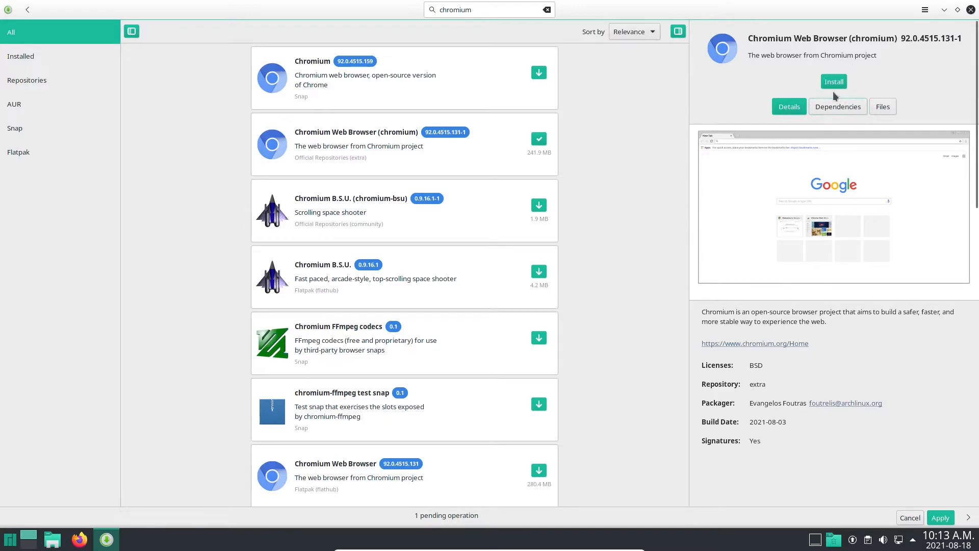
Review Chromium Web Browser's required, optional and make dependencies
left_click(824, 105)
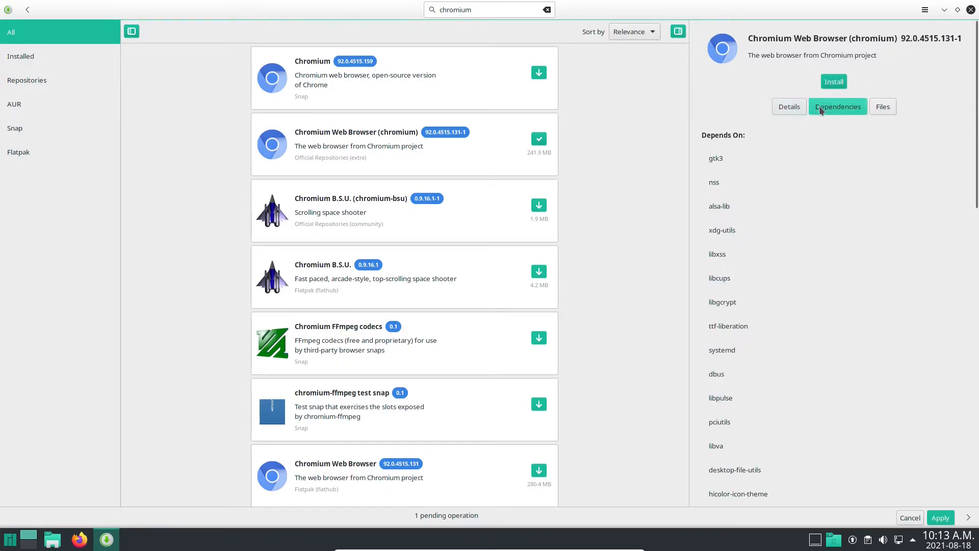
scroll(794, 277, "down", 10)
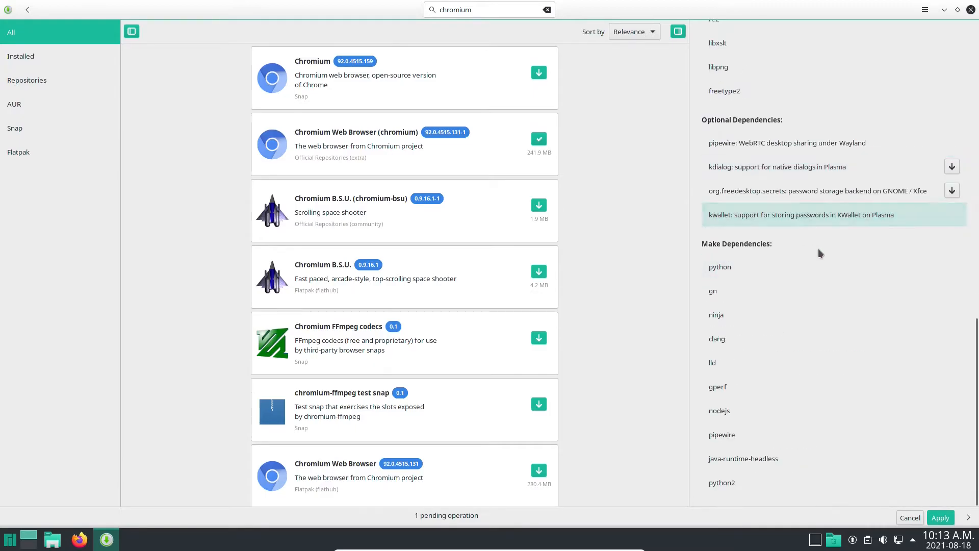
scroll(820, 250, "up", 3)
scroll(819, 250, "up", 10)
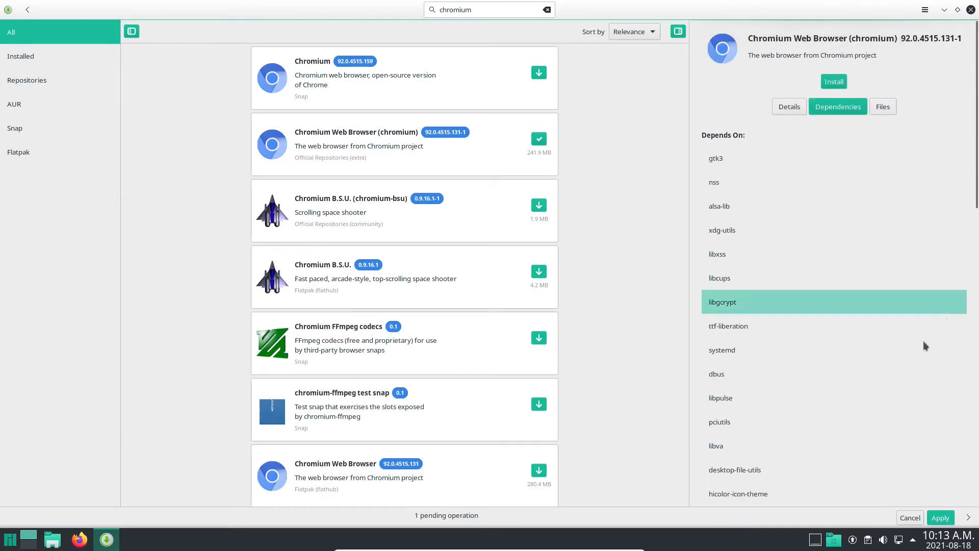
Apply the pending Chromium installation and choose kdialog as its only optional dependency
left_click(938, 518)
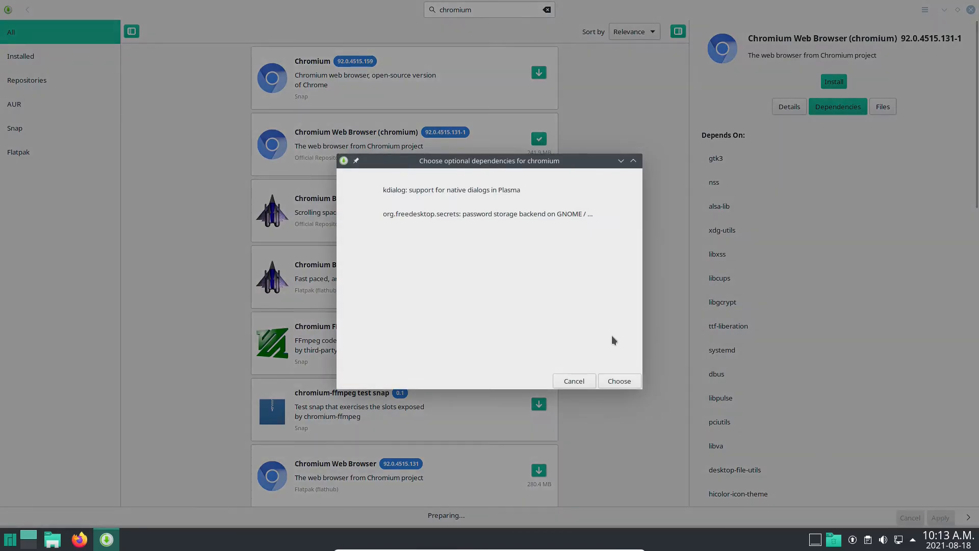
left_click(374, 191)
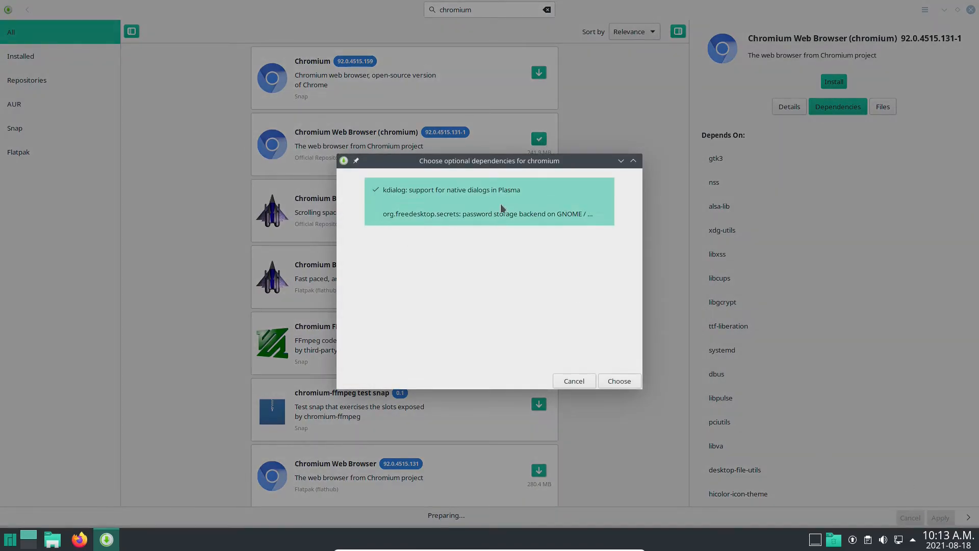
left_click(618, 381)
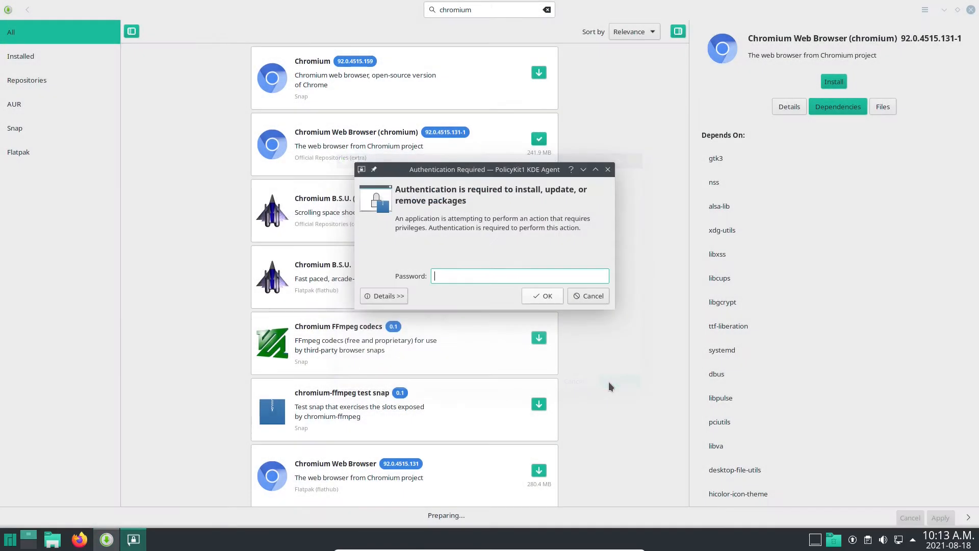
Authenticate the package installation with the account password, clearing and re-entering it before submitting
type("••••••••")
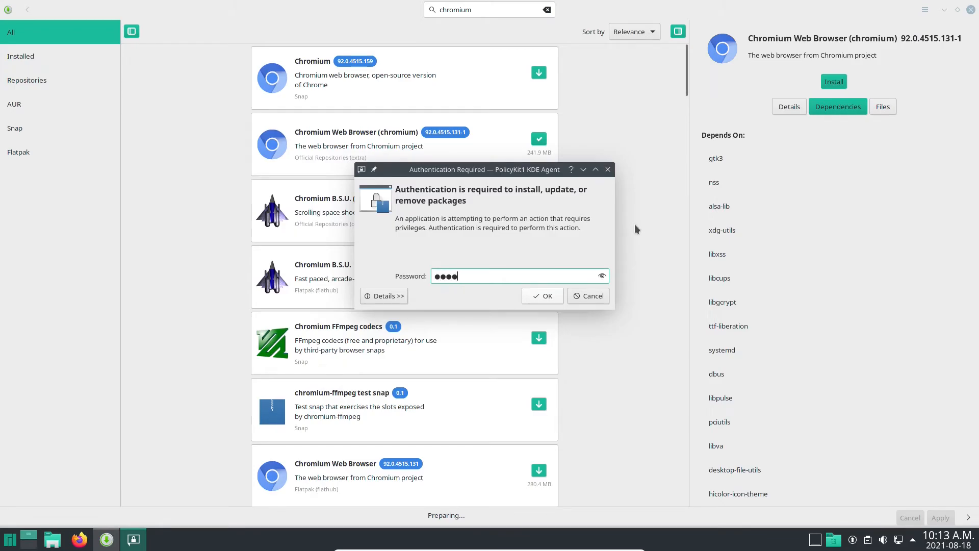
key("BackSpace")
key("BackSpace")
key("BackSpace")
key("BackSpace")
key("BackSpace")
key("BackSpace")
key("BackSpace")
key("BackSpace")
type("••••••••")
left_click(544, 299)
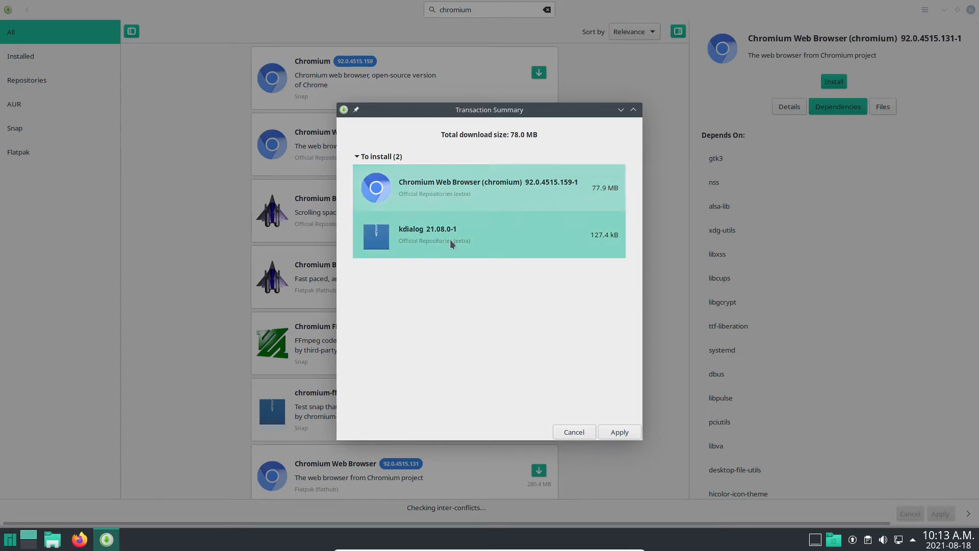
Confirm the transaction for chromium and kdialog, show its detailed log, and close the package manager
left_click(619, 433)
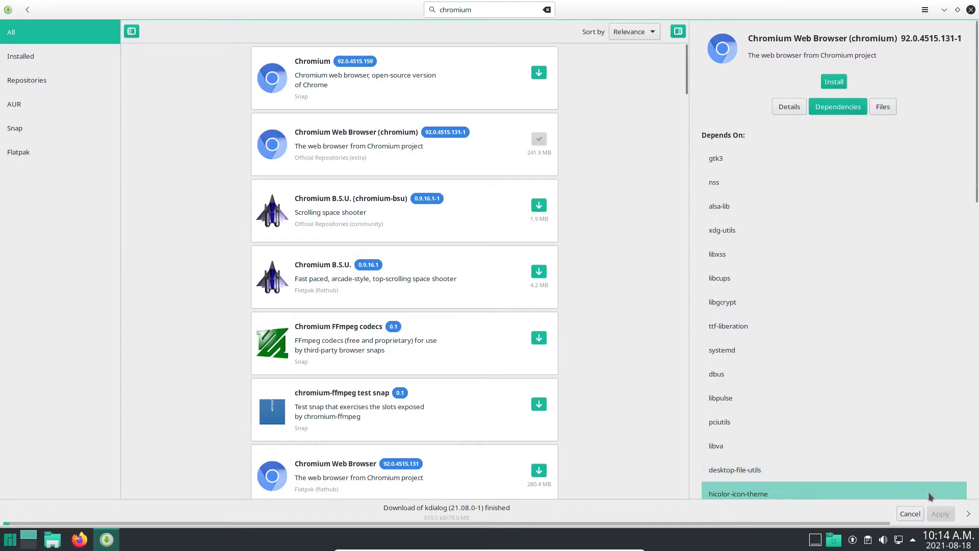
left_click(970, 516)
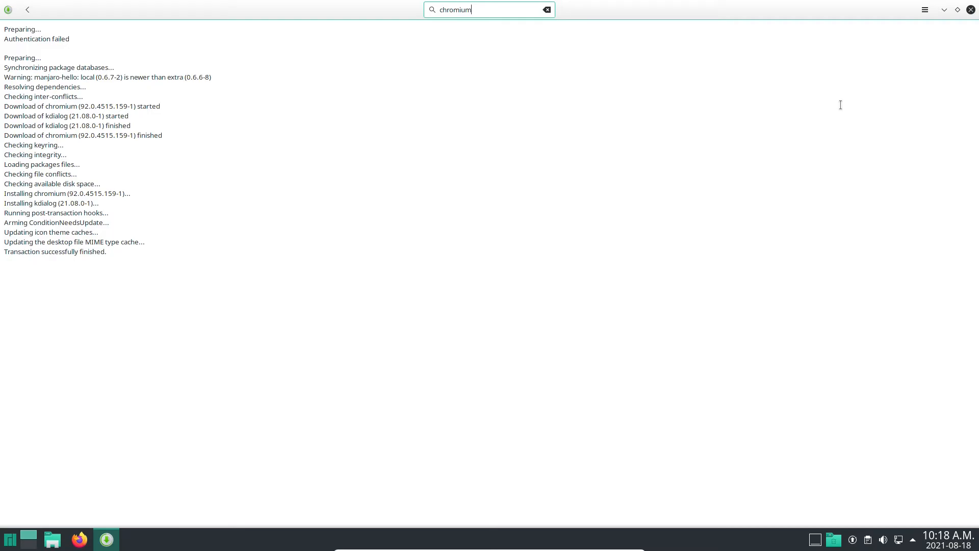
left_click(971, 10)
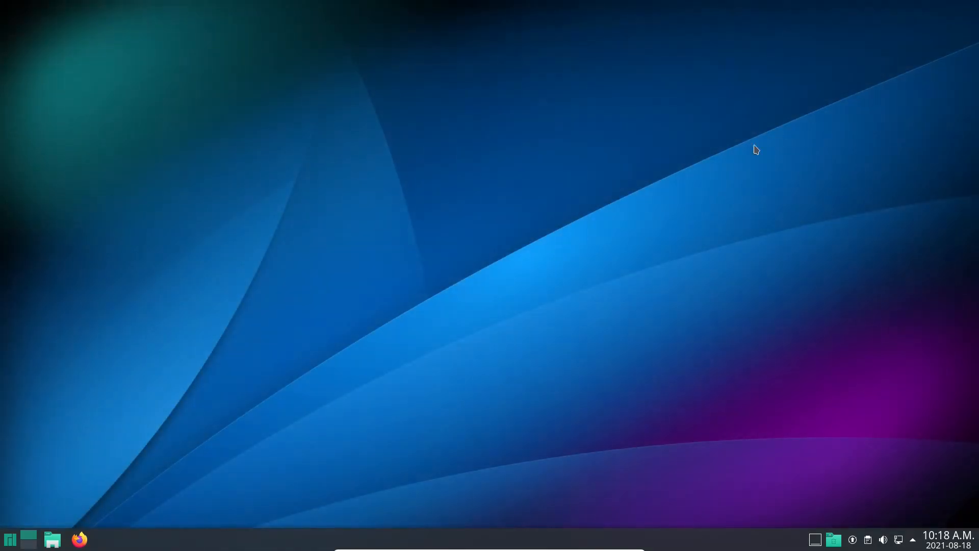
Launch the Chromium web browser from the Internet applications and maximize its window
left_click(11, 539)
mouse_move(53, 409)
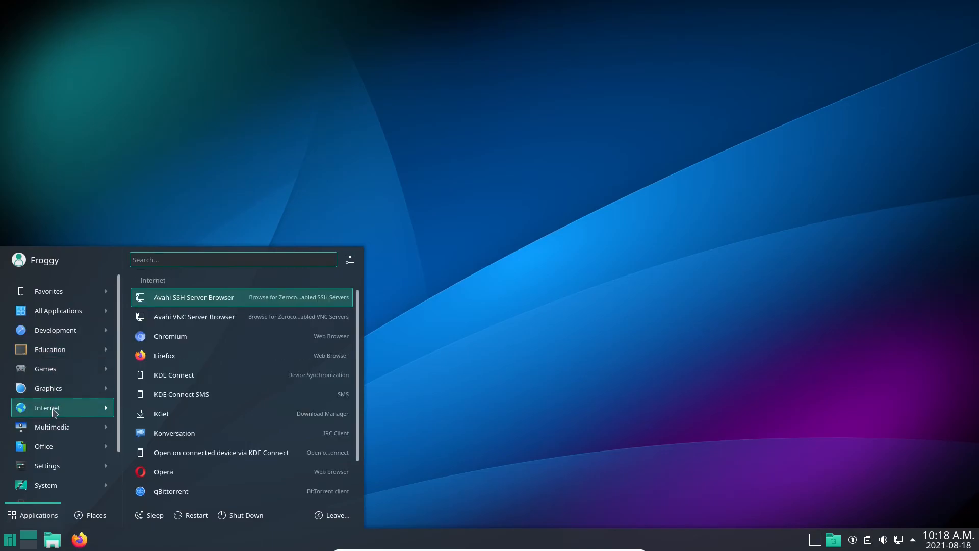
left_click(189, 337)
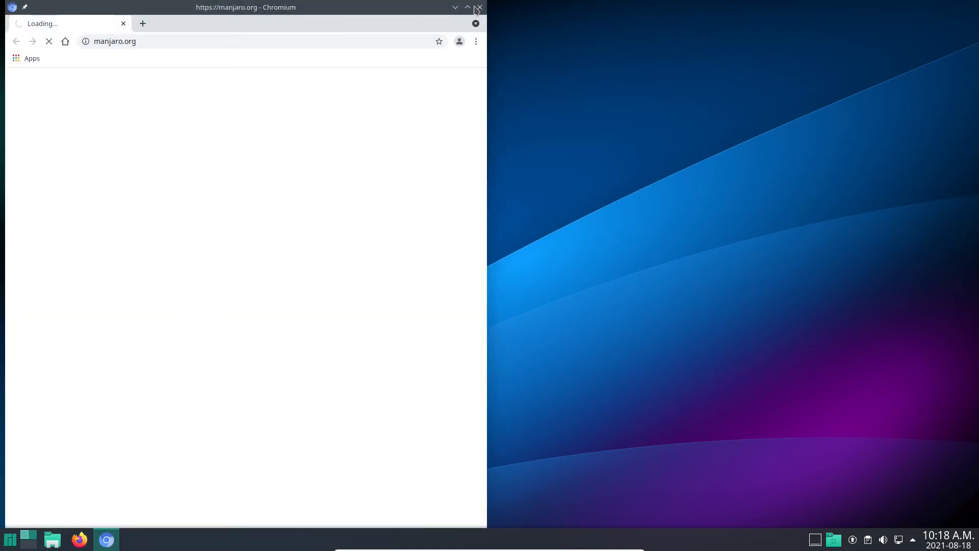
left_click(468, 8)
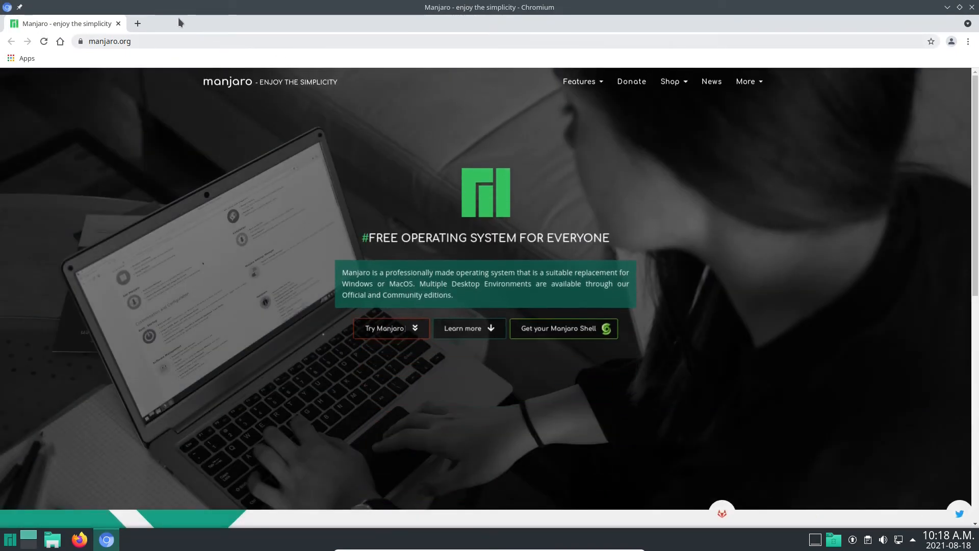
Go to google.com, search for Chromium, and open the first The Chromium Projects result
left_click(180, 38)
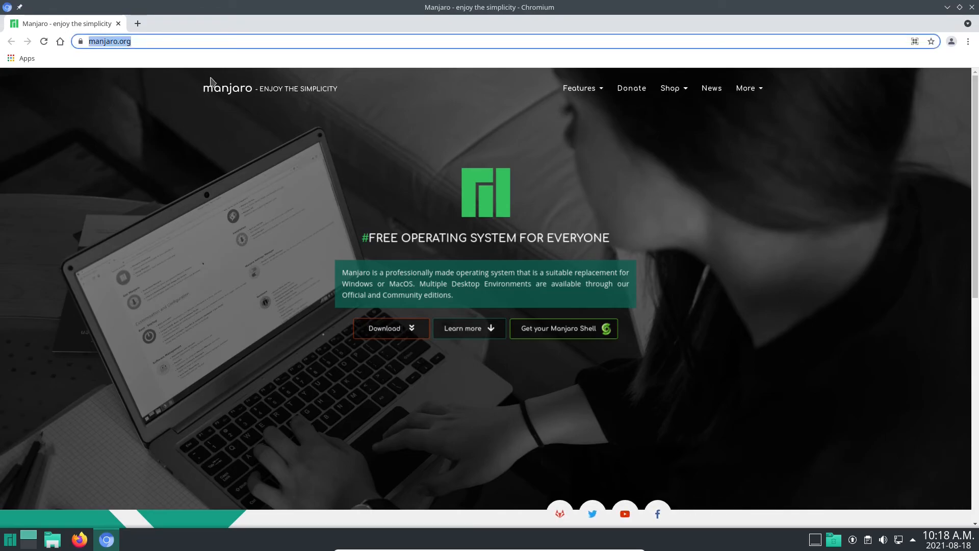
type("google.com")
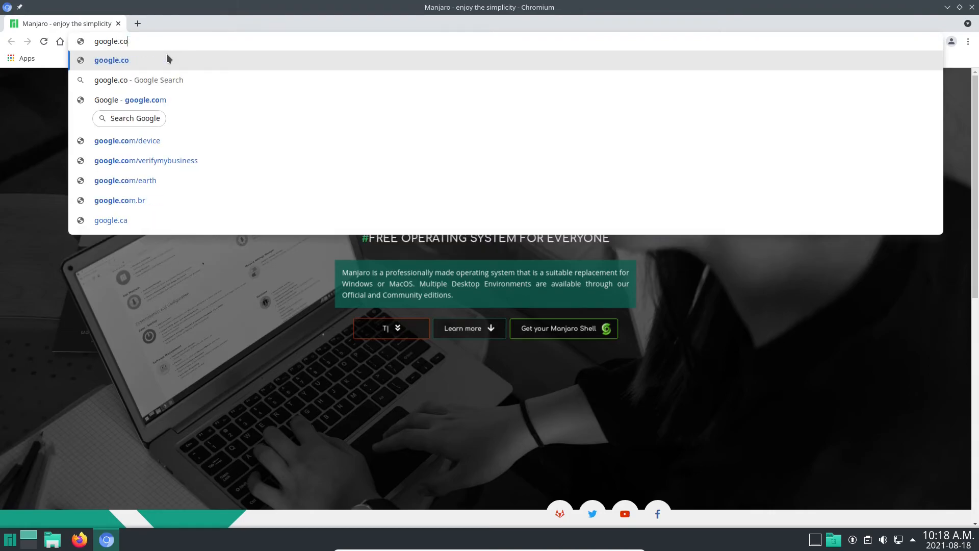
key("Return")
type("C")
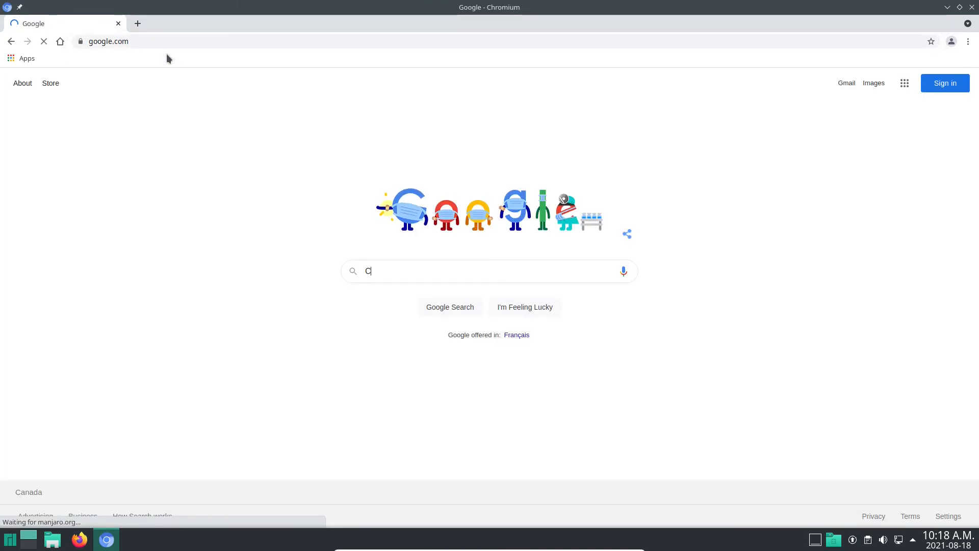
type("hromium")
key("Return")
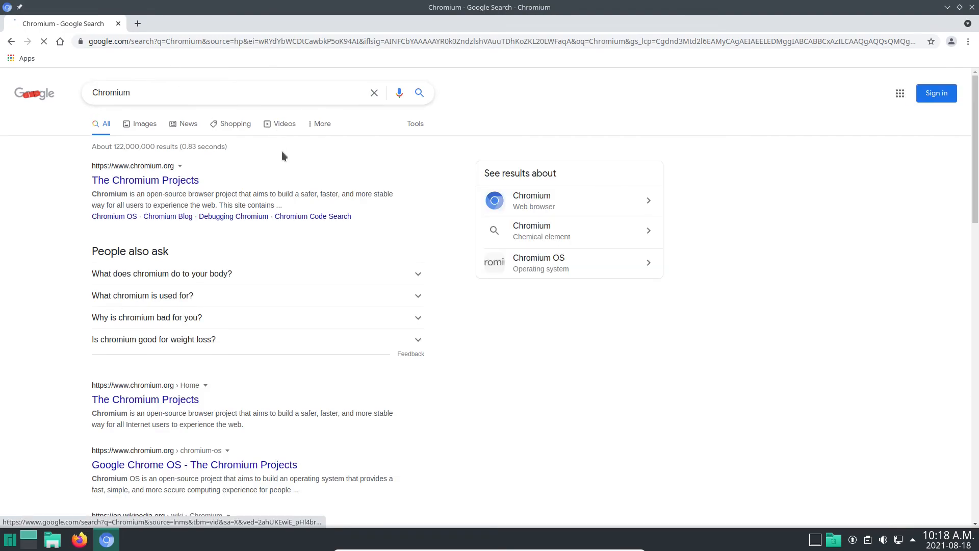
left_click(191, 181)
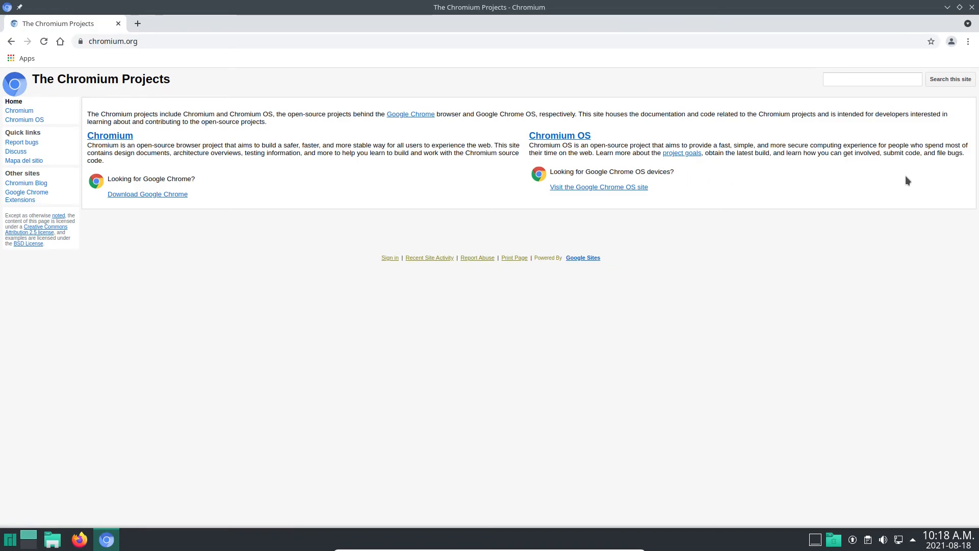
Print the web page to The Chromium Projects.pdf in the Downloads folder, then close the browser
left_click(968, 42)
mouse_move(905, 106)
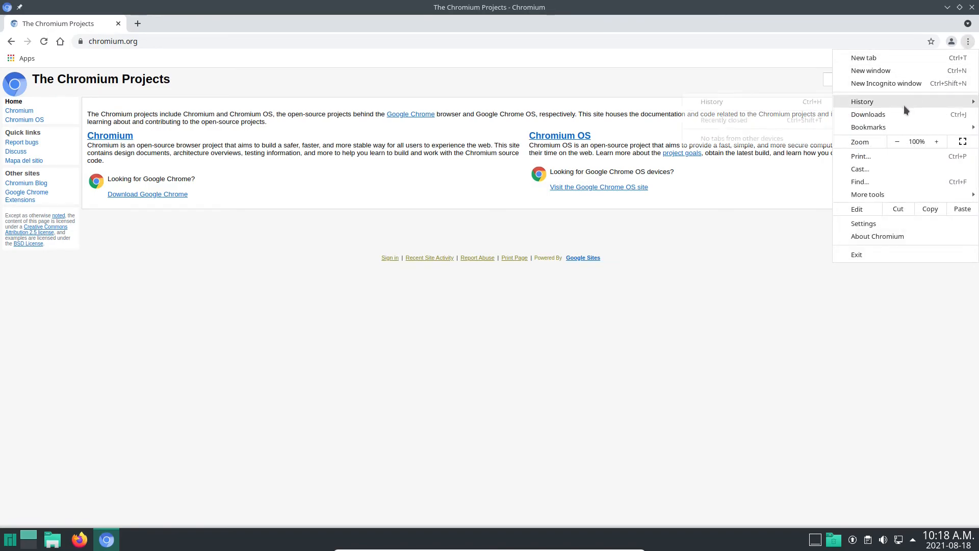
left_click(877, 158)
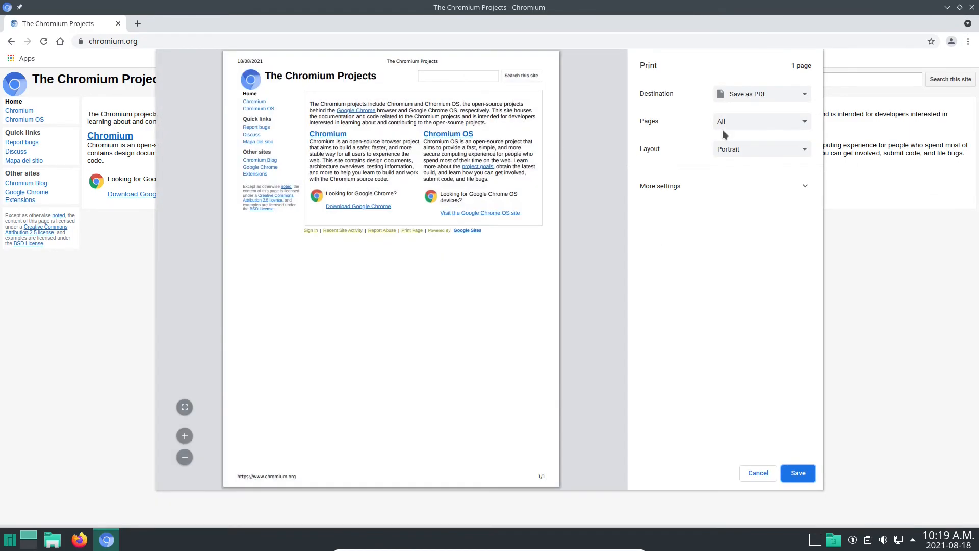
left_click(798, 472)
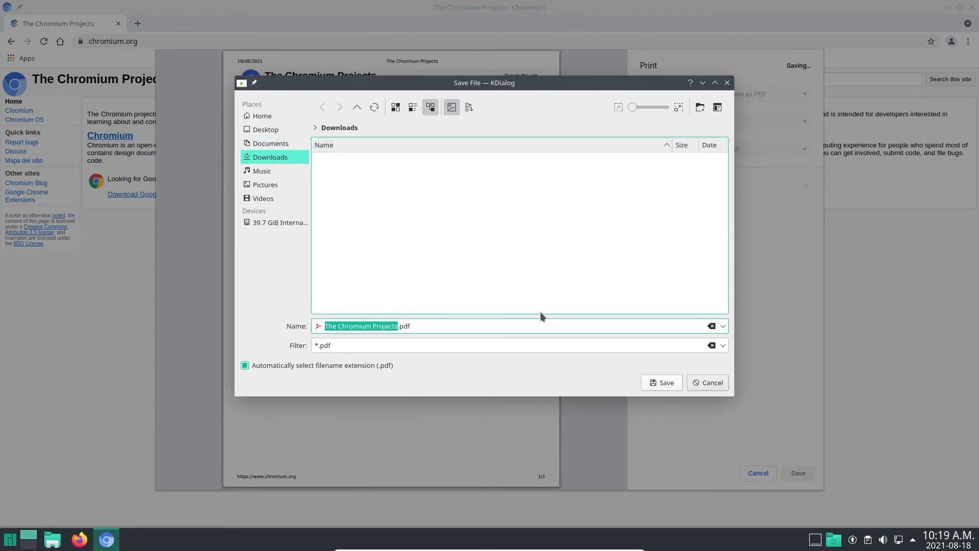
left_click(660, 387)
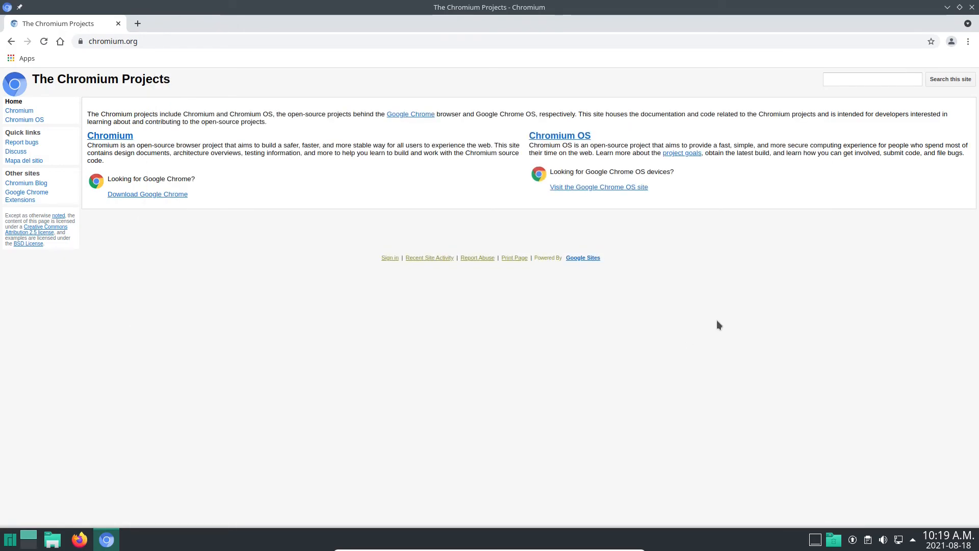
left_click(972, 8)
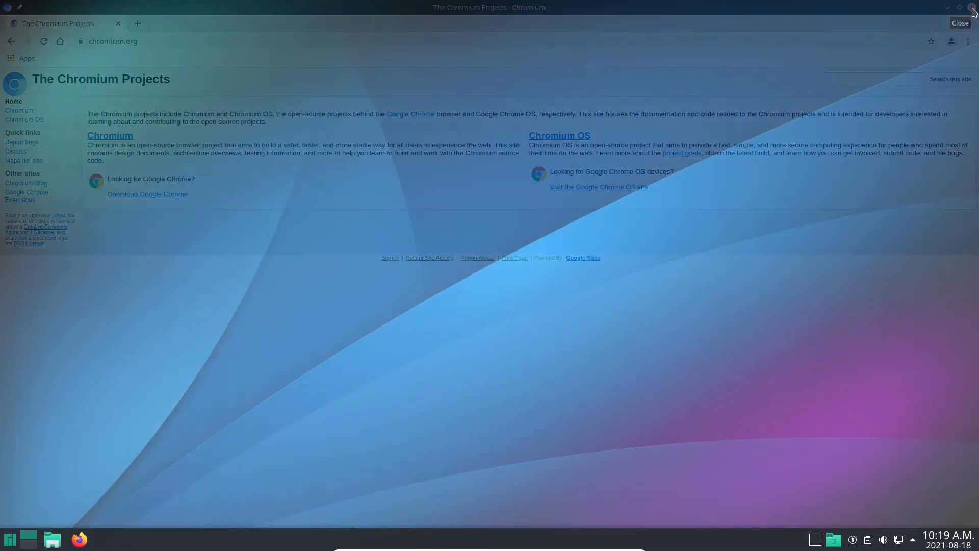
Open The Chromium Projects.pdf from the Downloads folder in Dolphin and maximize the document viewer
left_click(53, 540)
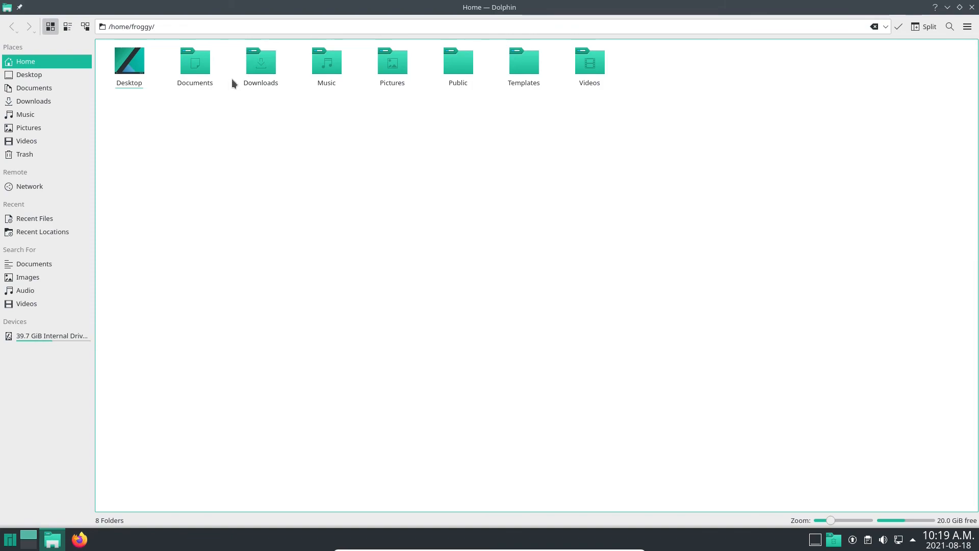
left_click(246, 70)
left_click(246, 71)
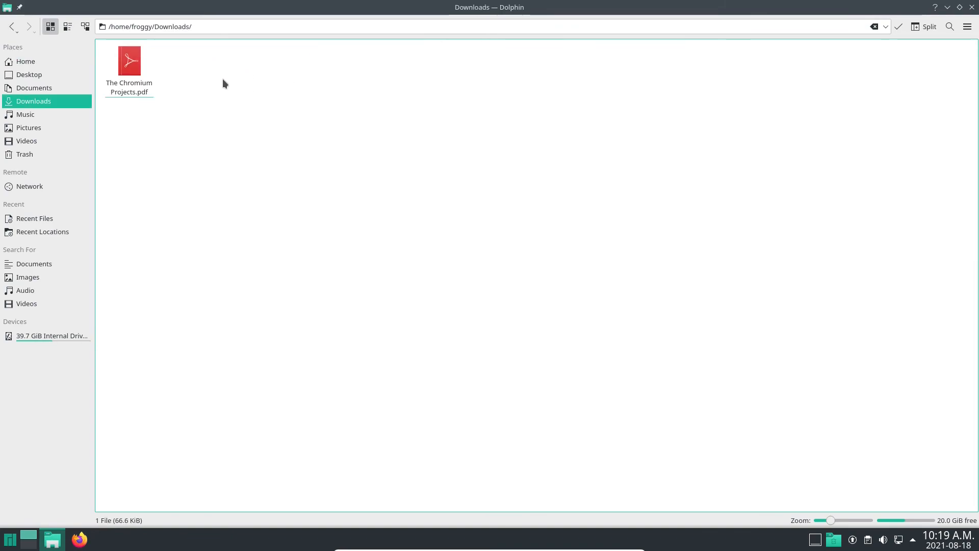
double_click(133, 83)
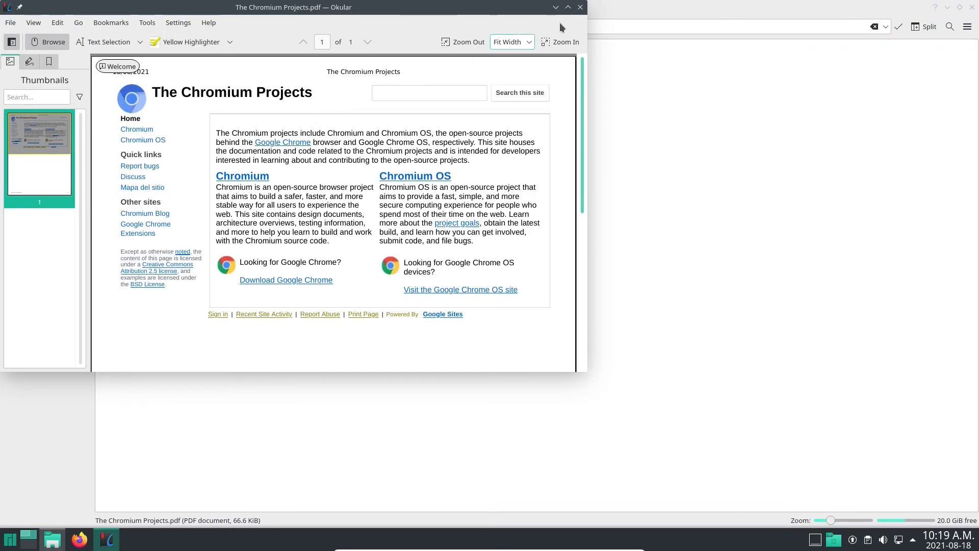
left_click(568, 7)
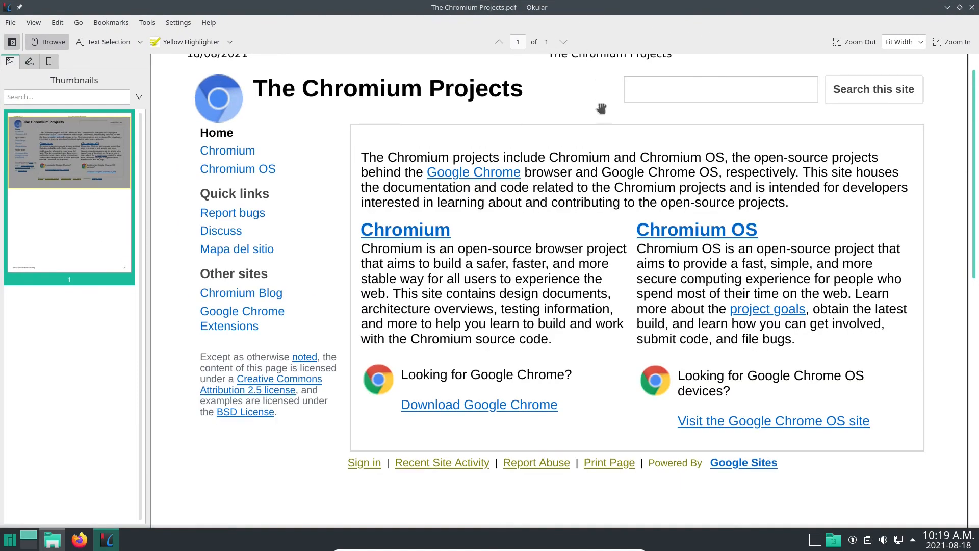
Review the saved PDF page from header to footer, then close the document viewer and the file manager
scroll(603, 101, "up", 1)
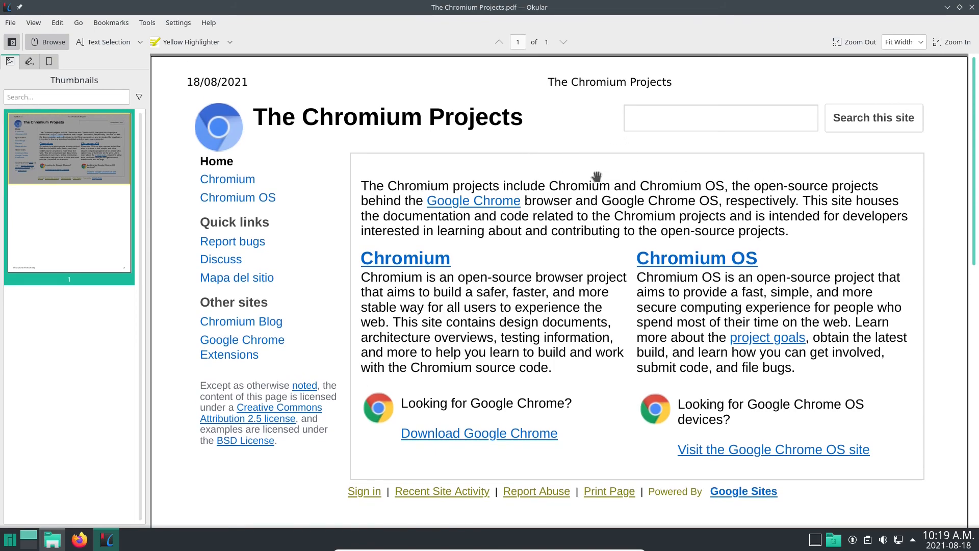
scroll(811, 189, "down", 2)
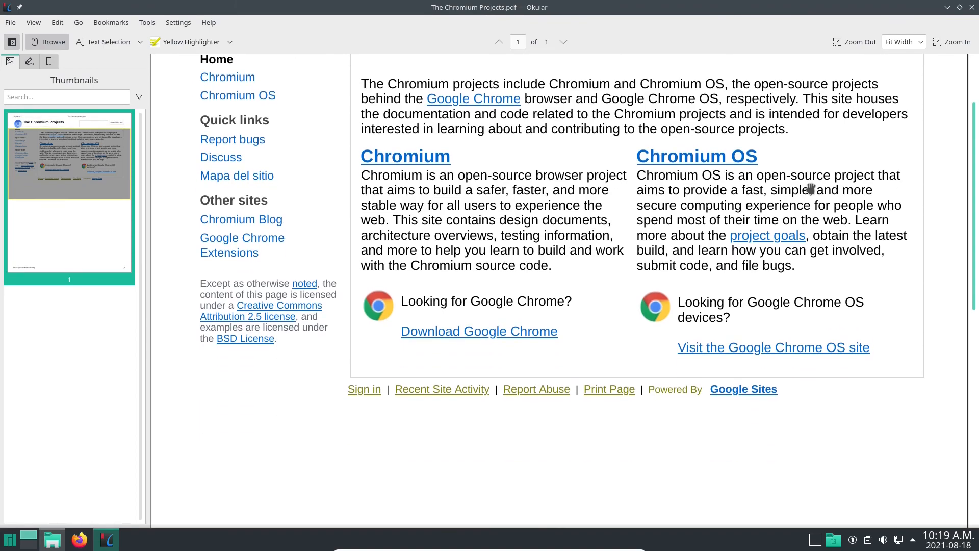
scroll(811, 189, "up", 2)
scroll(811, 189, "down", 1)
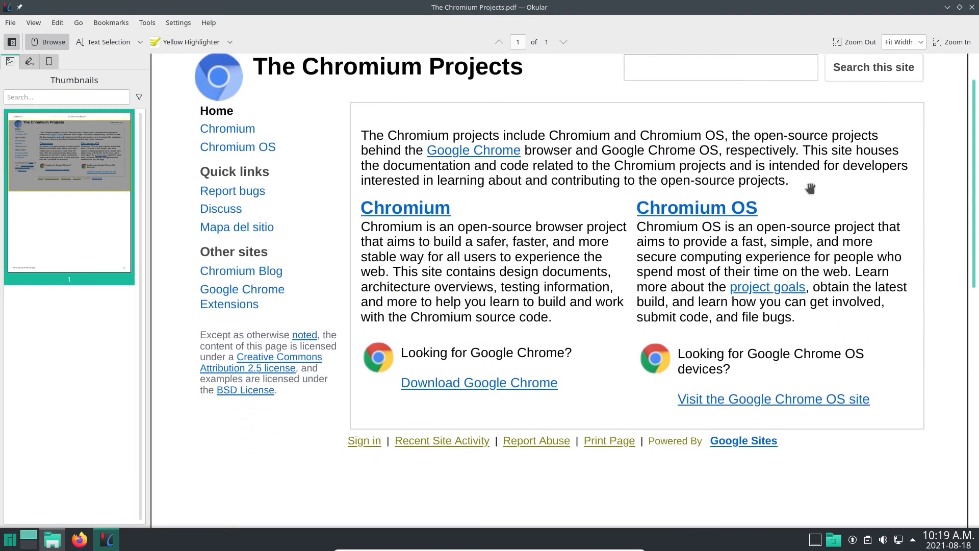
scroll(811, 189, "down", 10)
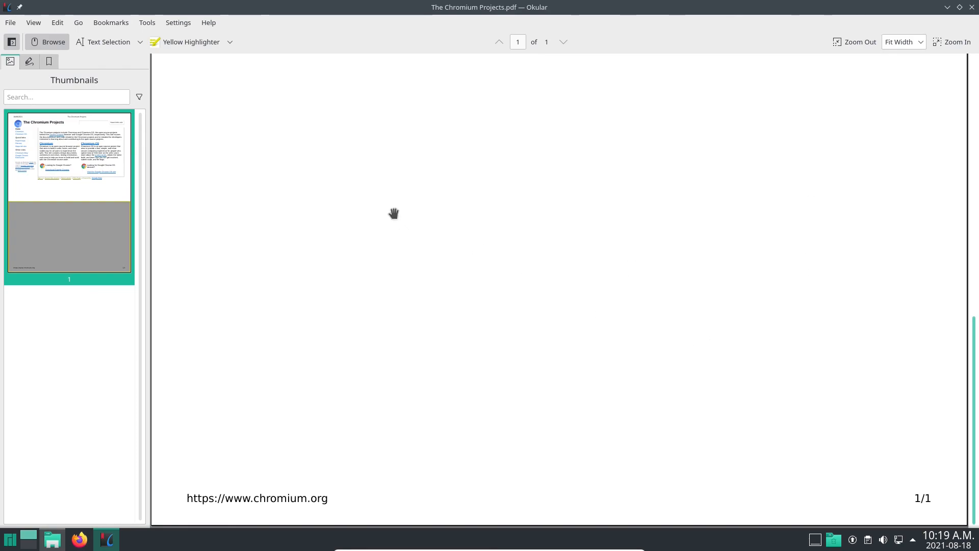
scroll(394, 213, "up", 9)
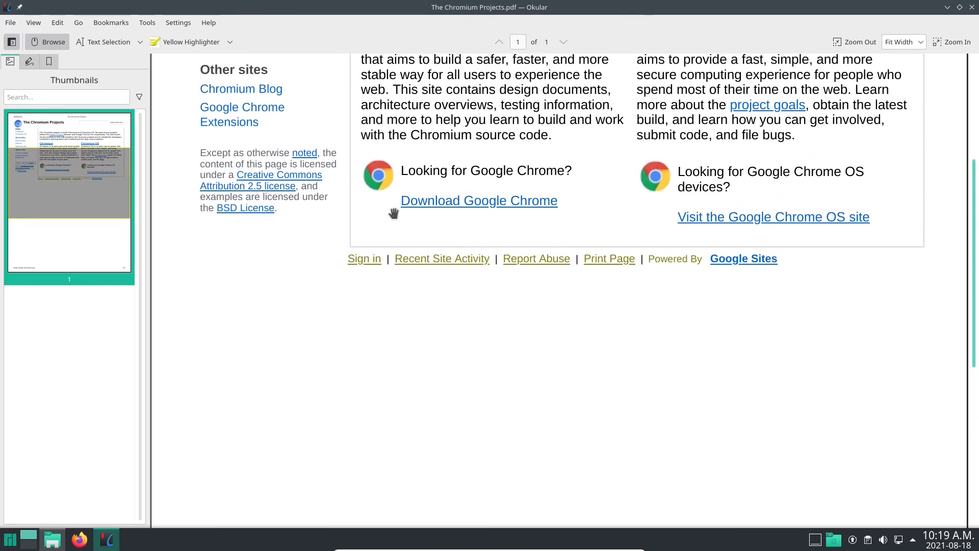
scroll(394, 213, "up", 2)
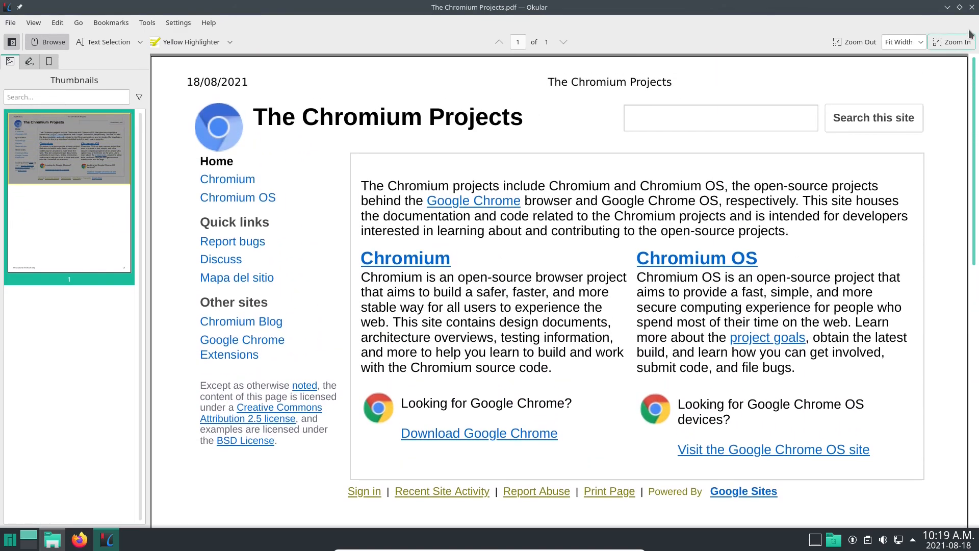
left_click(972, 7)
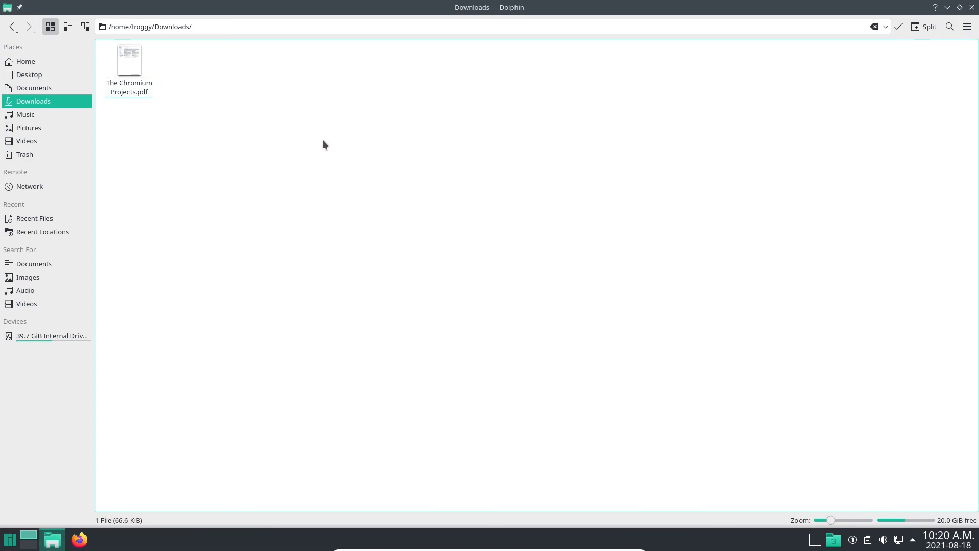
left_click(972, 7)
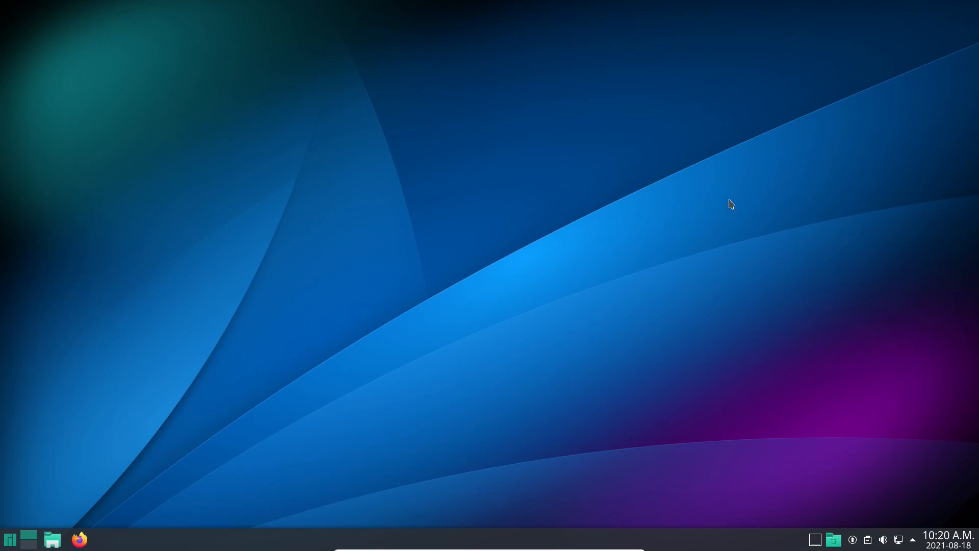
Shut down the computer from the application launcher and confirm the shutdown
left_click(11, 542)
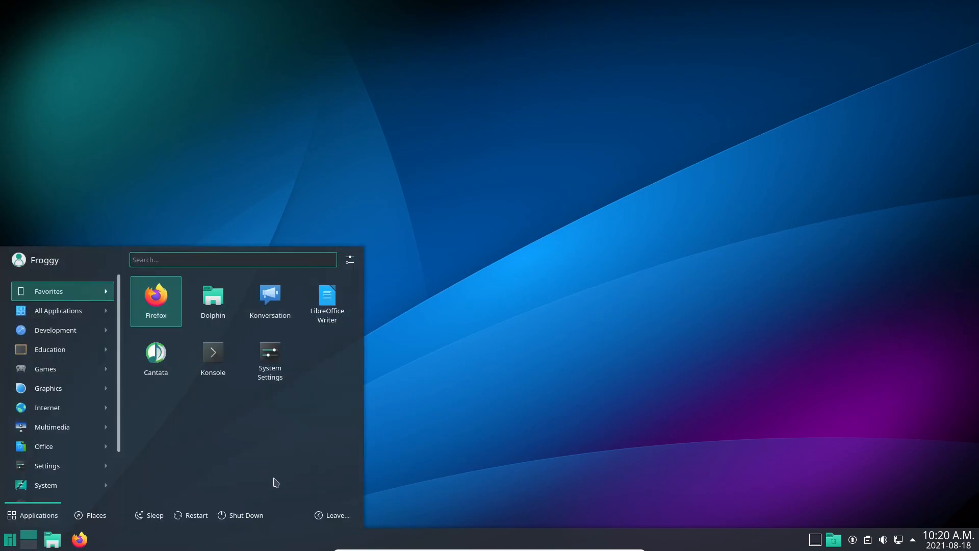
left_click(242, 516)
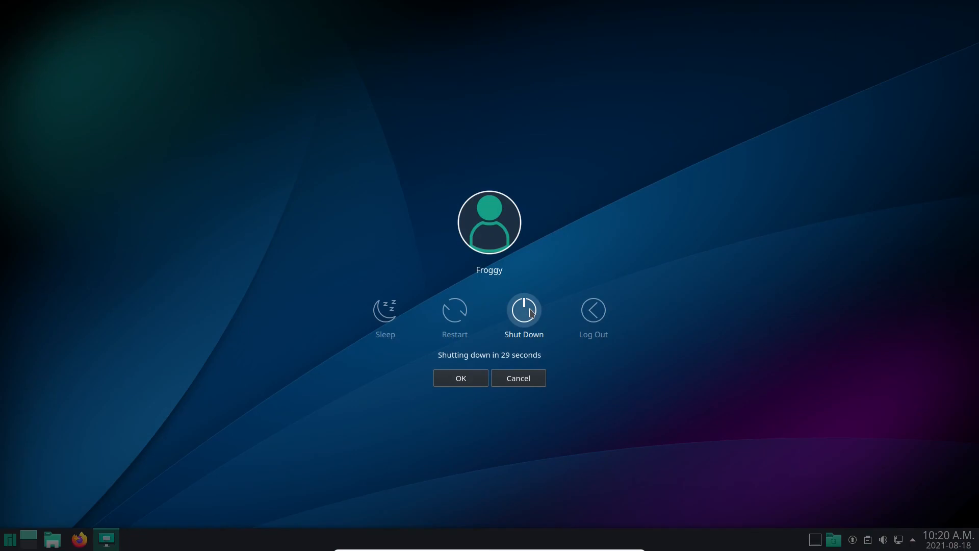
left_click(524, 311)
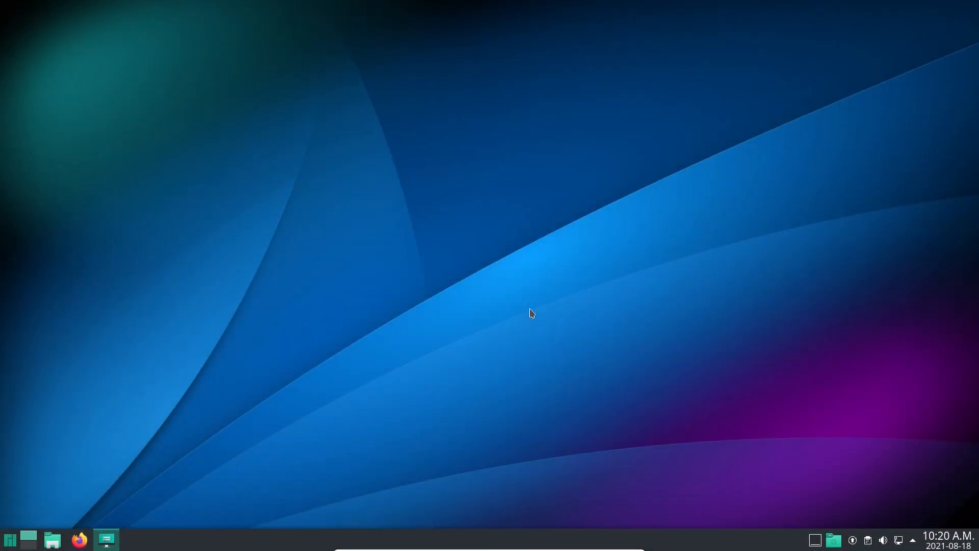